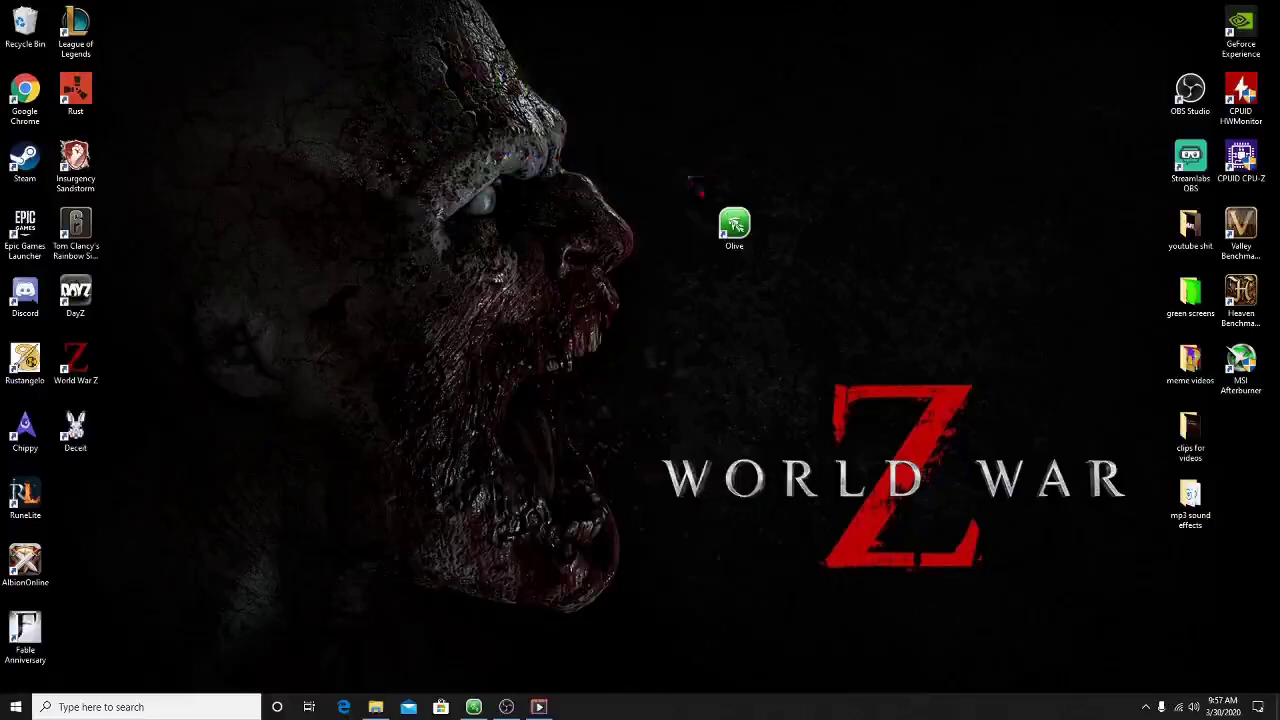
drag(690, 178, 802, 310)
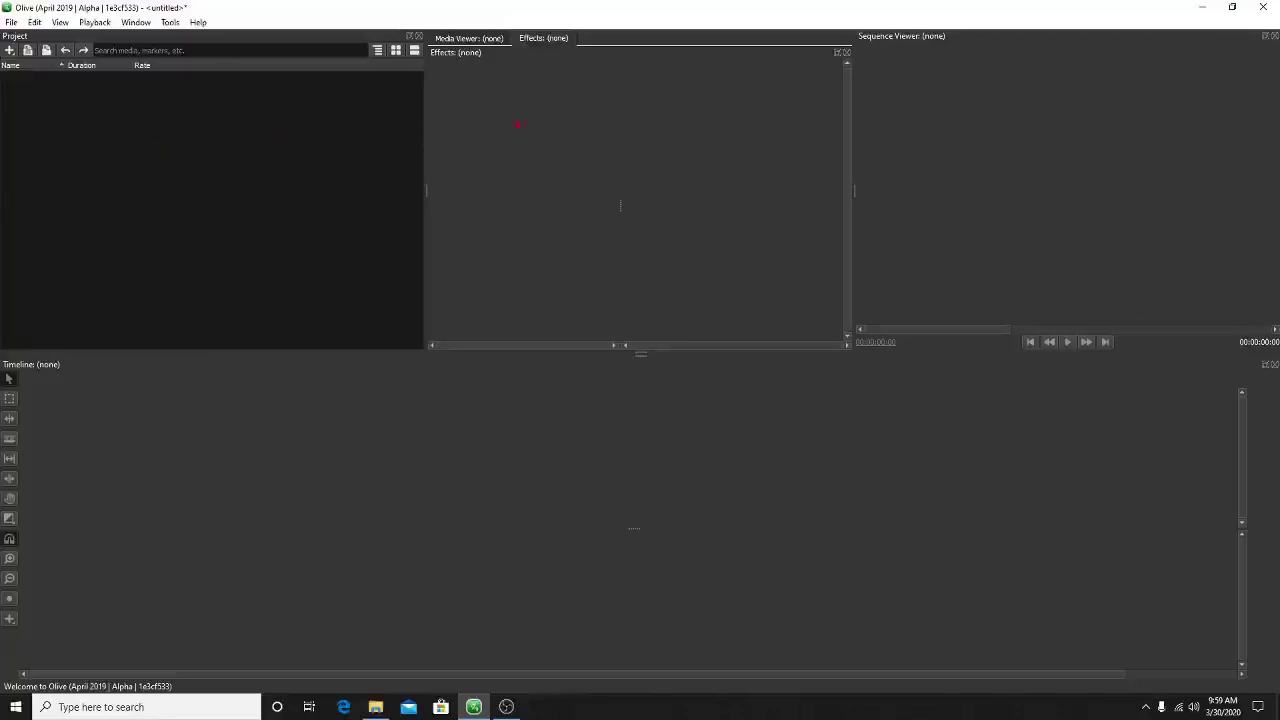
Show the Media Viewer and import video clips 1 through 5 from the Videos folder into the project.
click(470, 38)
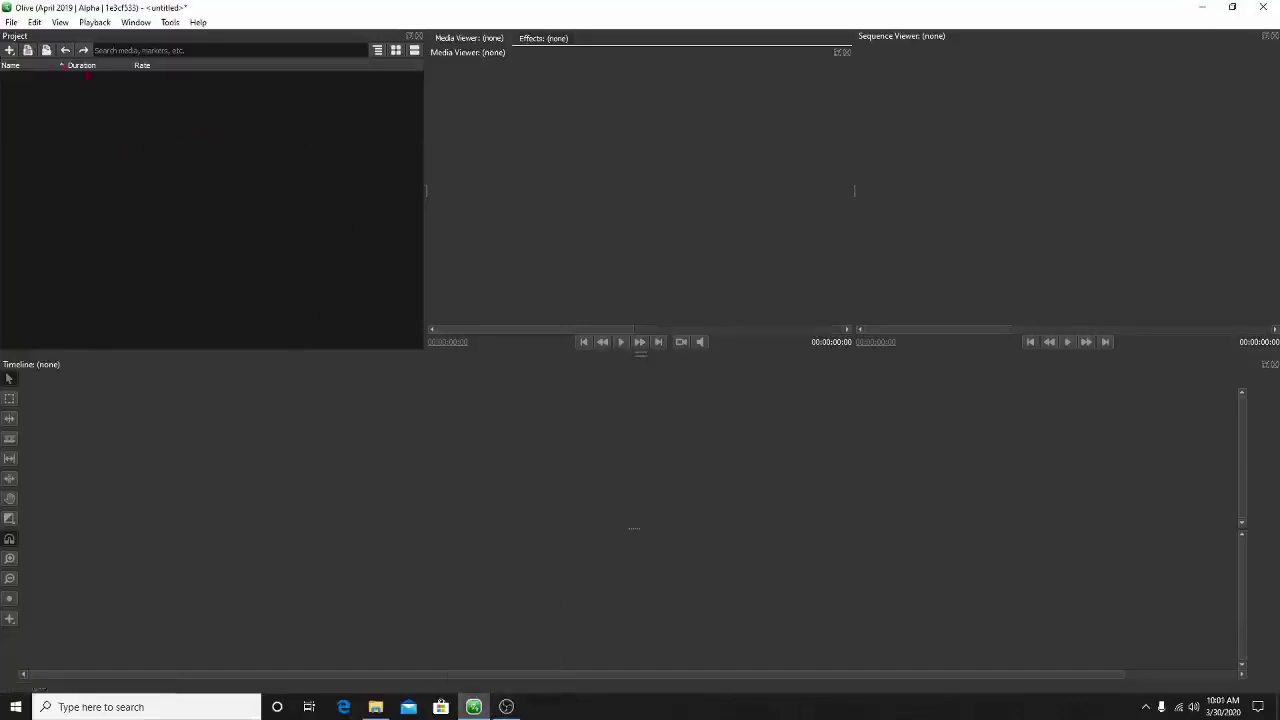
click(11, 22)
click(57, 122)
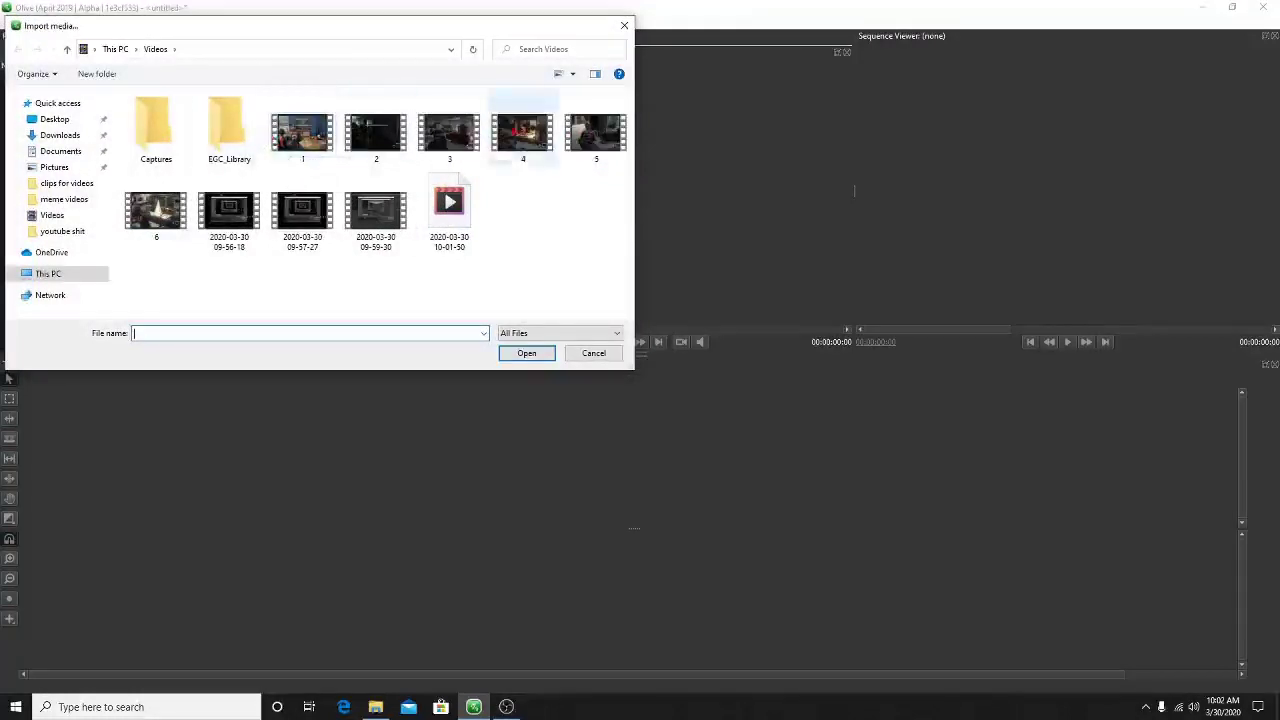
drag(266, 135, 560, 140)
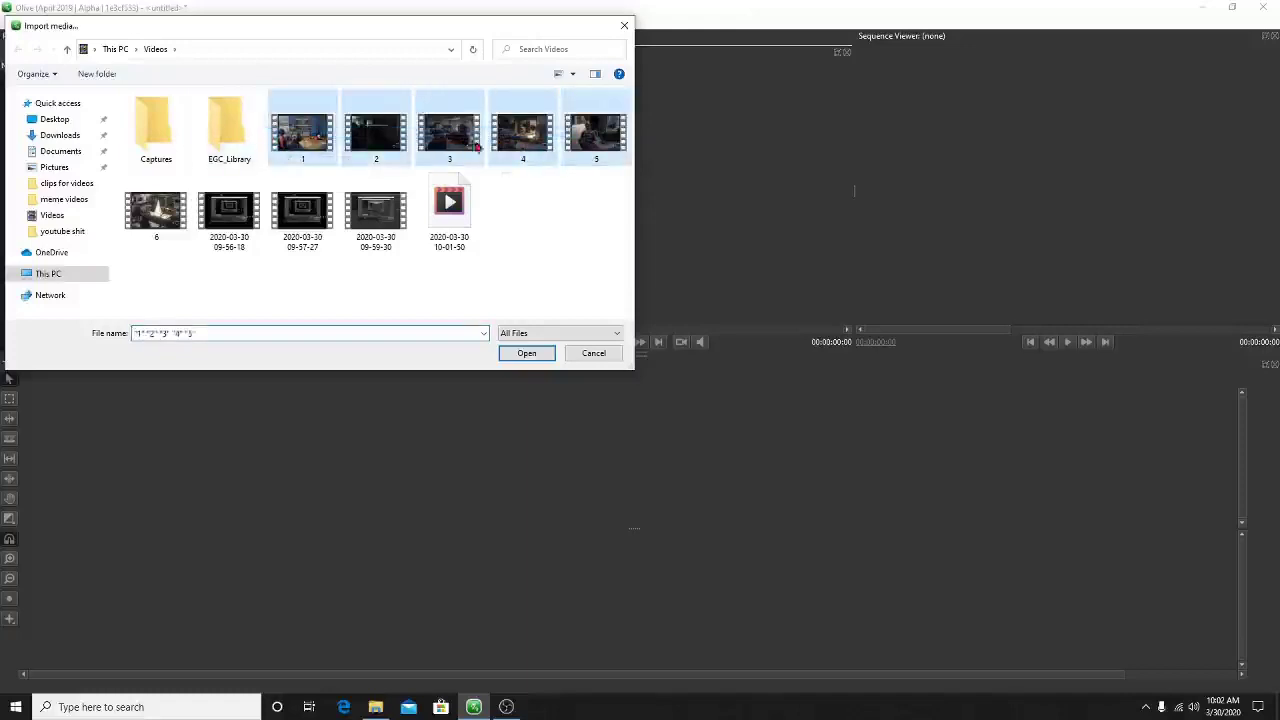
click(538, 355)
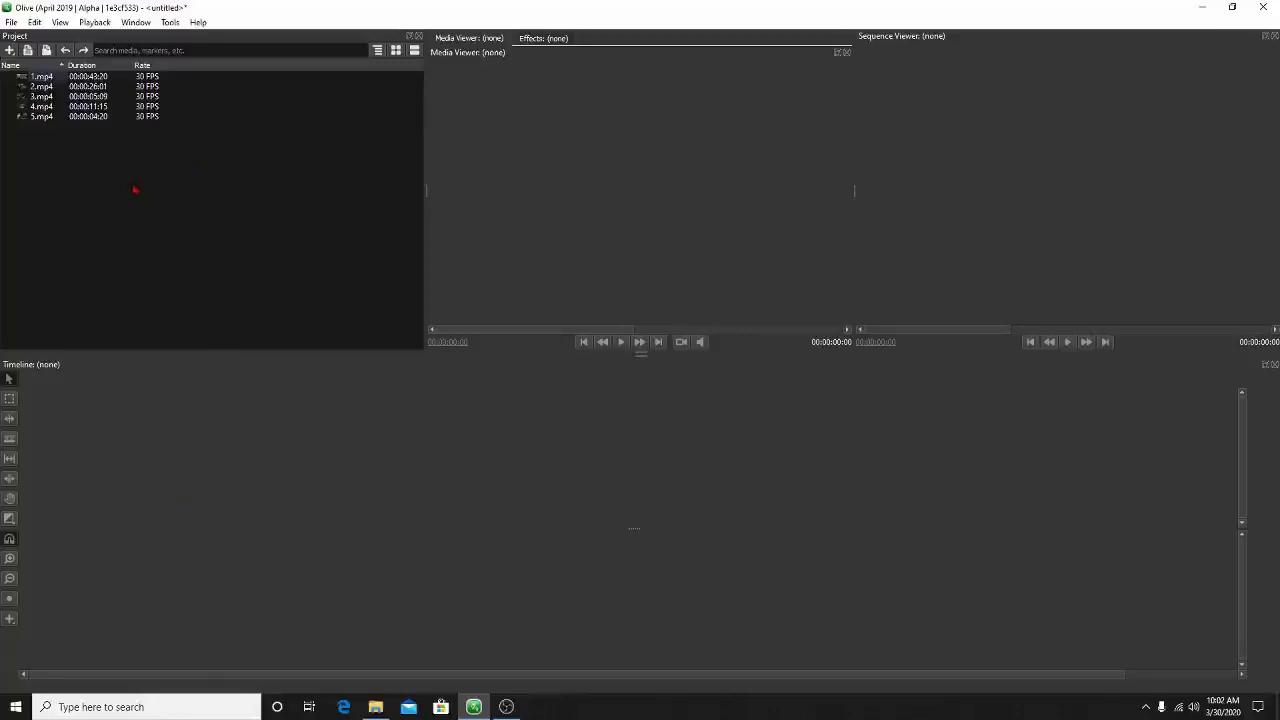
Load 1.mp4 in the Media Viewer and play its first few seconds.
mouse_move(507, 704)
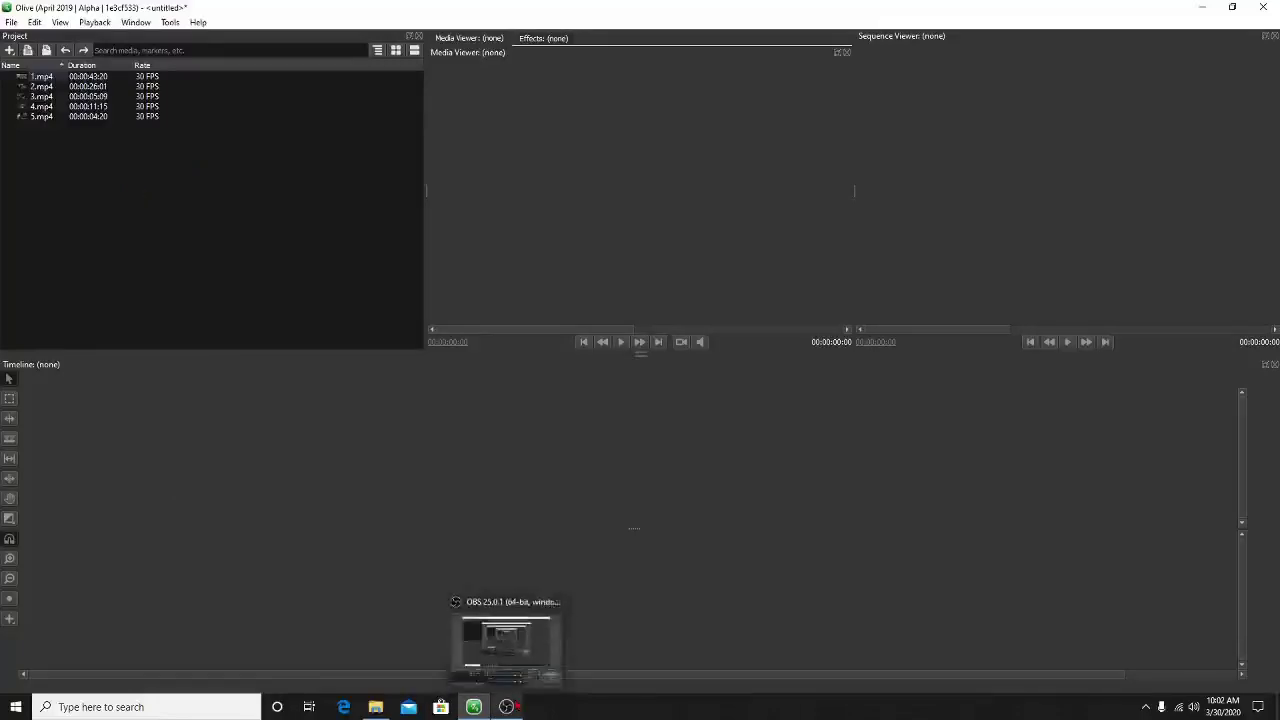
mouse_move(531, 684)
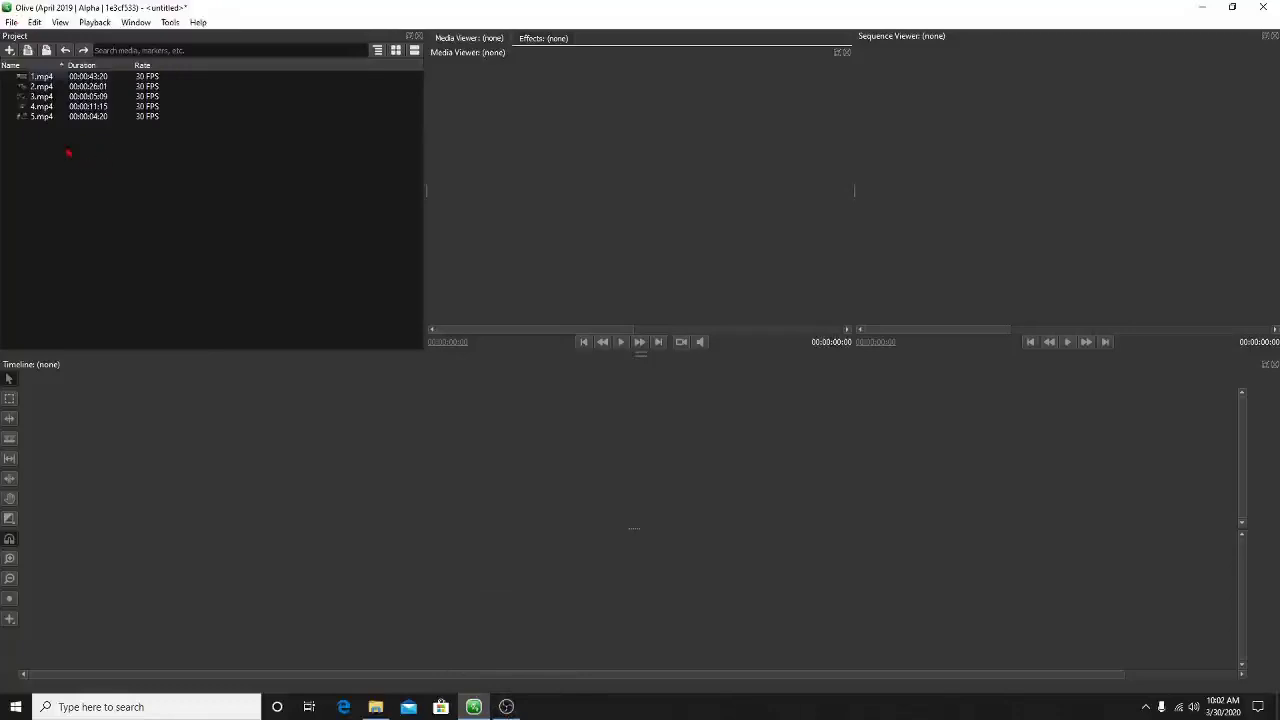
double_click(42, 77)
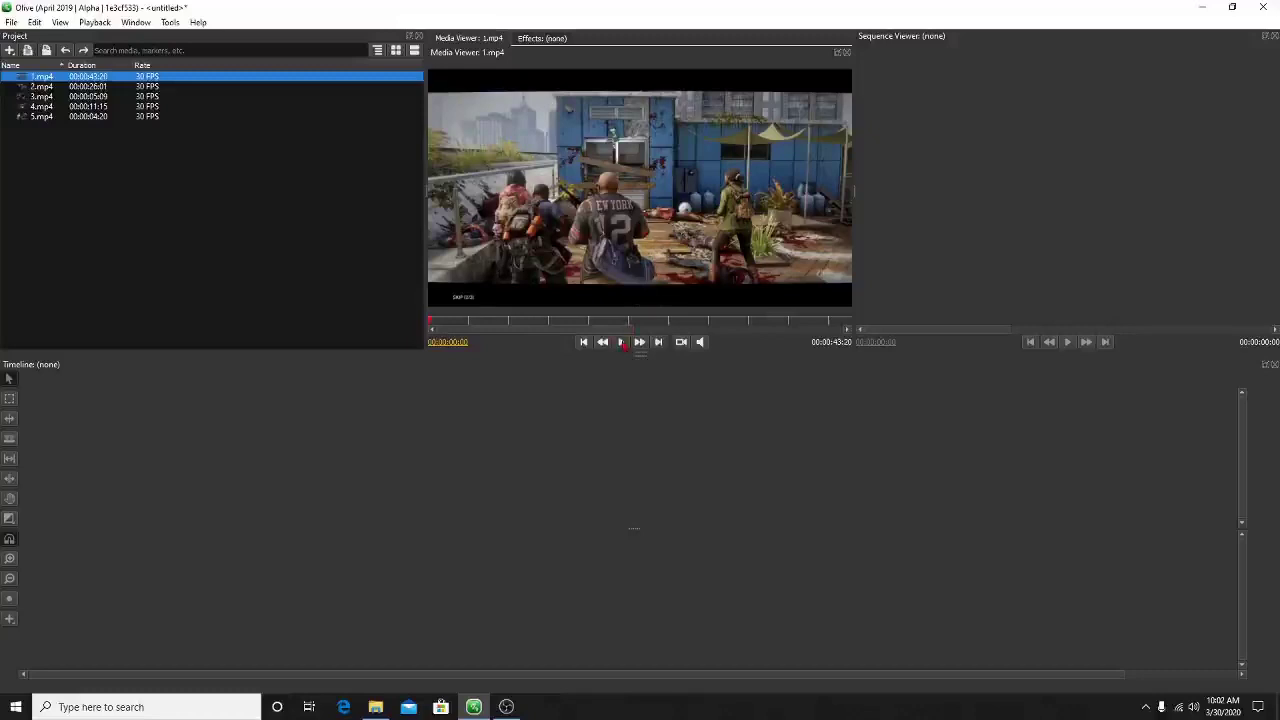
click(622, 342)
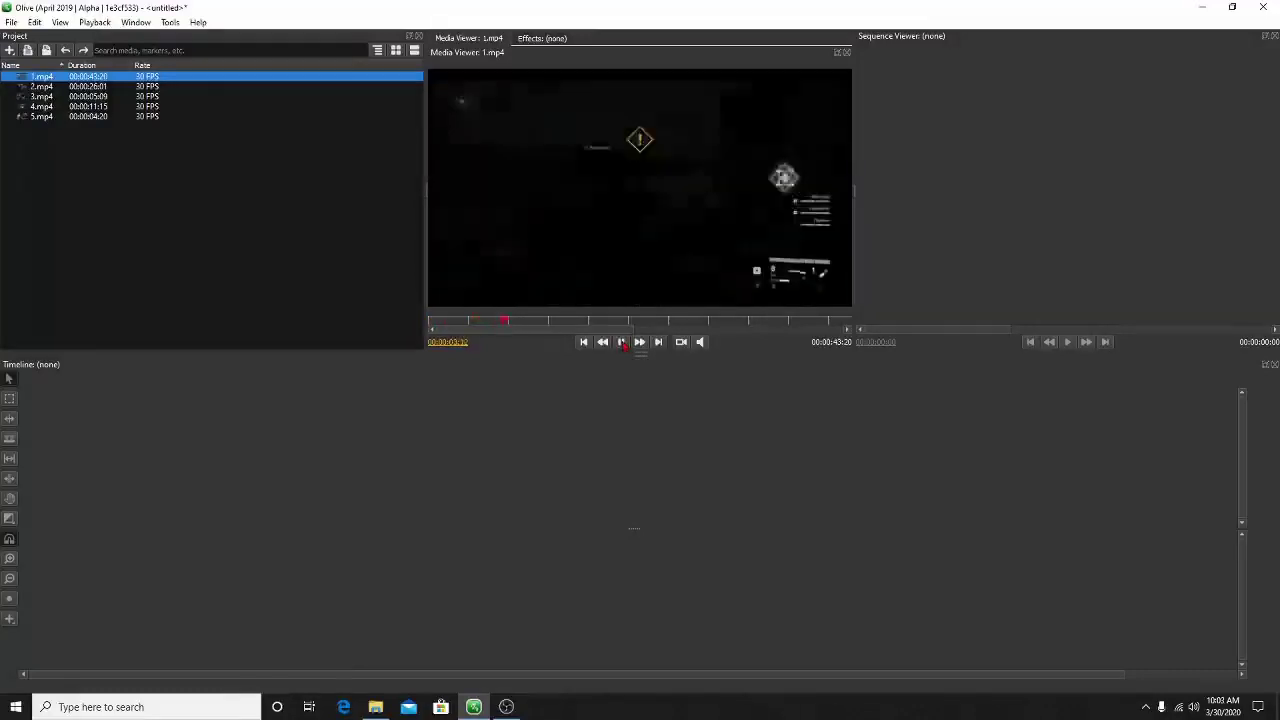
click(622, 342)
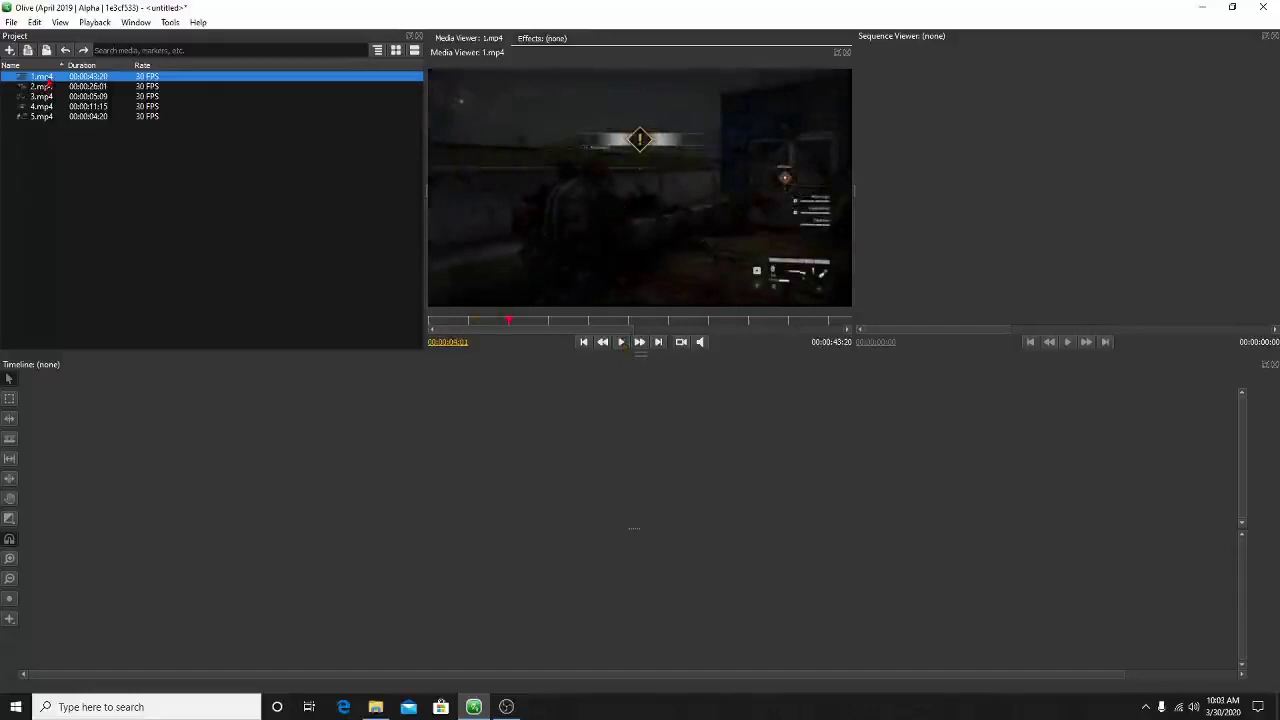
Place 1.mp4 on the empty timeline as a new sequence and shift it to start at about 15 seconds.
drag(45, 82, 123, 449)
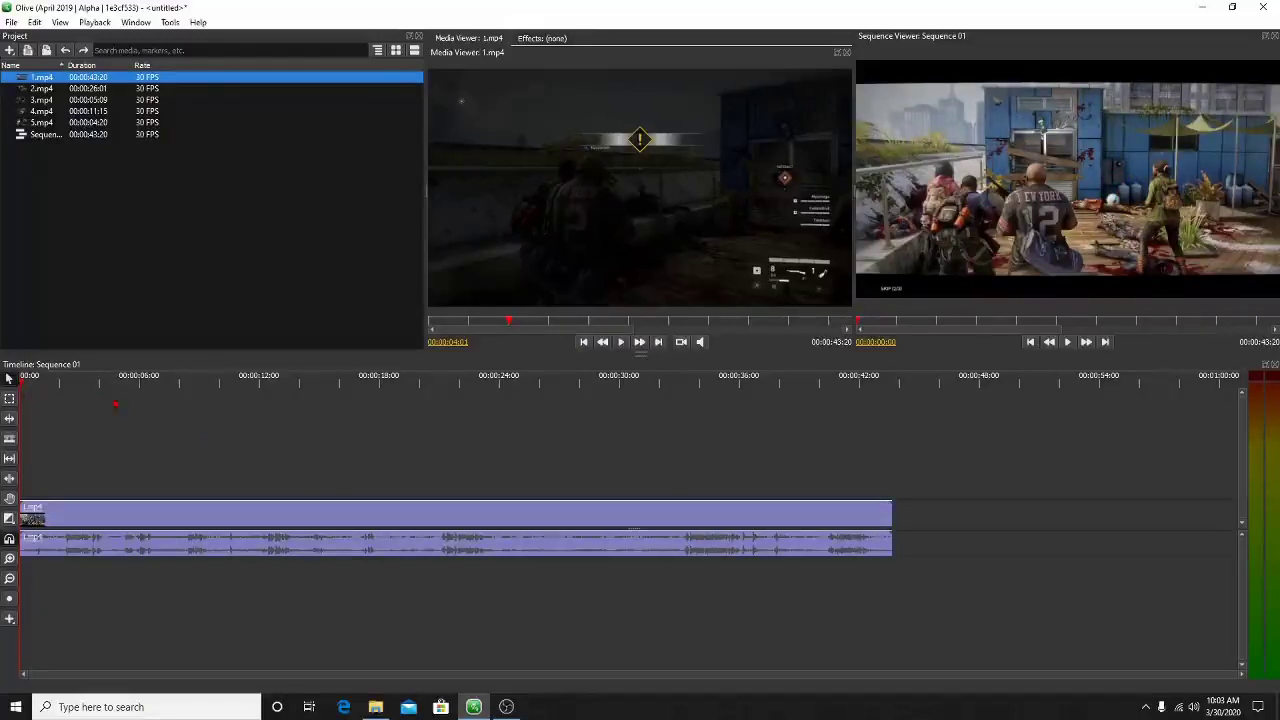
mouse_move(22, 405)
mouse_down()
mouse_move(835, 405)
mouse_move(169, 432)
mouse_move(9, 418)
mouse_up()
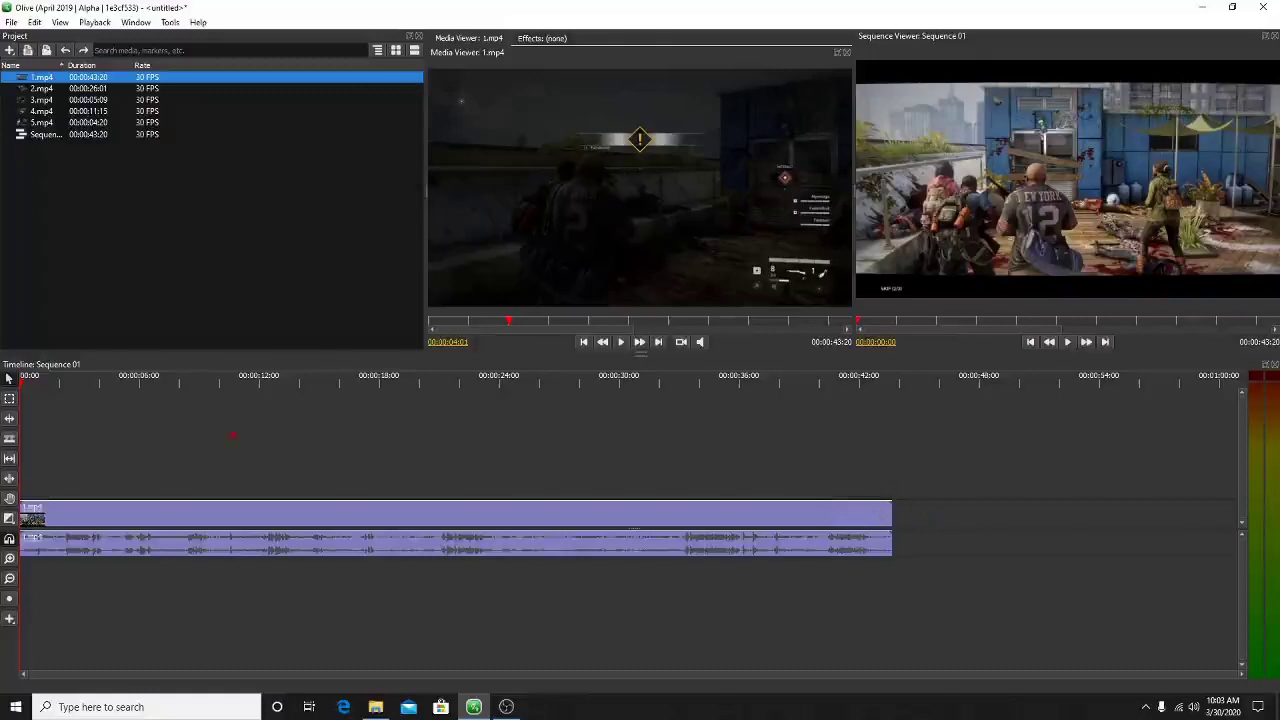
drag(206, 508, 507, 510)
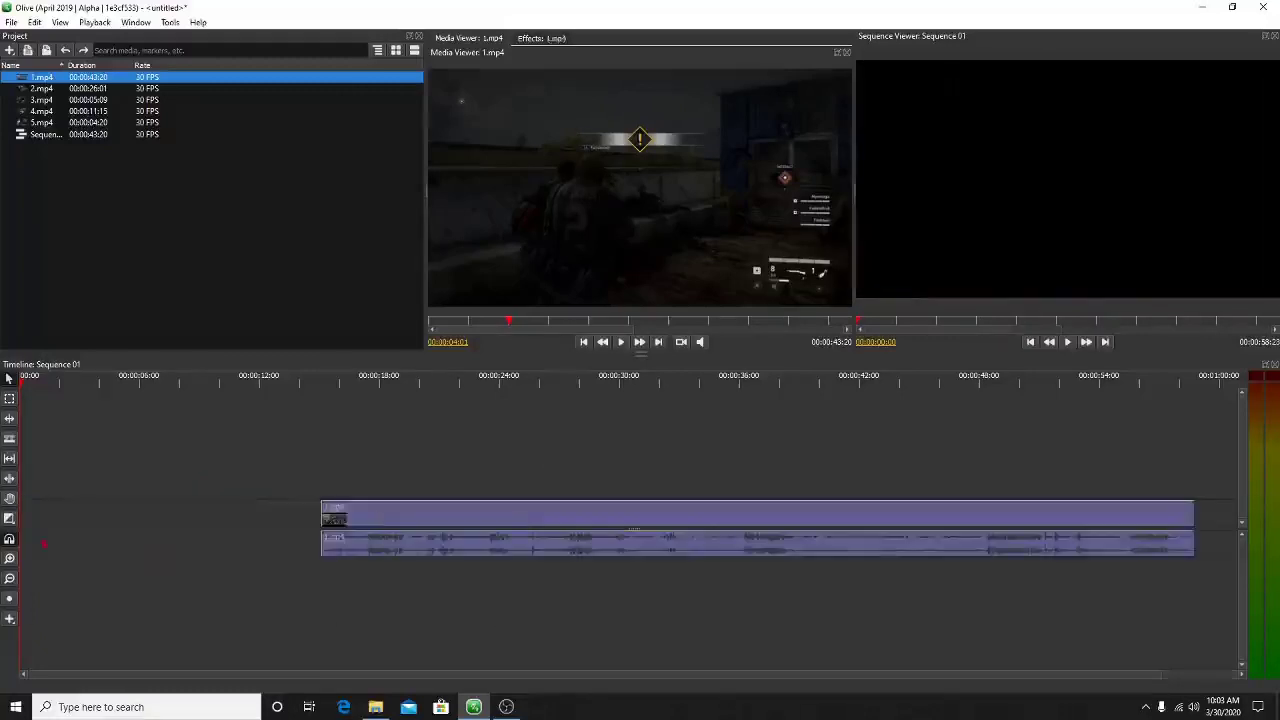
Import the "smaller intro" video from the "youtube shit" folder on the Desktop.
click(11, 22)
click(47, 118)
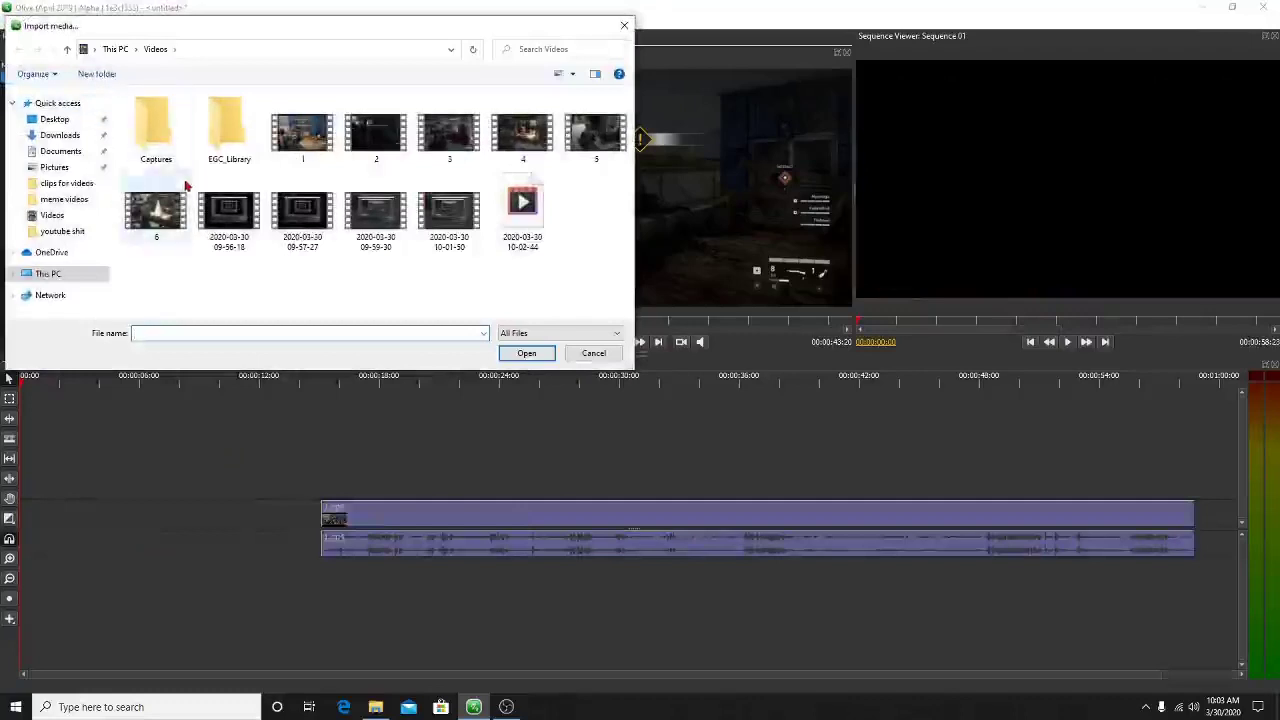
click(56, 119)
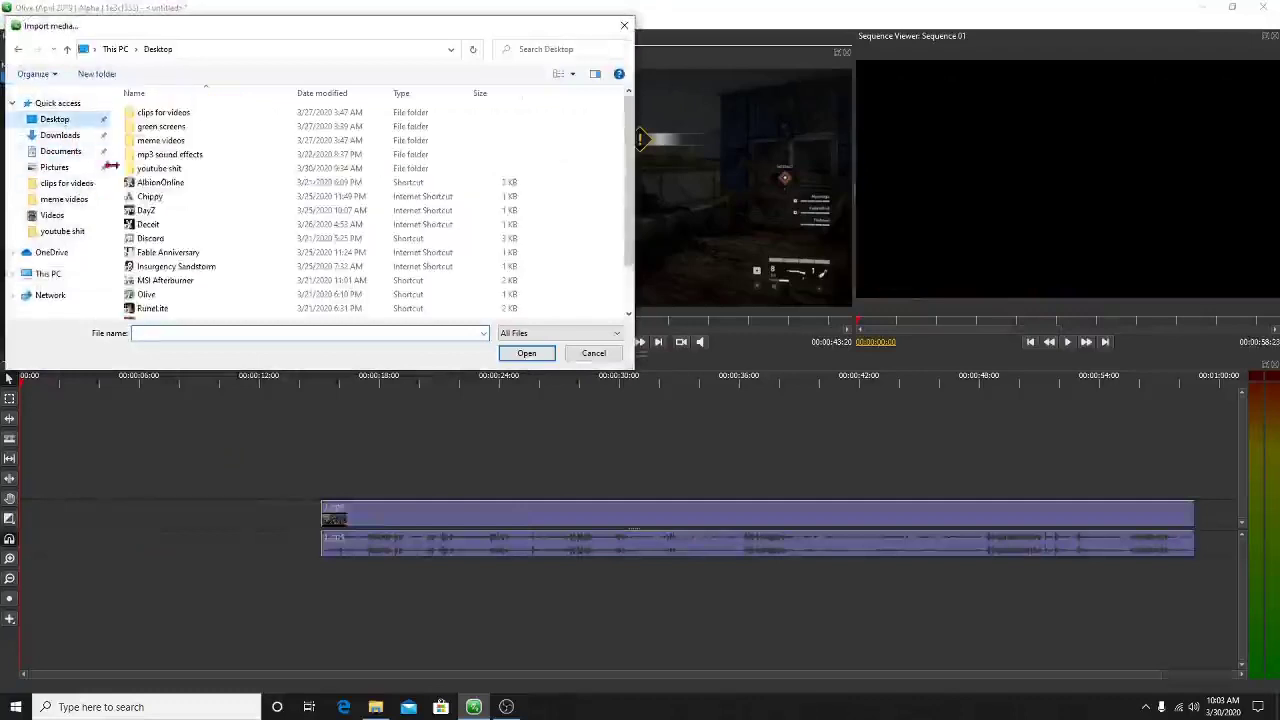
double_click(160, 170)
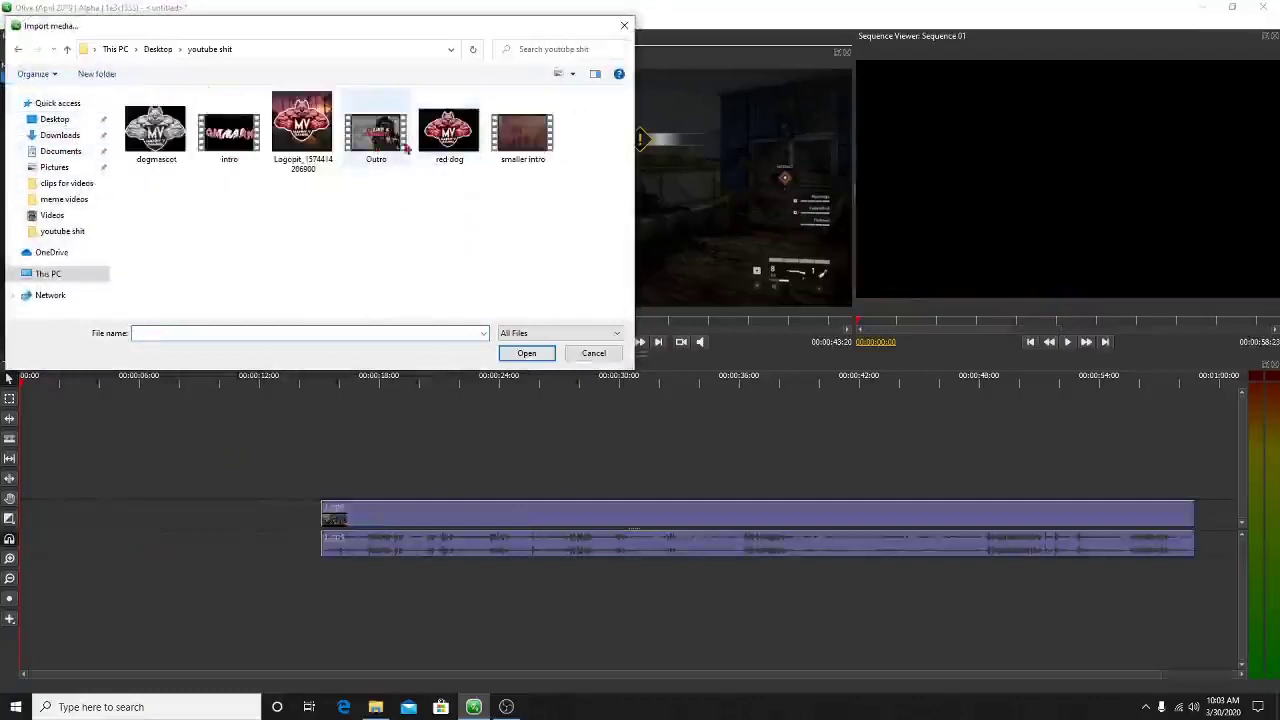
double_click(538, 155)
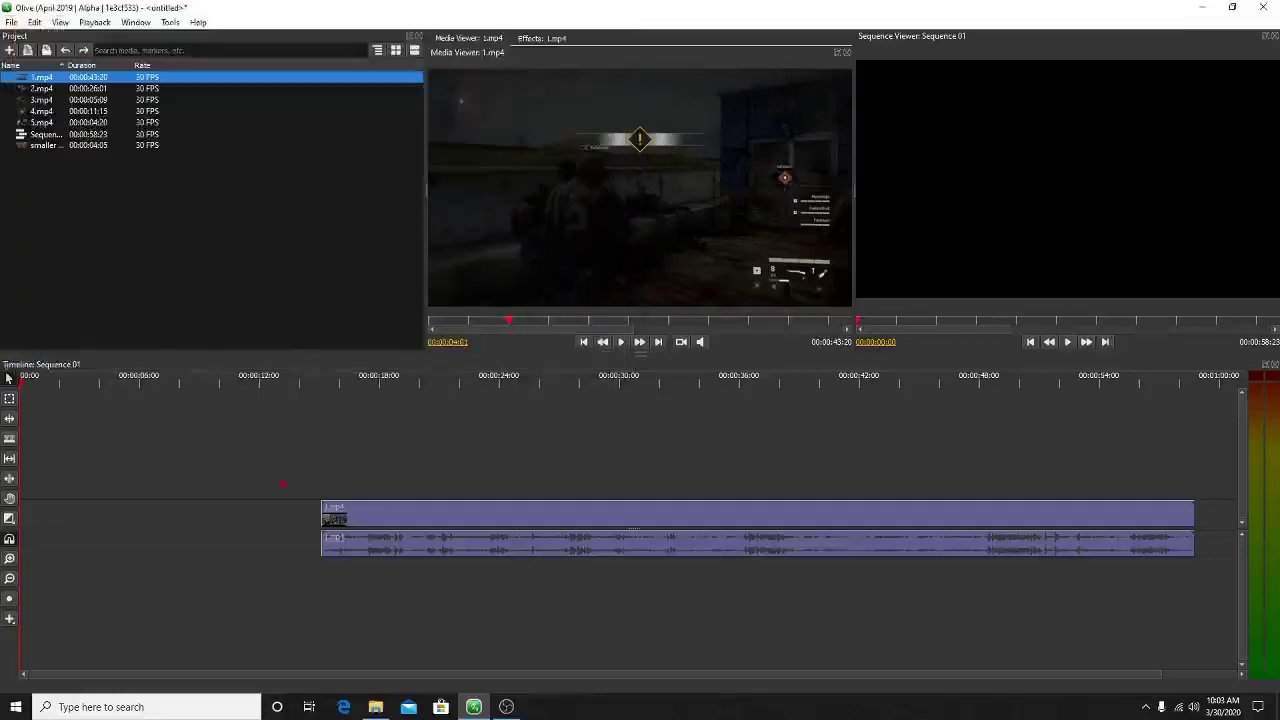
Place the smaller intro clip at the start of the timeline and move 1.mp4 directly against its end.
click(52, 147)
drag(52, 150, 60, 548)
drag(450, 530, 232, 528)
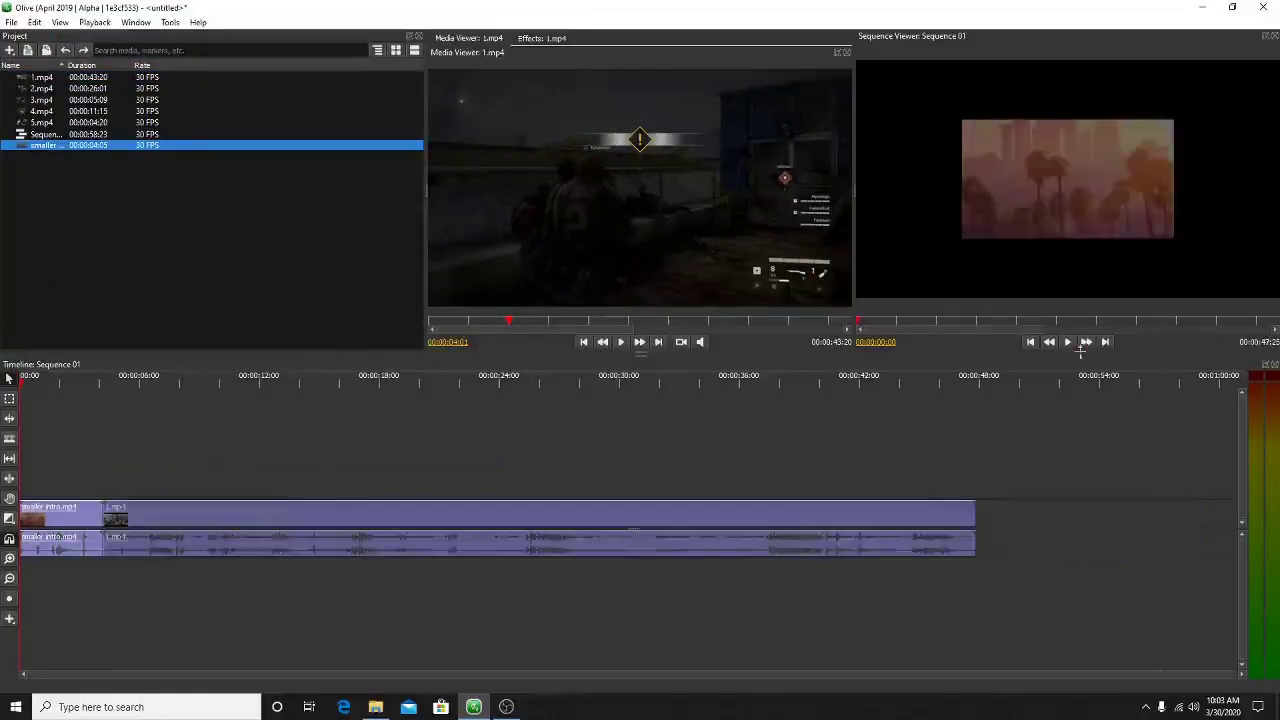
Play the sequence through the intro into 1.mp4, and return the playhead to the start.
key(space)
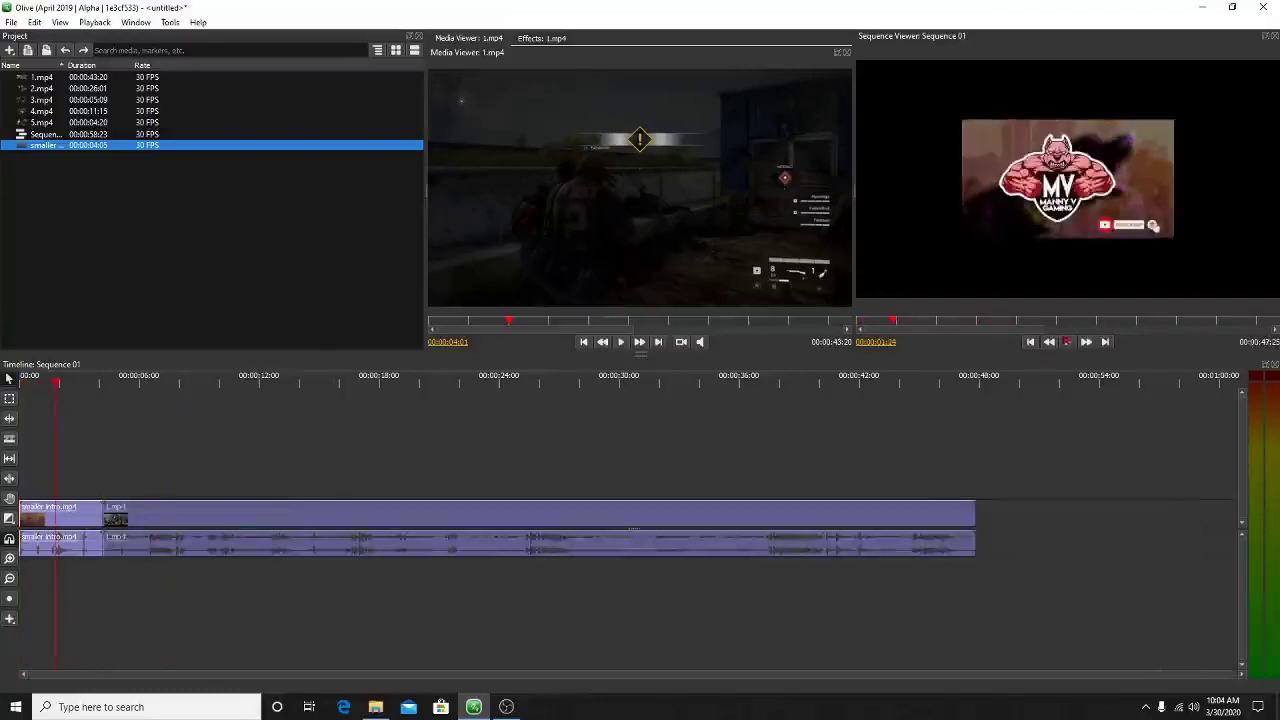
click(1067, 342)
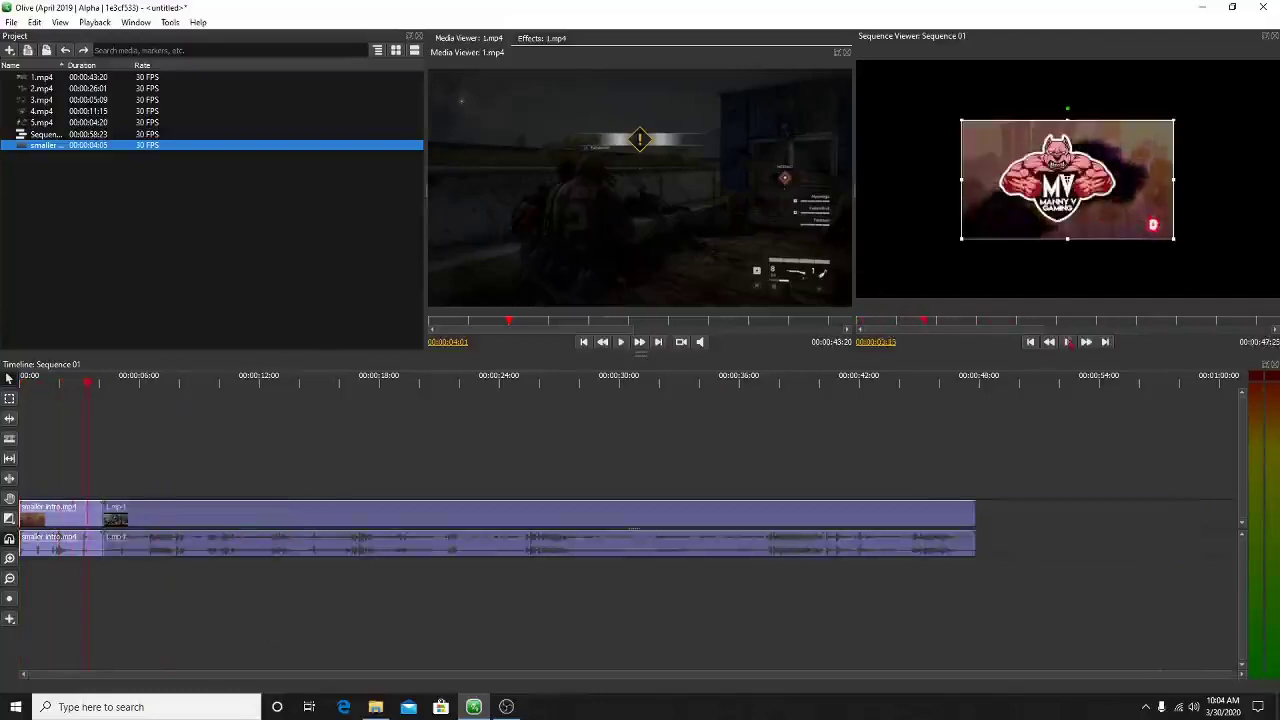
click(1068, 343)
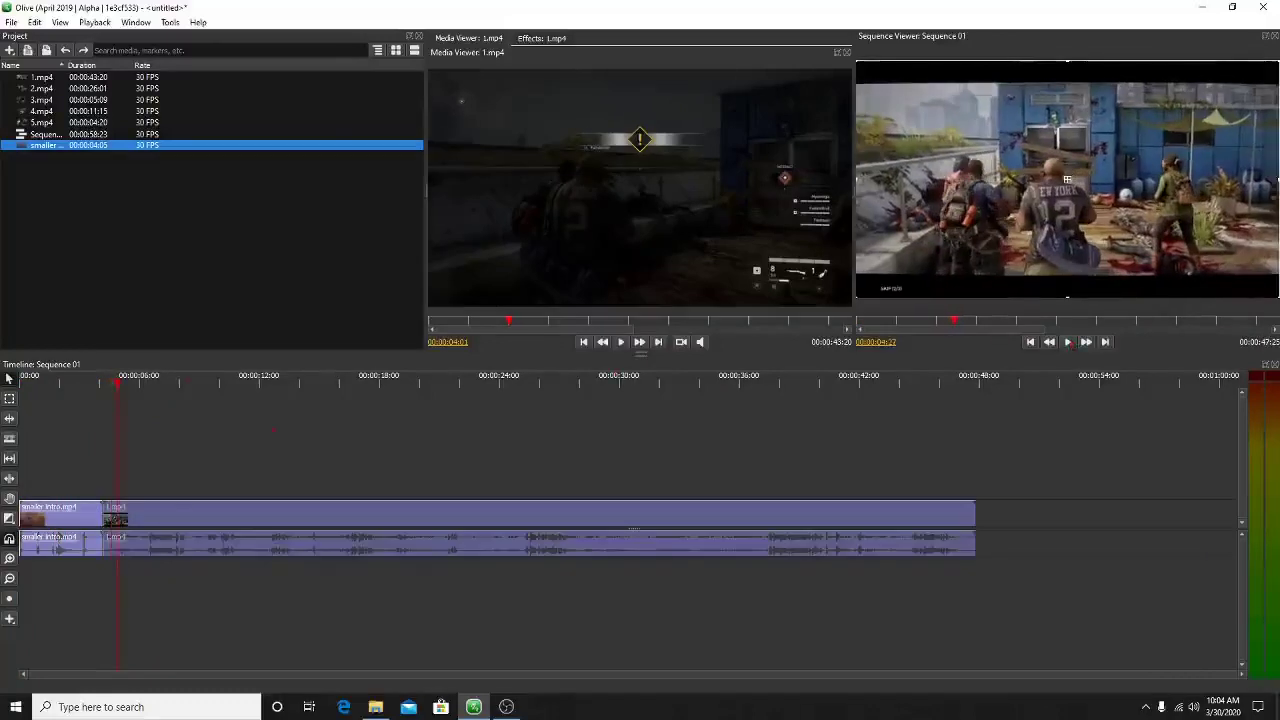
key(Home)
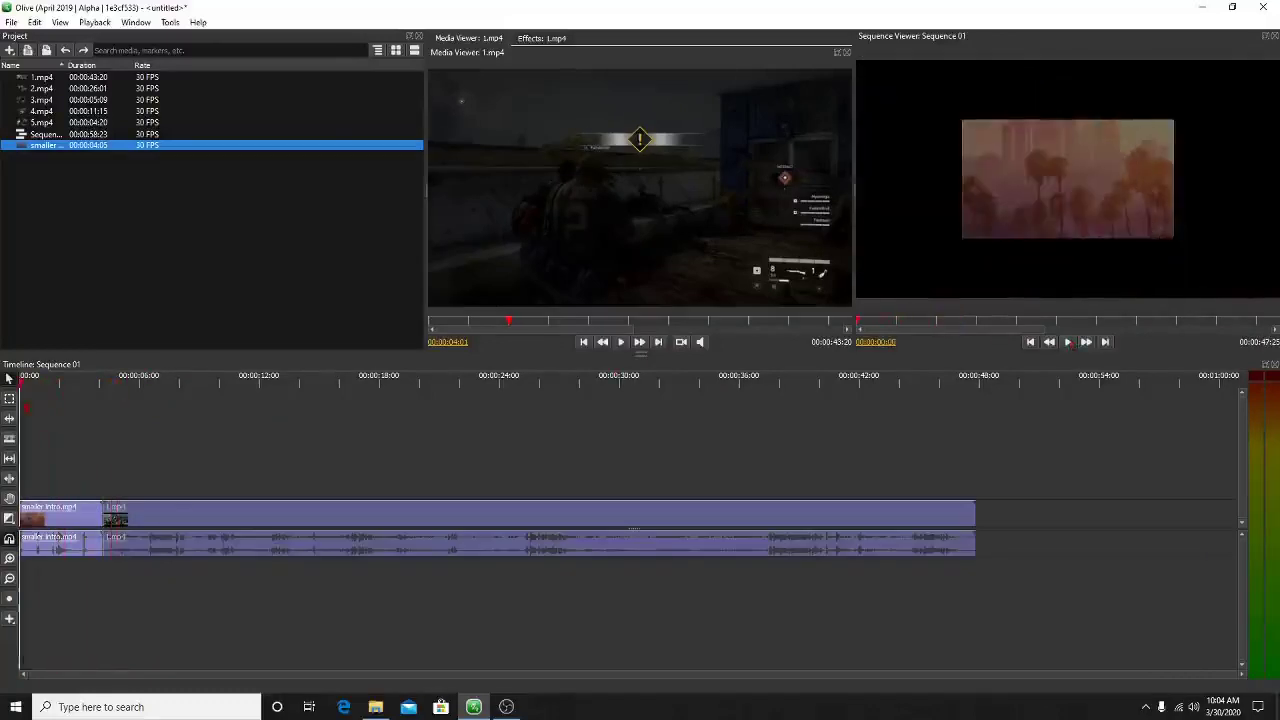
Apply Auto-Scale to the smaller intro clip on the timeline so it fits the frame.
click(55, 510)
right_click(53, 508)
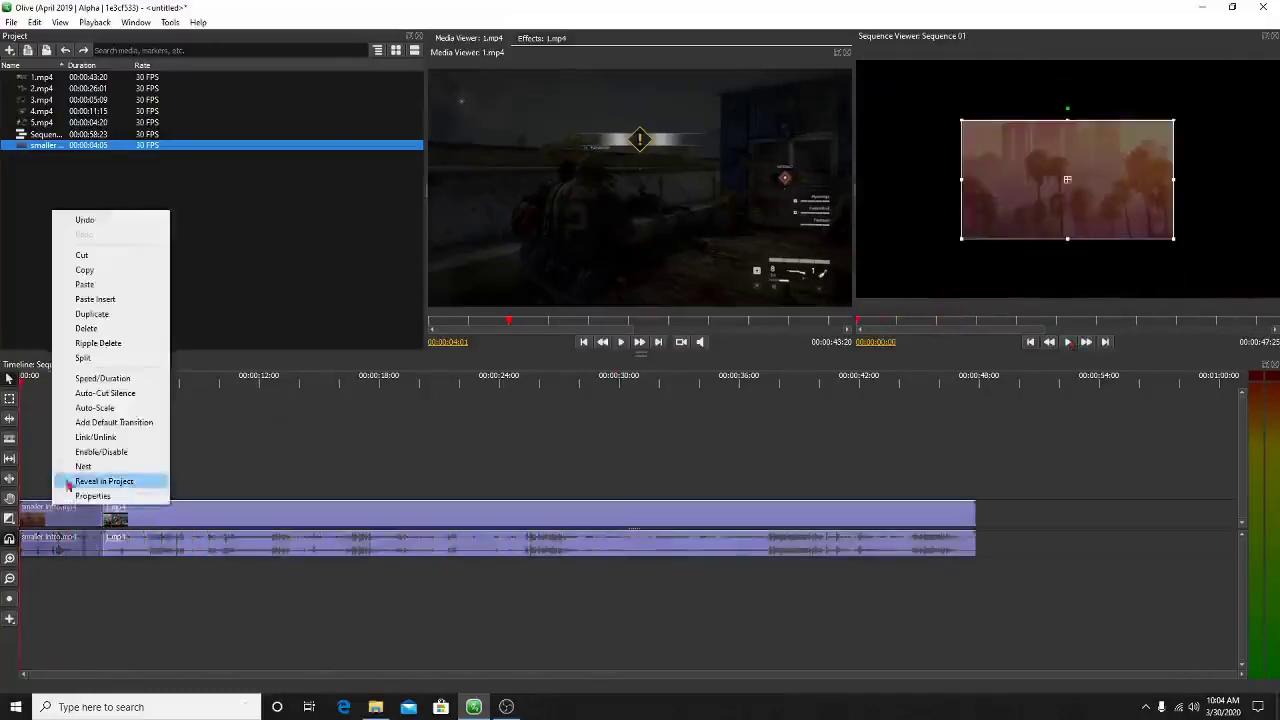
click(106, 410)
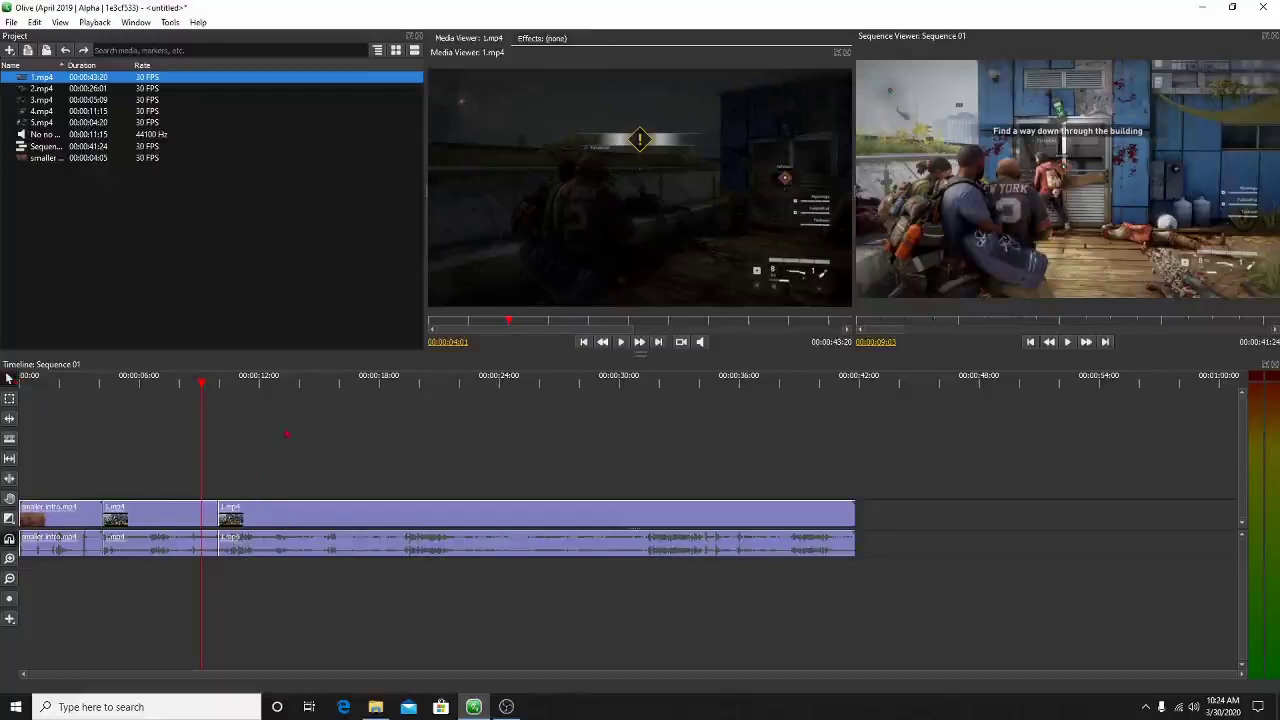
Move the last 1.mp4 segment to about 17 seconds and split it with the Razor Tool at about 23 seconds.
drag(271, 517, 404, 540)
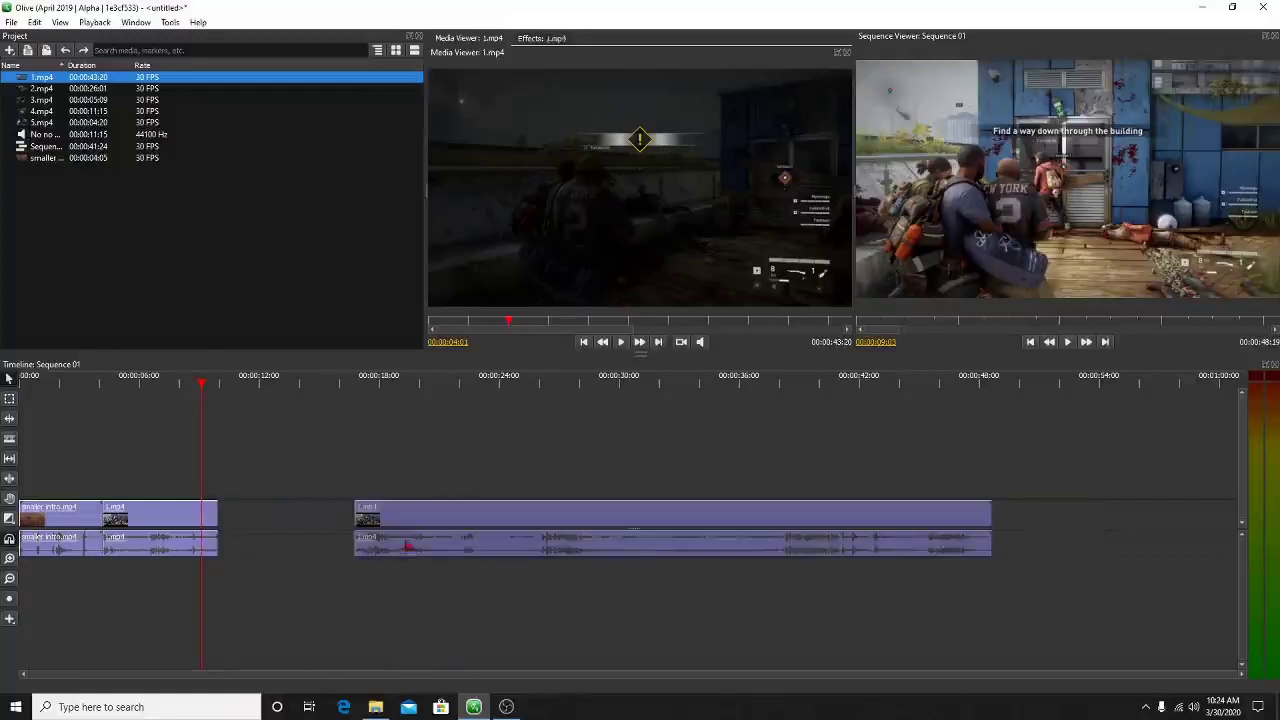
click(219, 706)
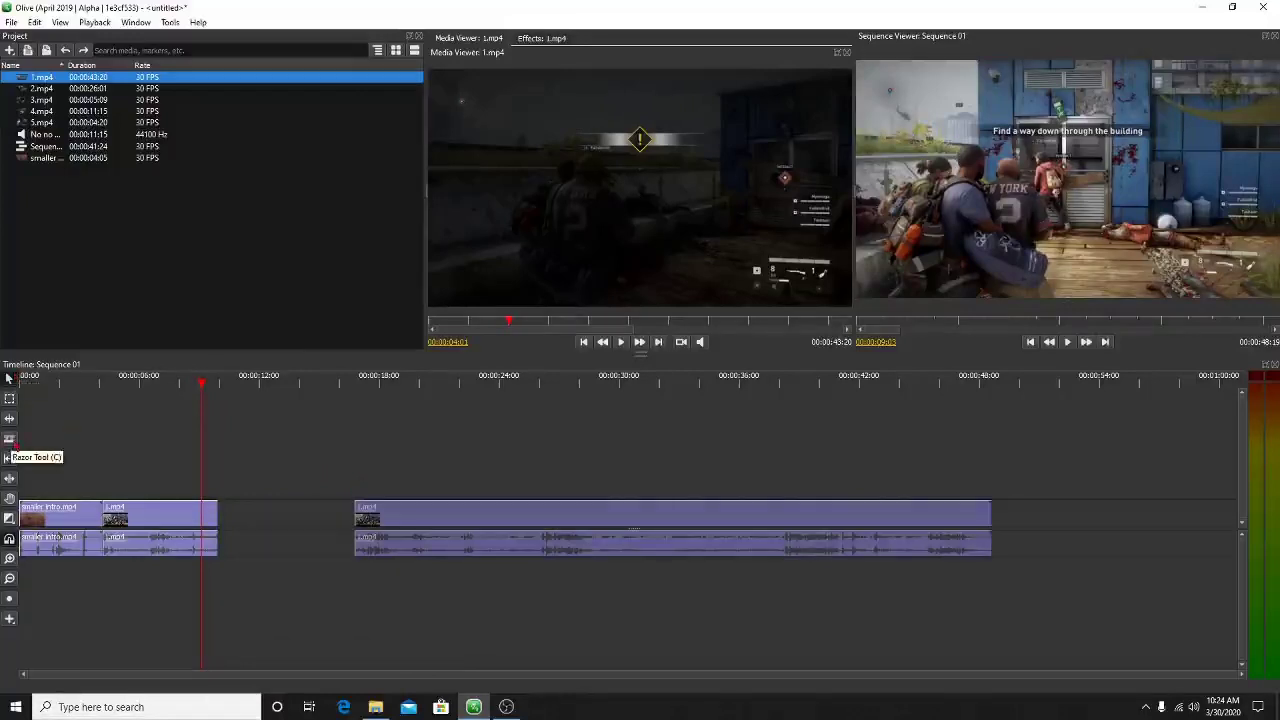
click(10, 440)
click(479, 512)
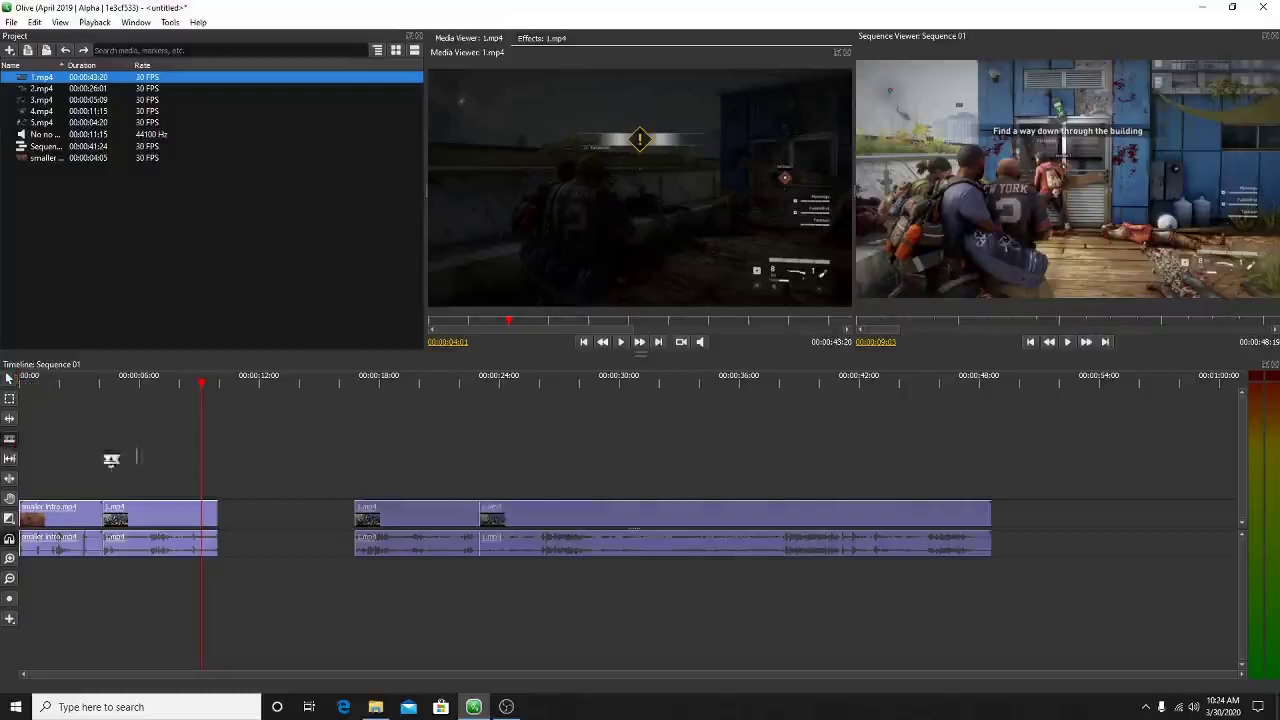
click(9, 378)
click(574, 456)
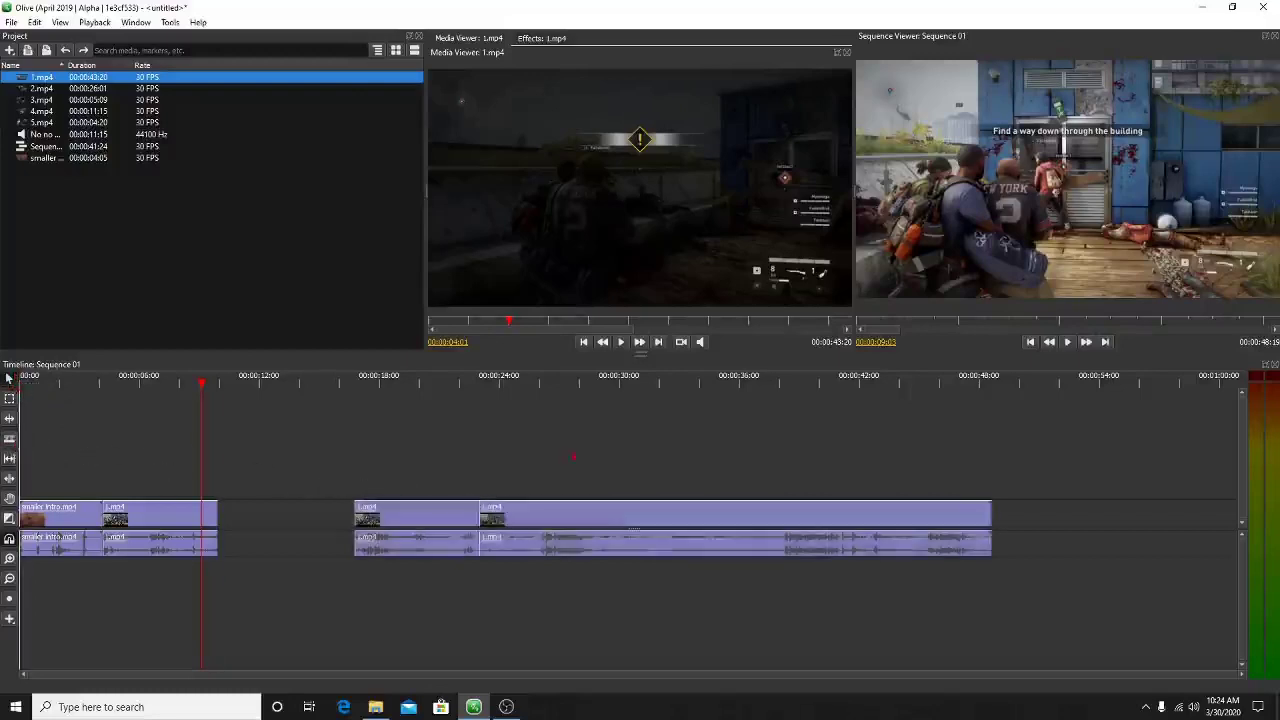
Move the last 1.mp4 segment to about 30 seconds and place the middle segment directly against the end of the first one.
drag(557, 517, 694, 520)
drag(460, 515, 349, 517)
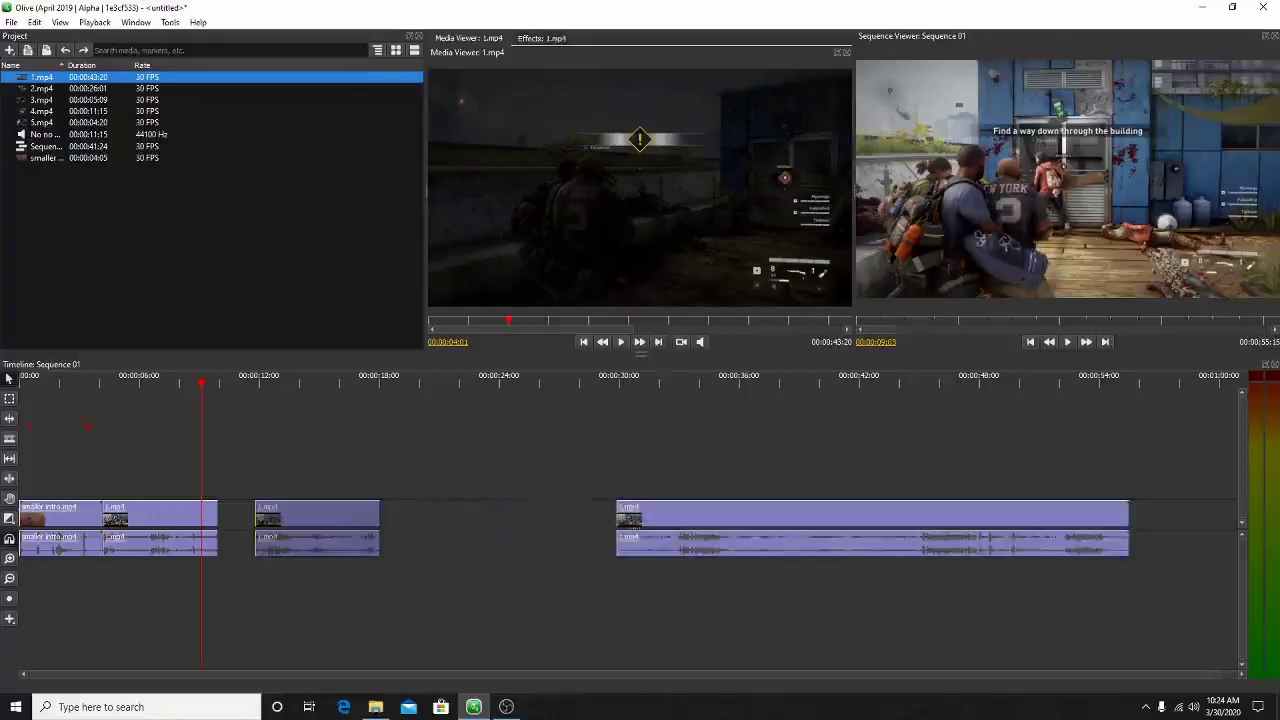
click(397, 455)
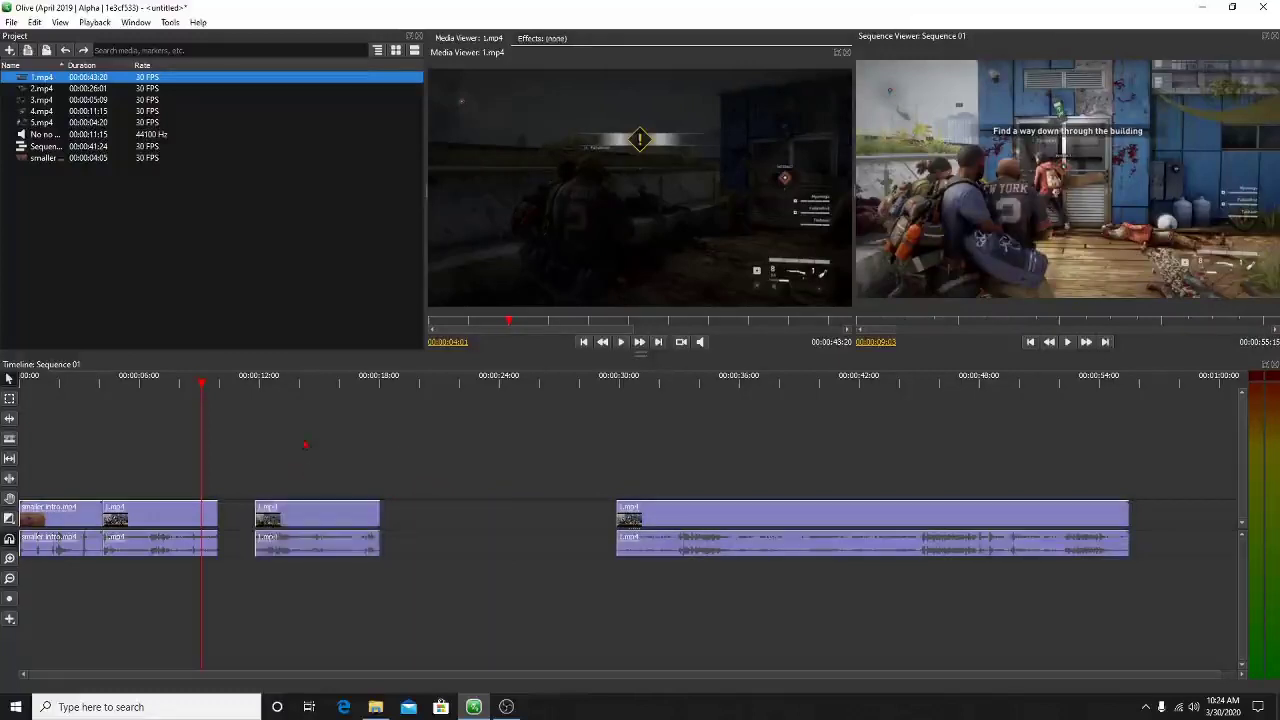
drag(298, 514, 261, 514)
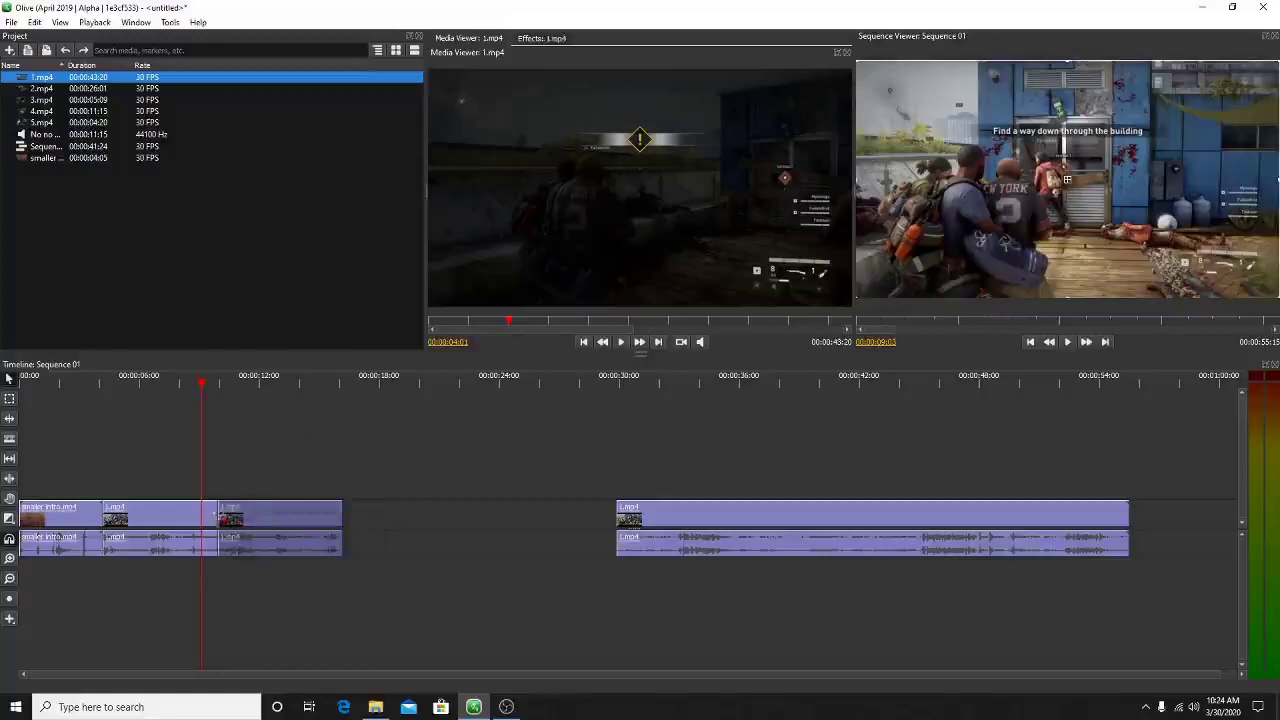
Add a Cross Dissolve video transition to the opening and closing of the first 1.mp4 segment.
drag(202, 383, 242, 446)
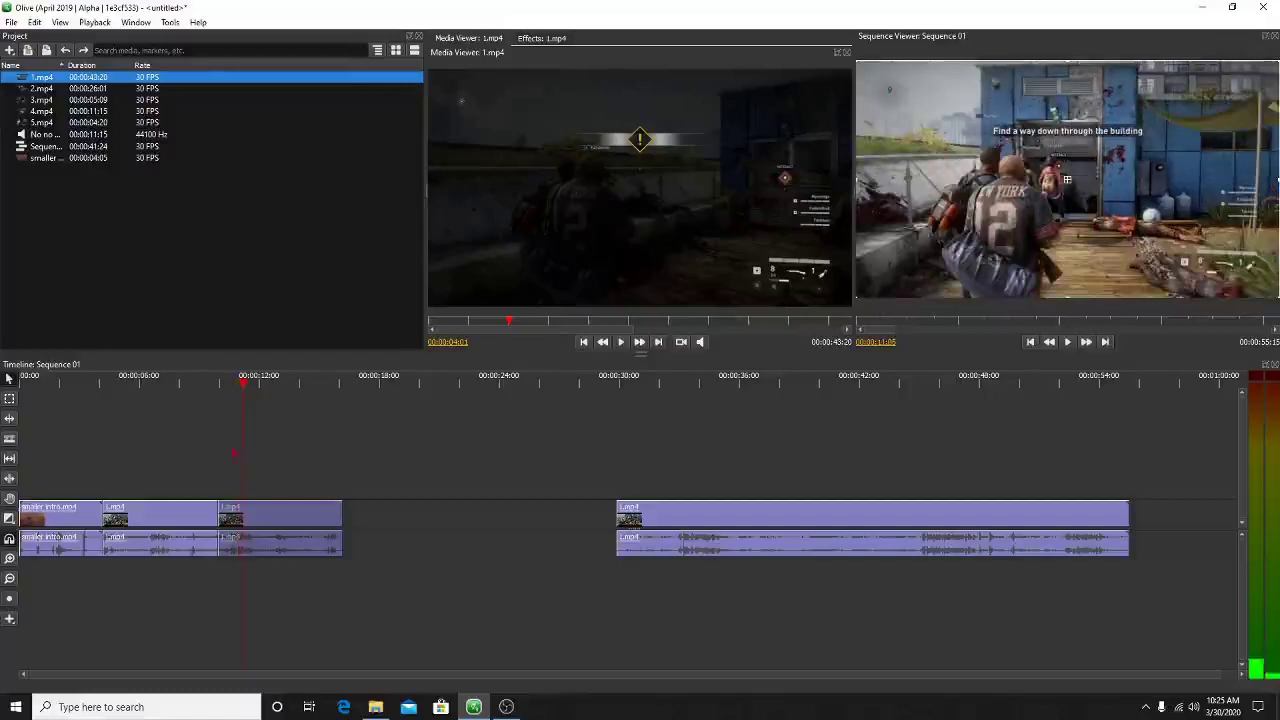
click(217, 518)
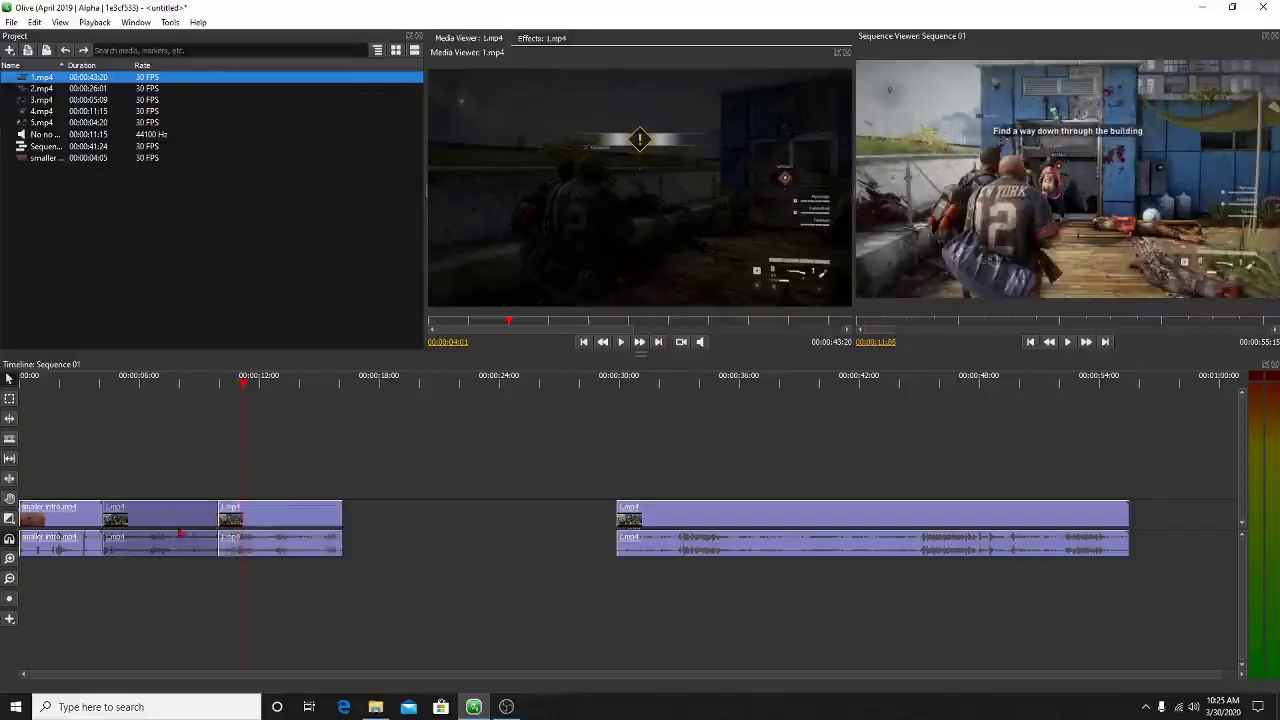
click(551, 38)
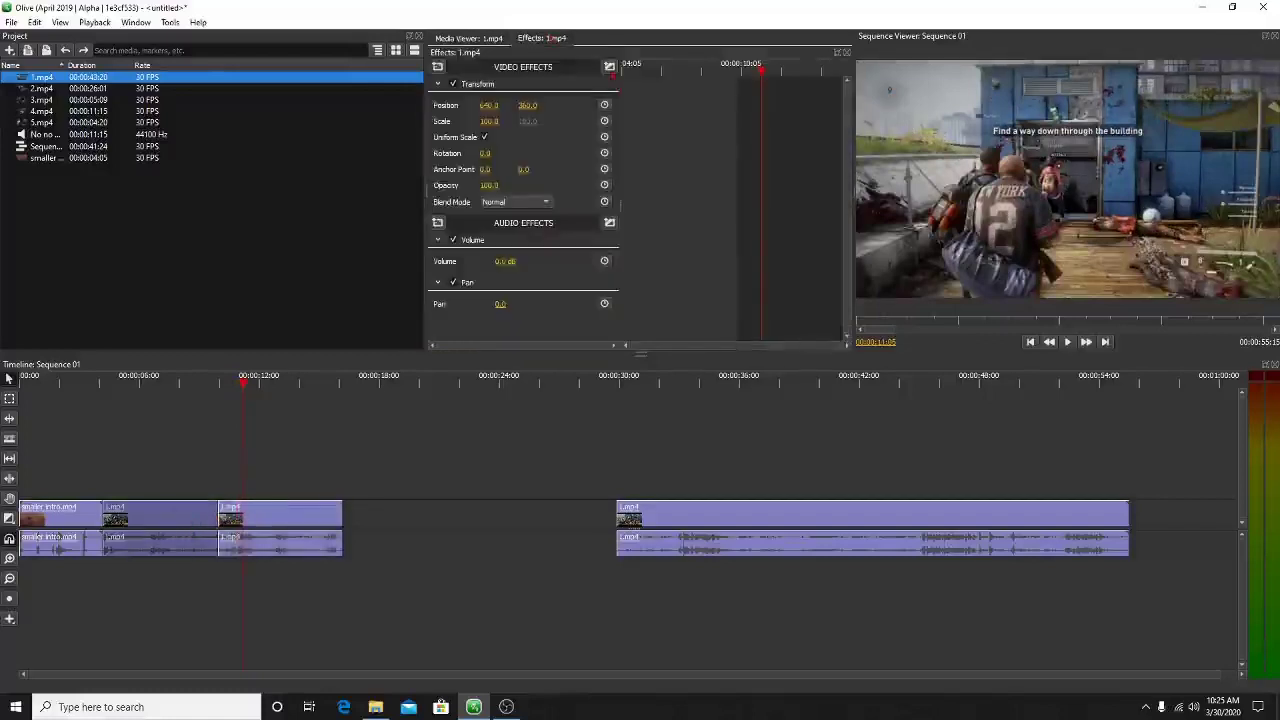
click(609, 66)
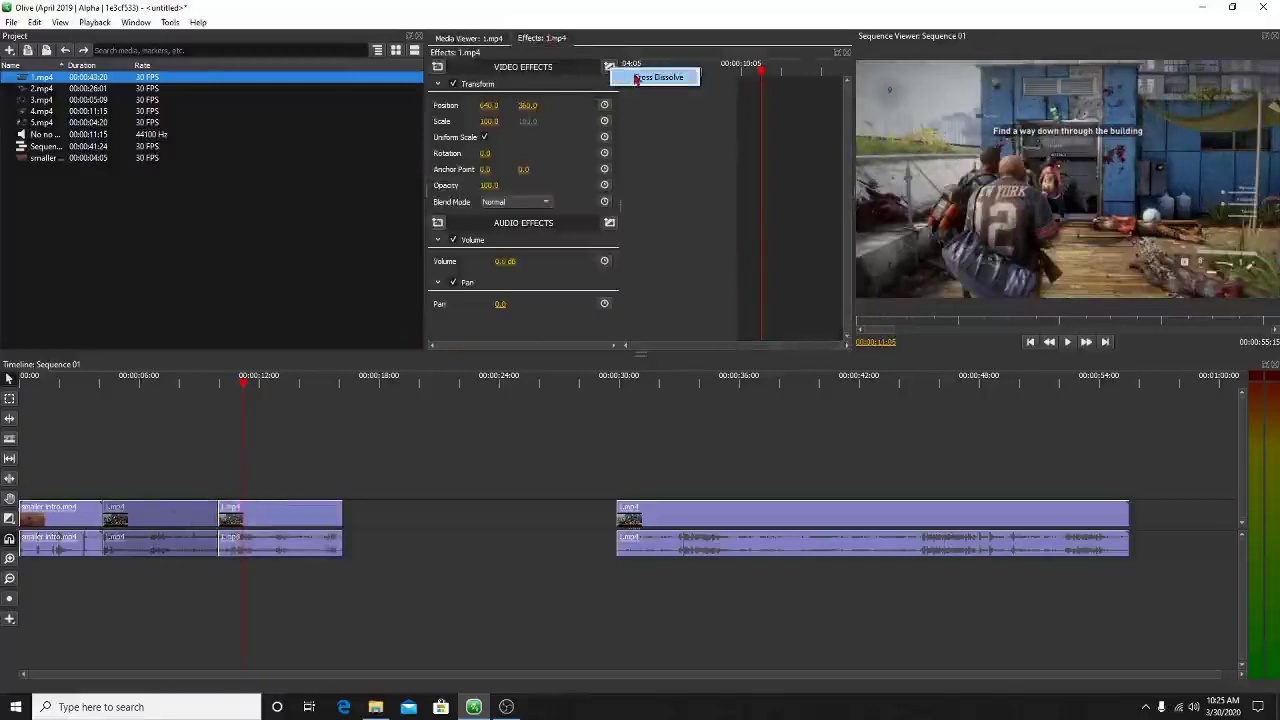
click(655, 77)
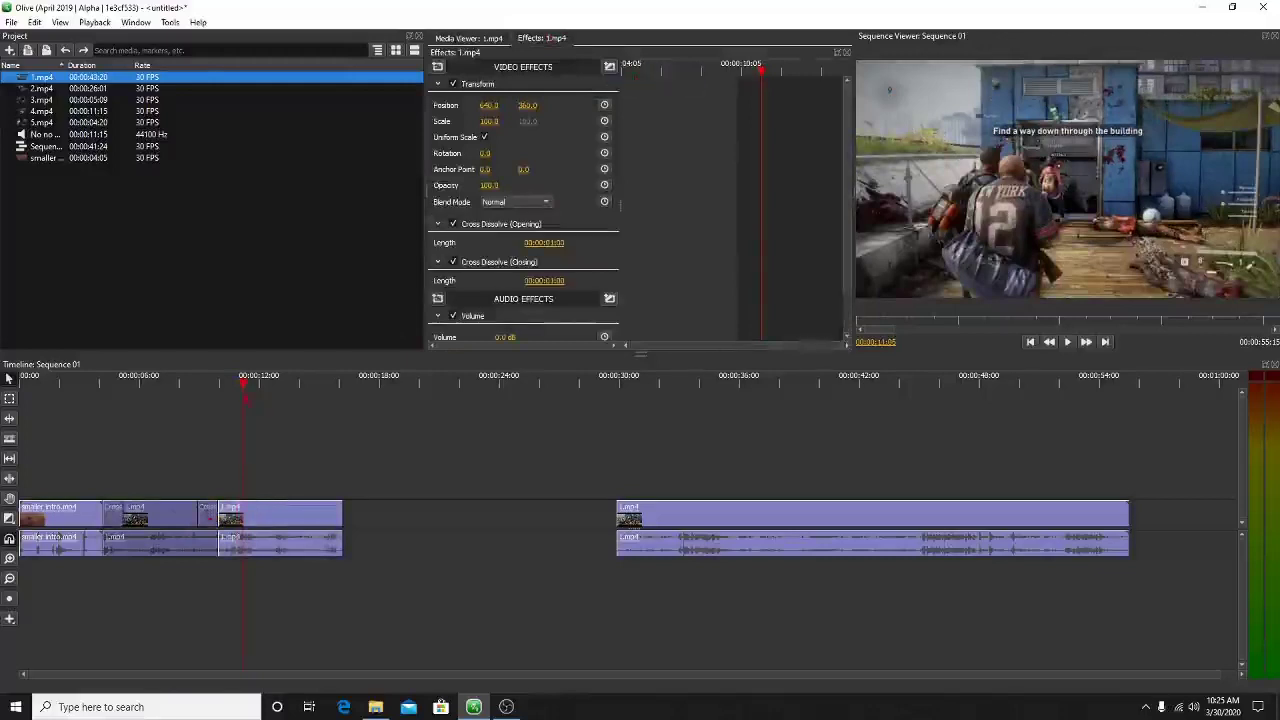
Play the sequence across the first 1.mp4 segment's closing dissolve, and return the playhead to the start of the dissolve.
drag(243, 392, 198, 392)
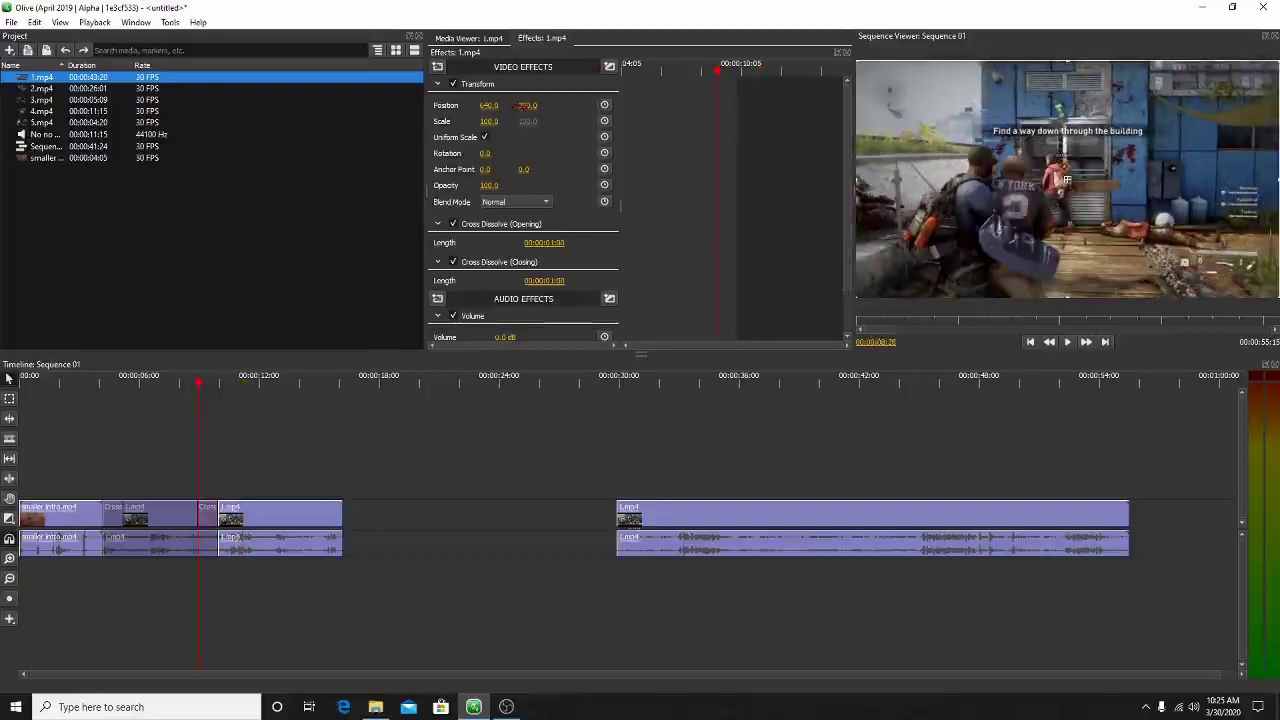
click(470, 38)
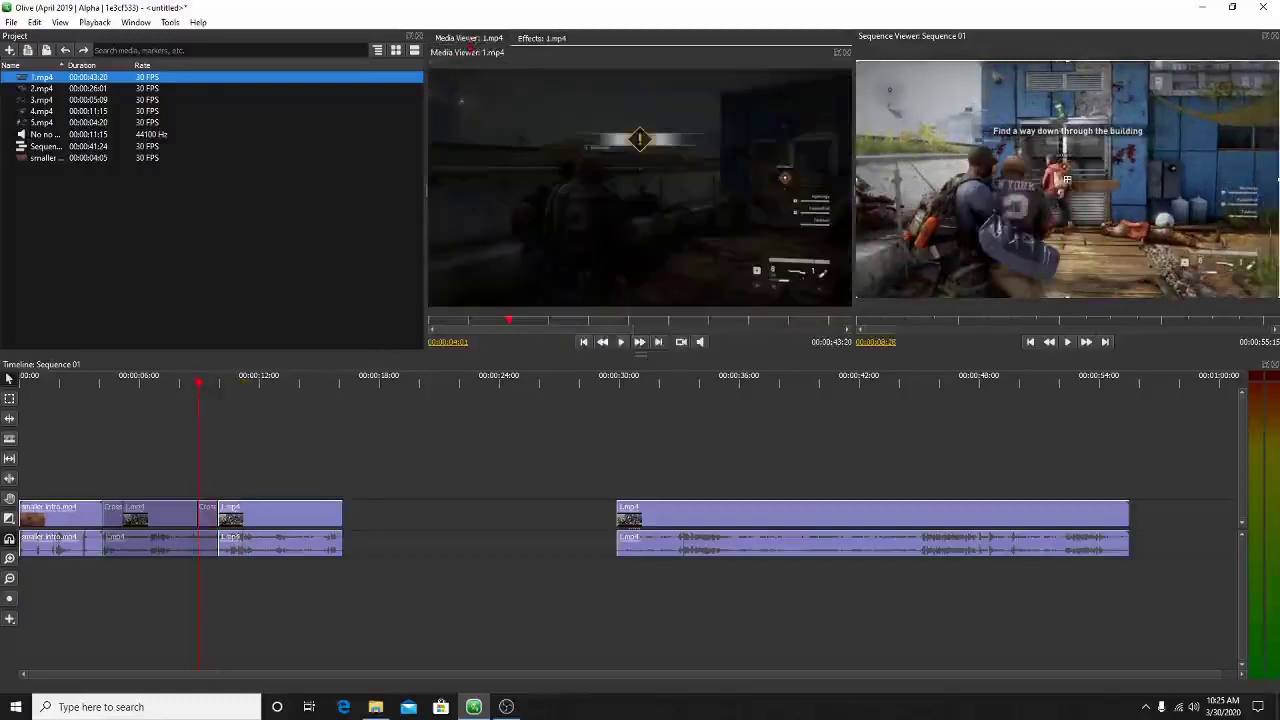
click(1067, 342)
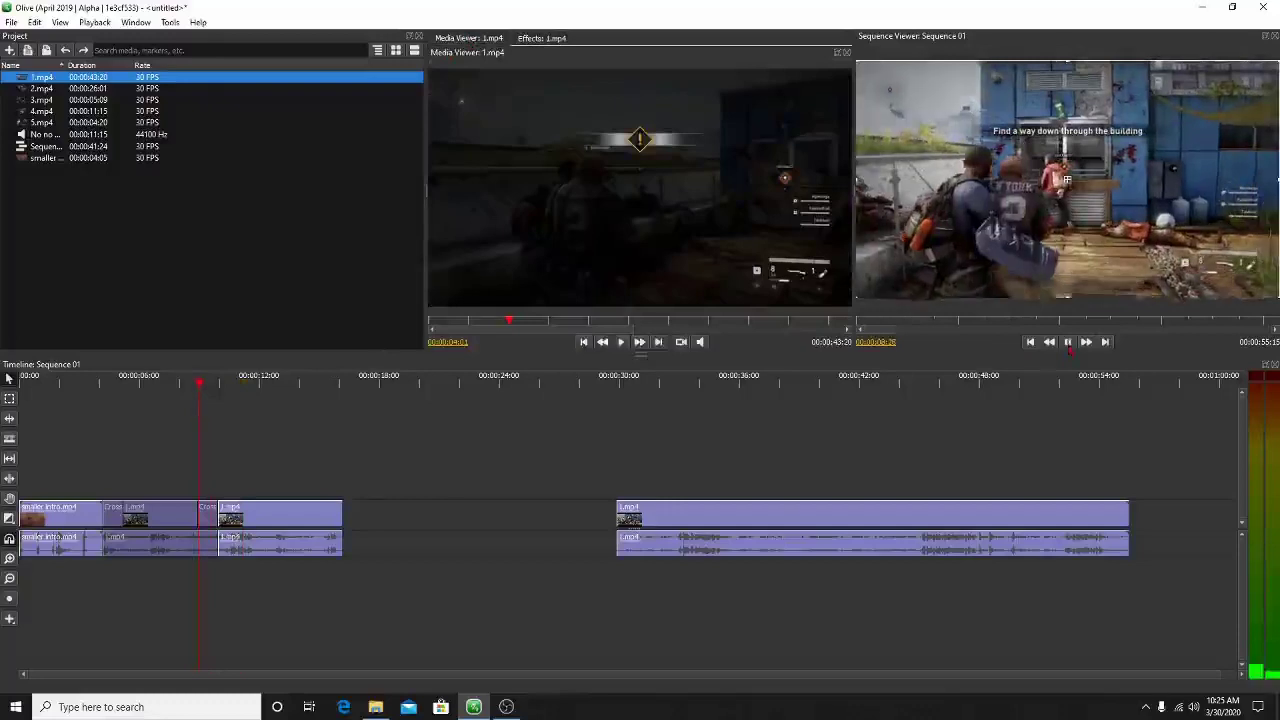
click(1067, 342)
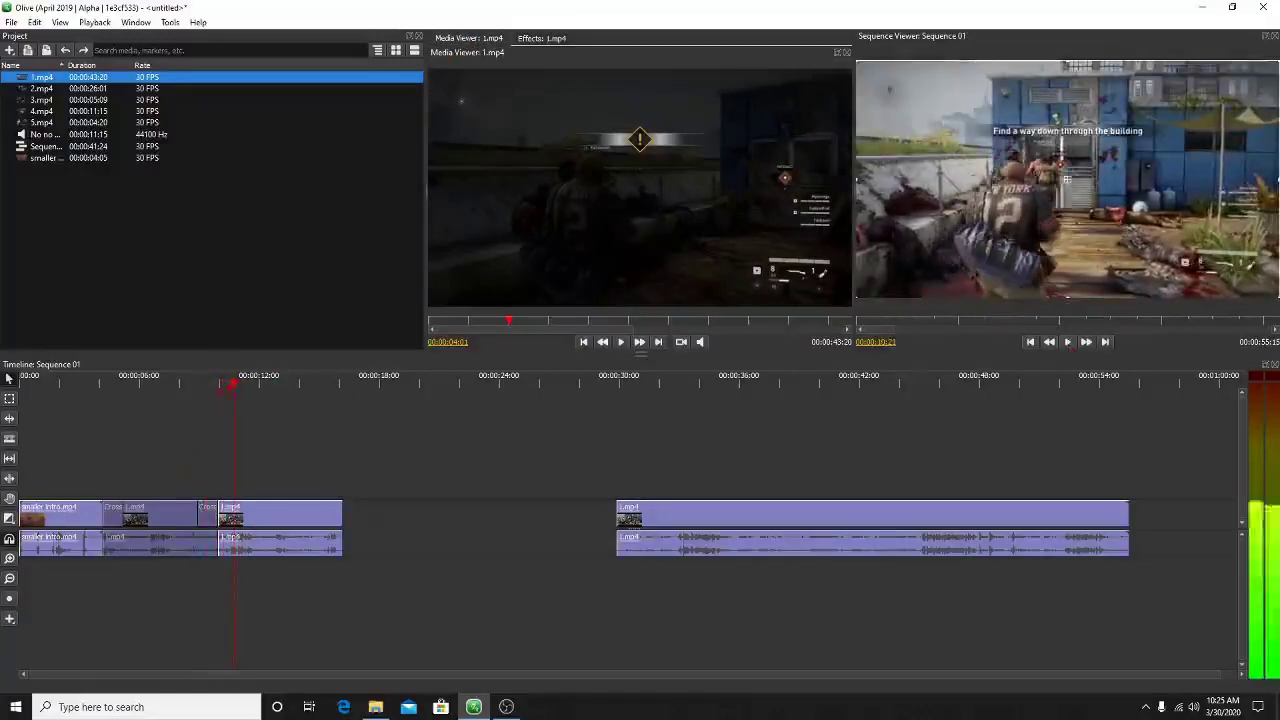
click(198, 505)
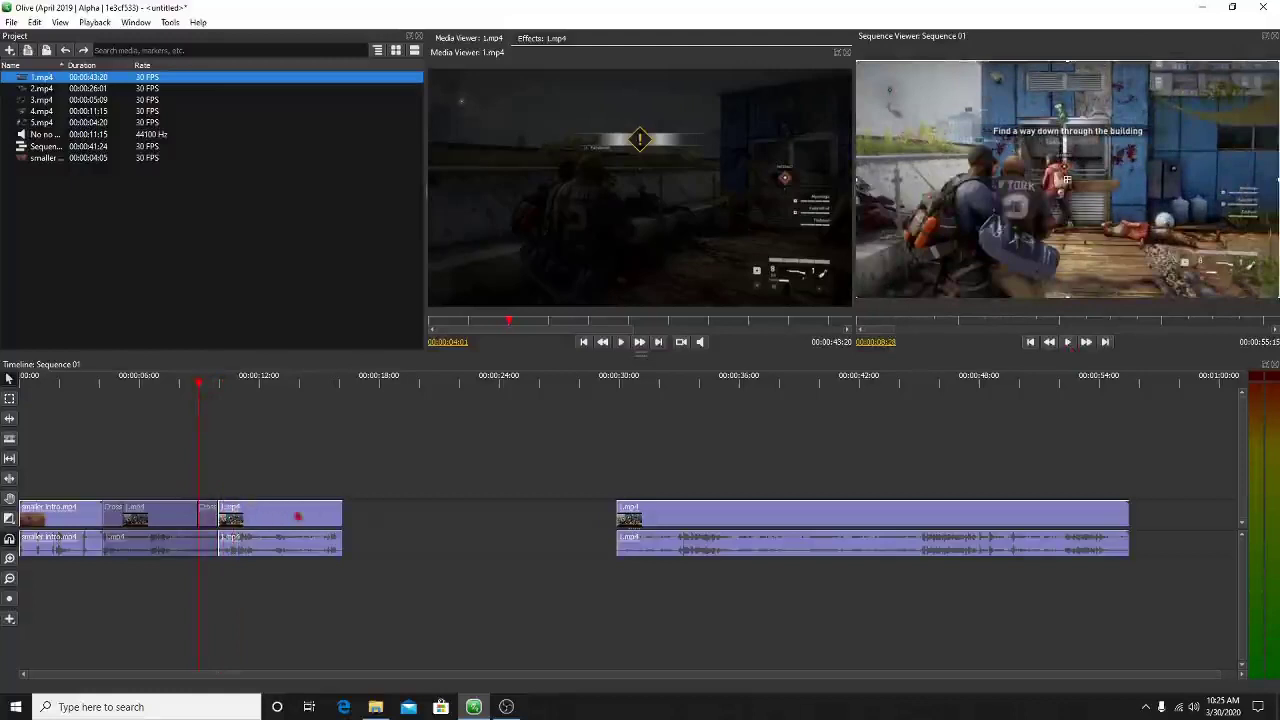
Move the middle 1.mp4 segment away from the first one to about 18 seconds.
click(349, 471)
drag(263, 518, 453, 527)
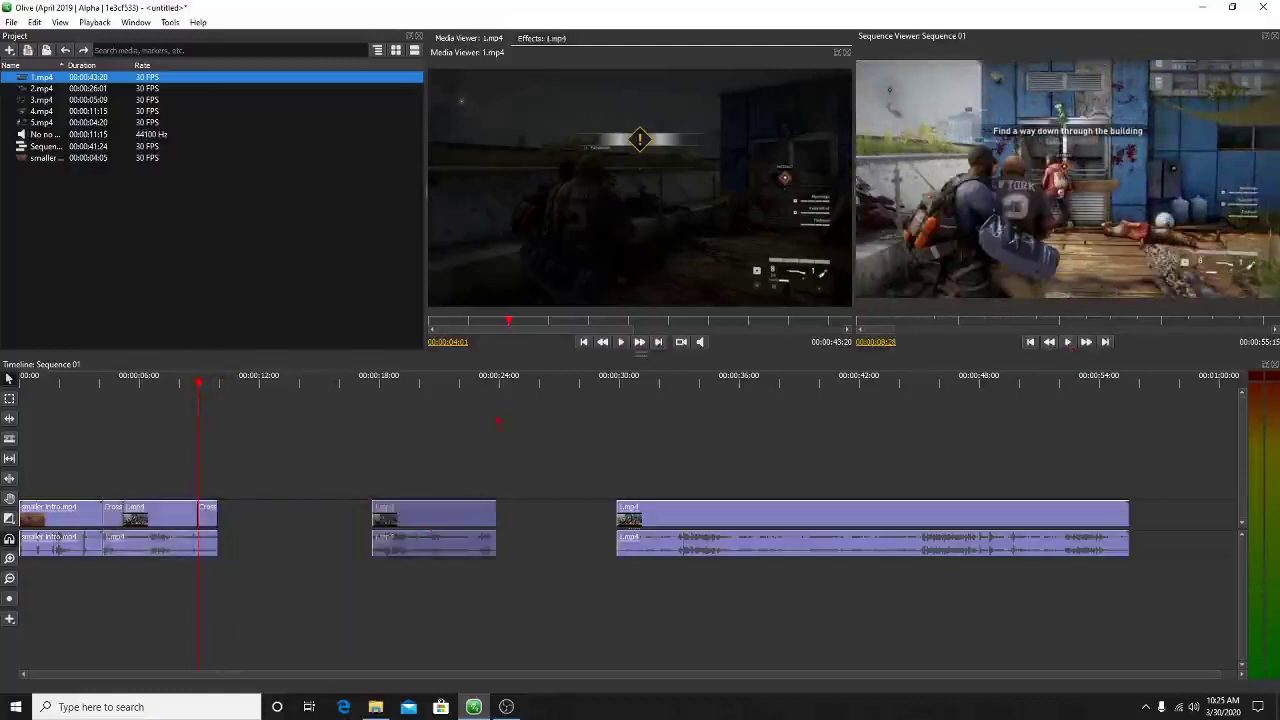
click(403, 445)
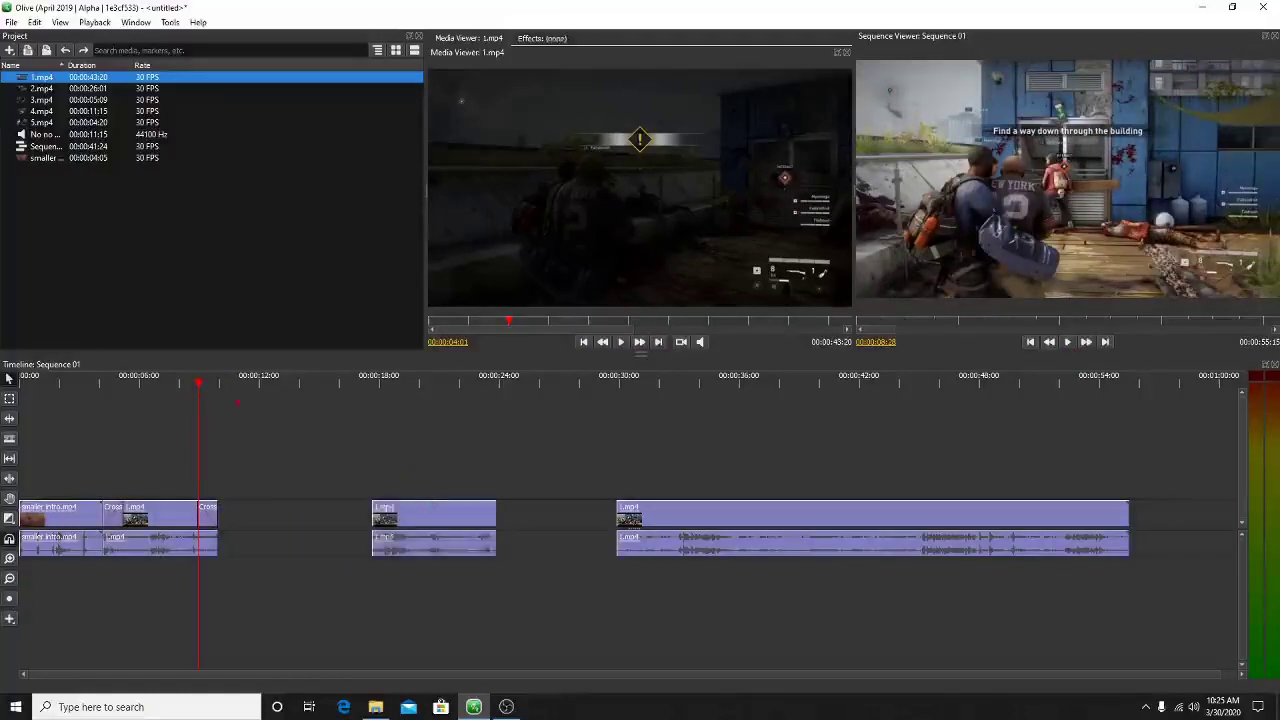
Play the beginning of the middle 1.mp4 segment with its sound, and return the playhead to the segment's start.
drag(199, 383, 372, 436)
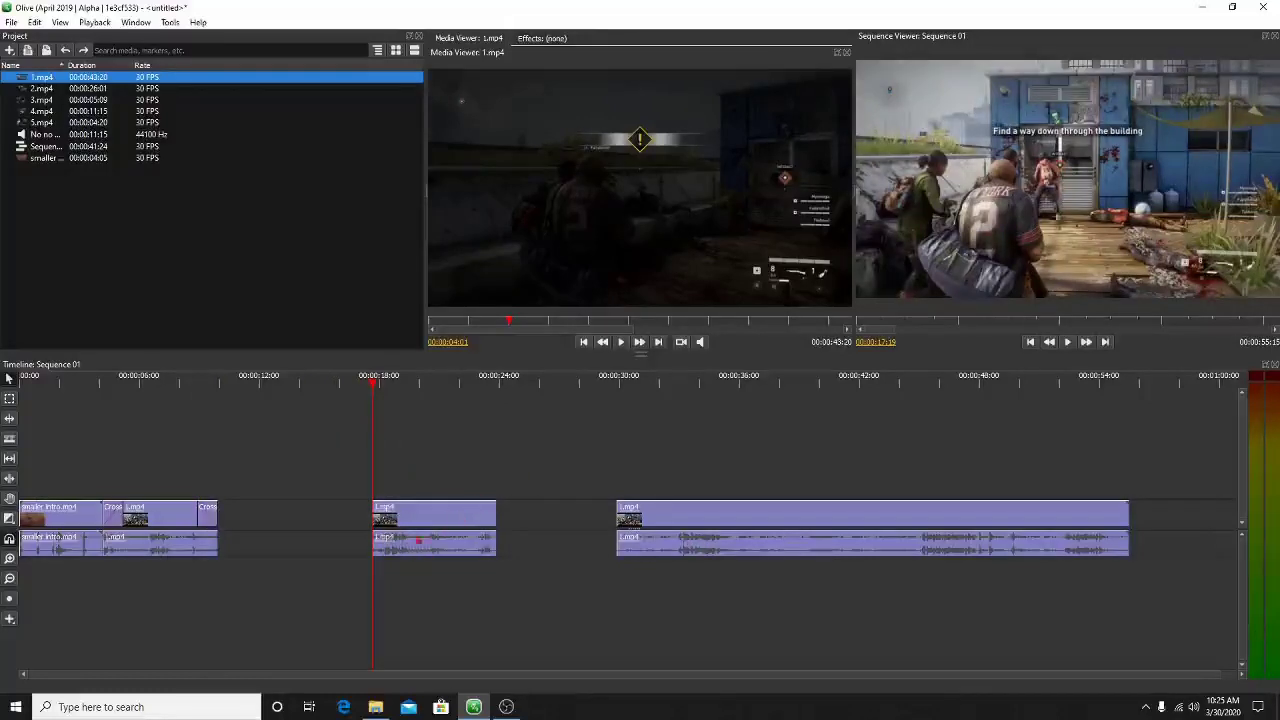
mouse_move(372, 384)
mouse_down()
mouse_move(451, 386)
mouse_move(372, 386)
mouse_up()
click(1068, 343)
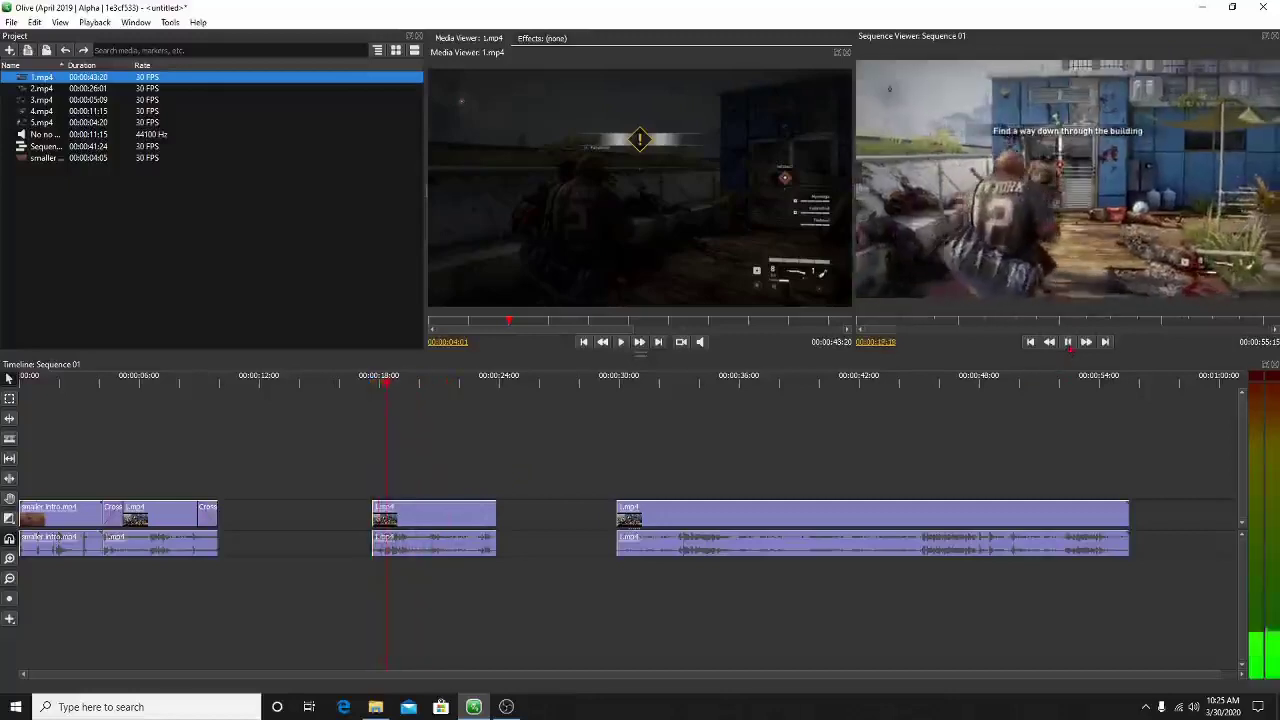
click(1068, 343)
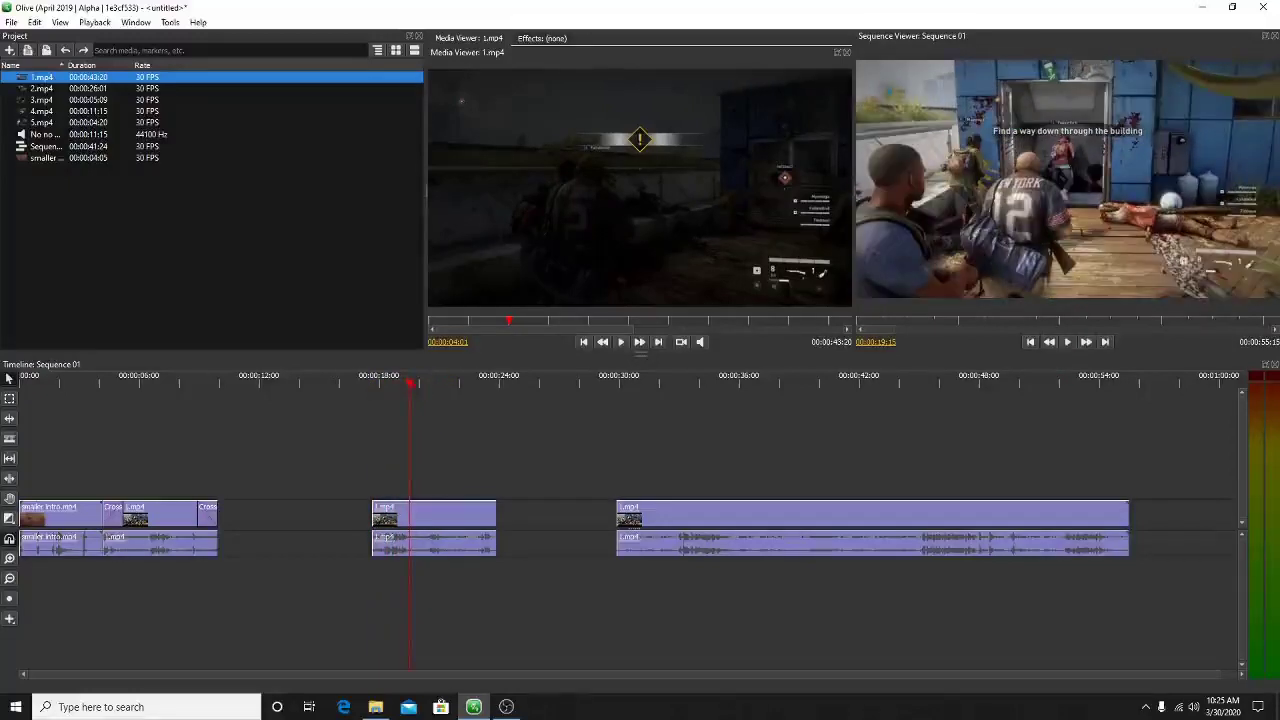
drag(408, 386, 373, 401)
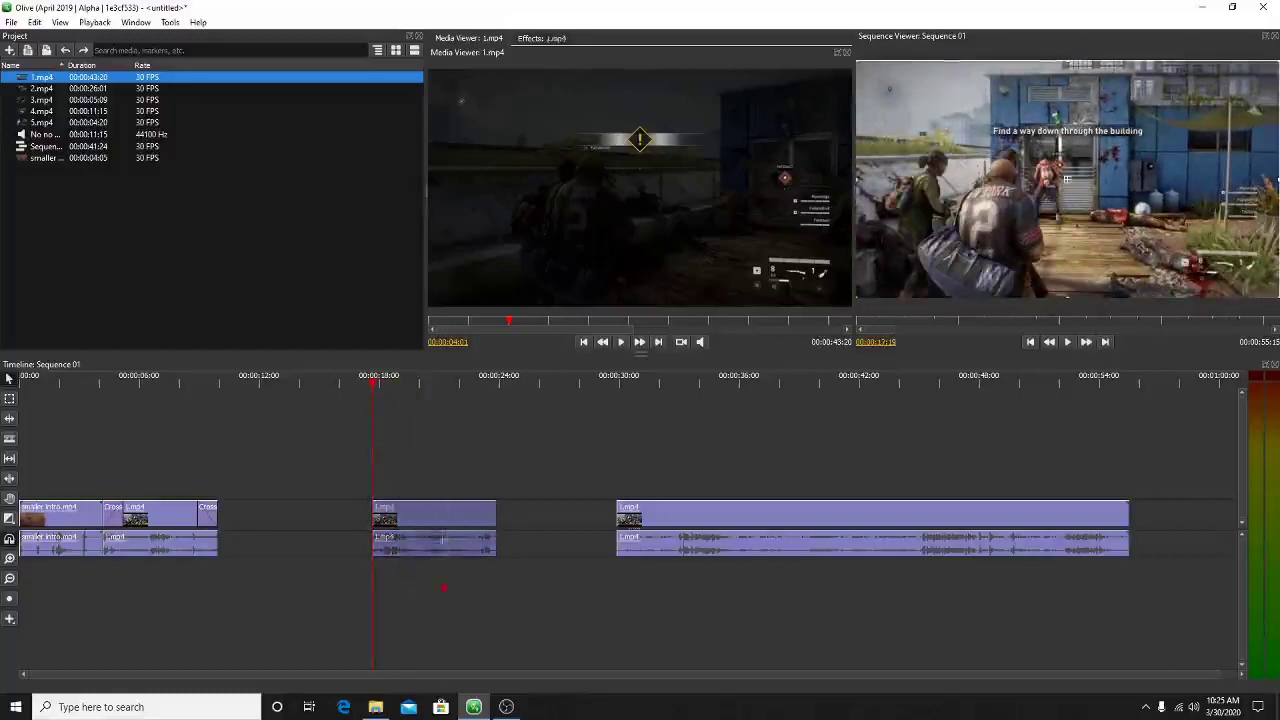
Unlink the middle 1.mp4 segment's video and audio, and place its video on the track above.
right_click(440, 535)
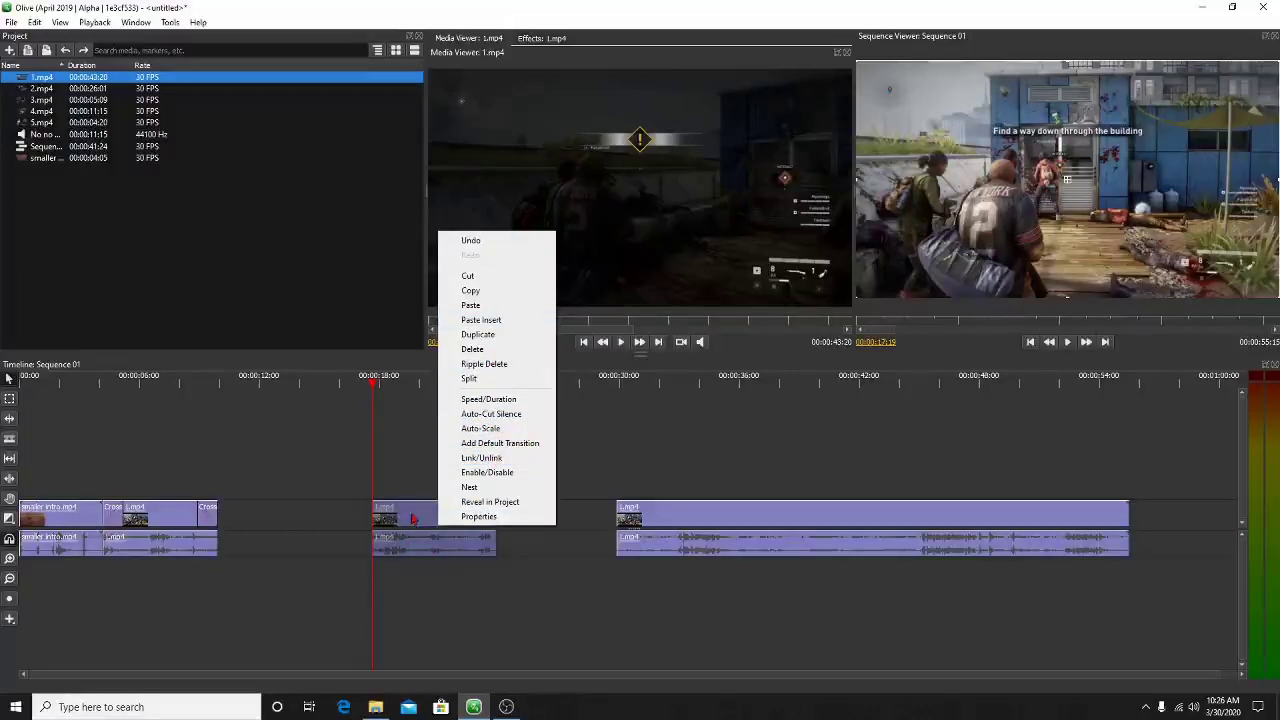
click(488, 462)
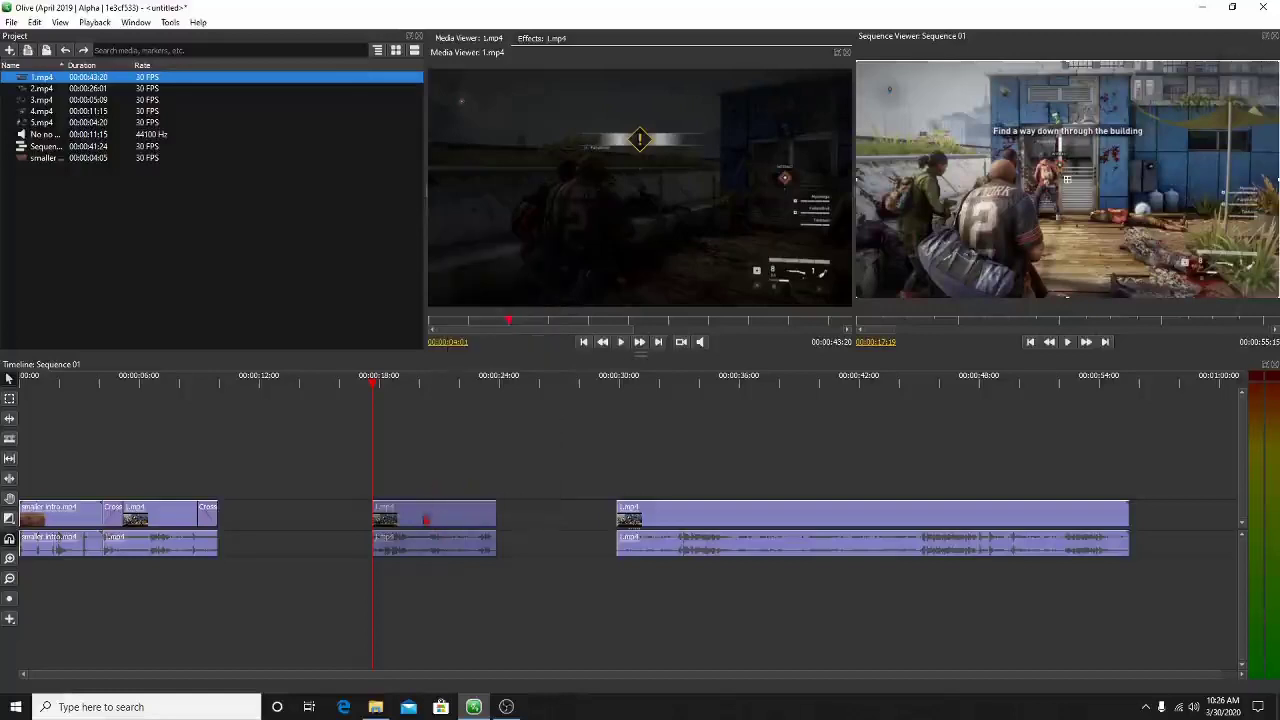
drag(428, 519, 437, 465)
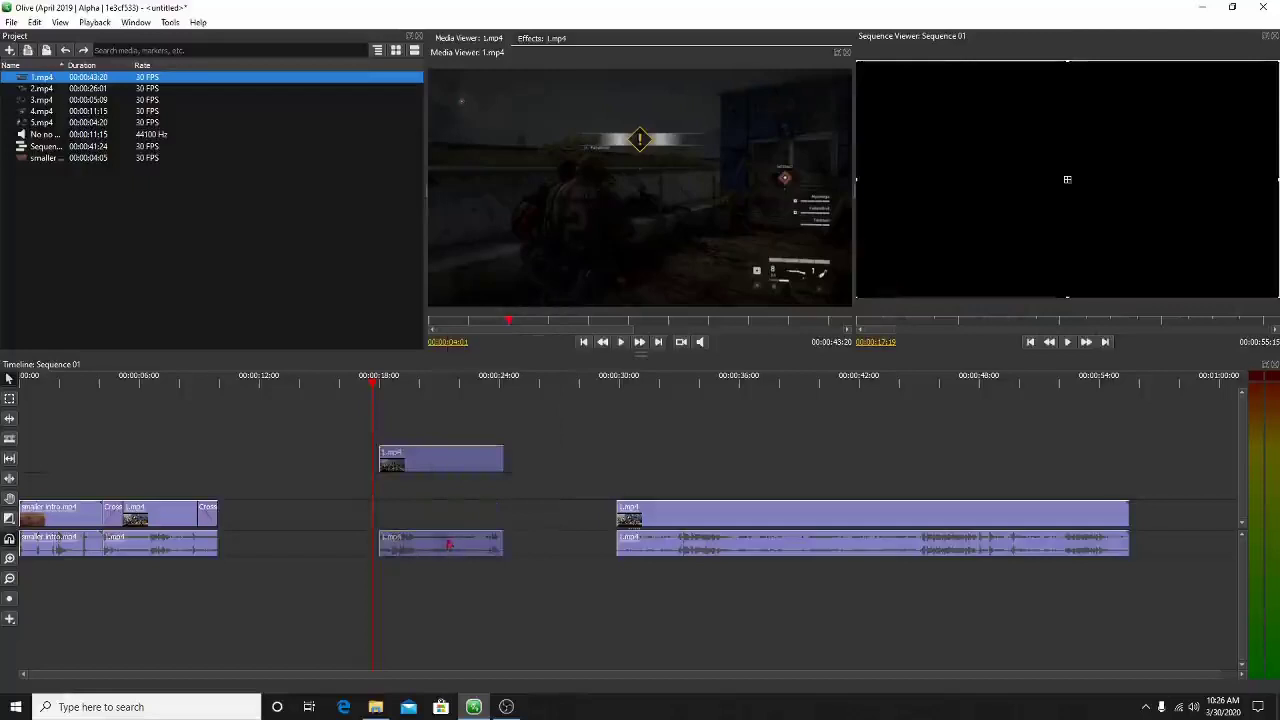
drag(426, 544, 466, 527)
click(499, 553)
Delete the middle segment's unlinked audio and play back its remaining video.
right_click(446, 541)
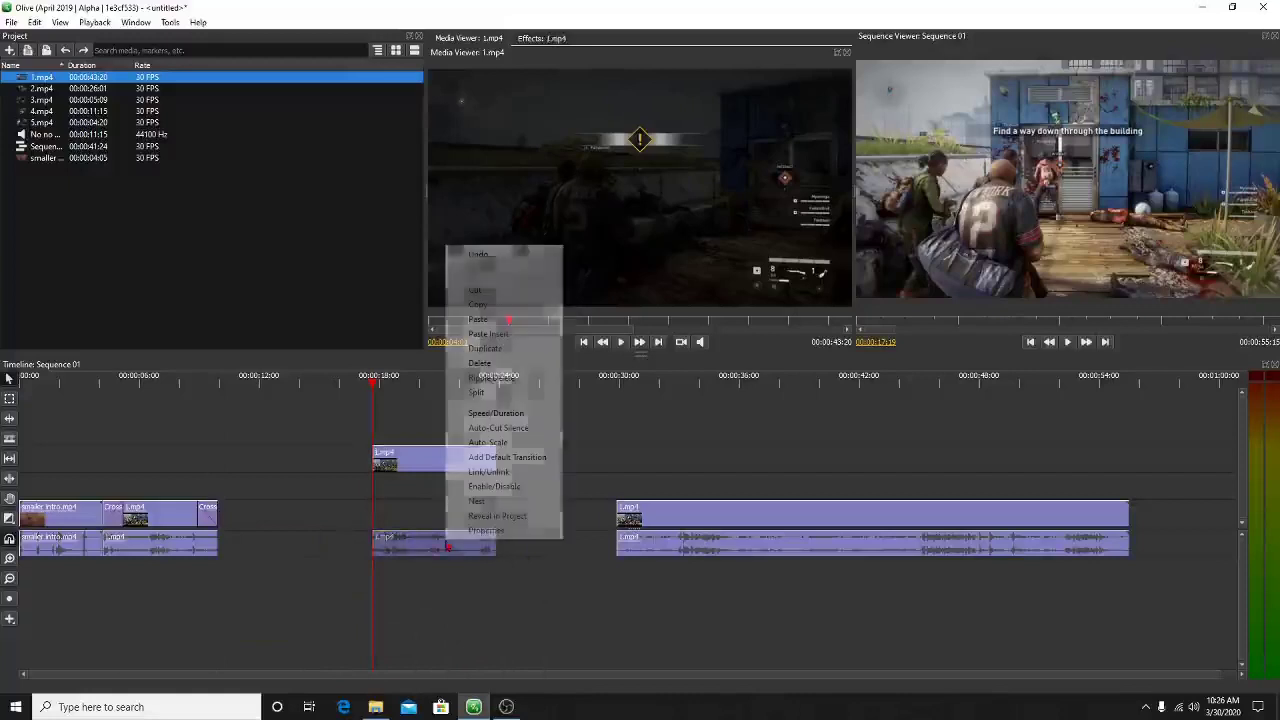
click(482, 363)
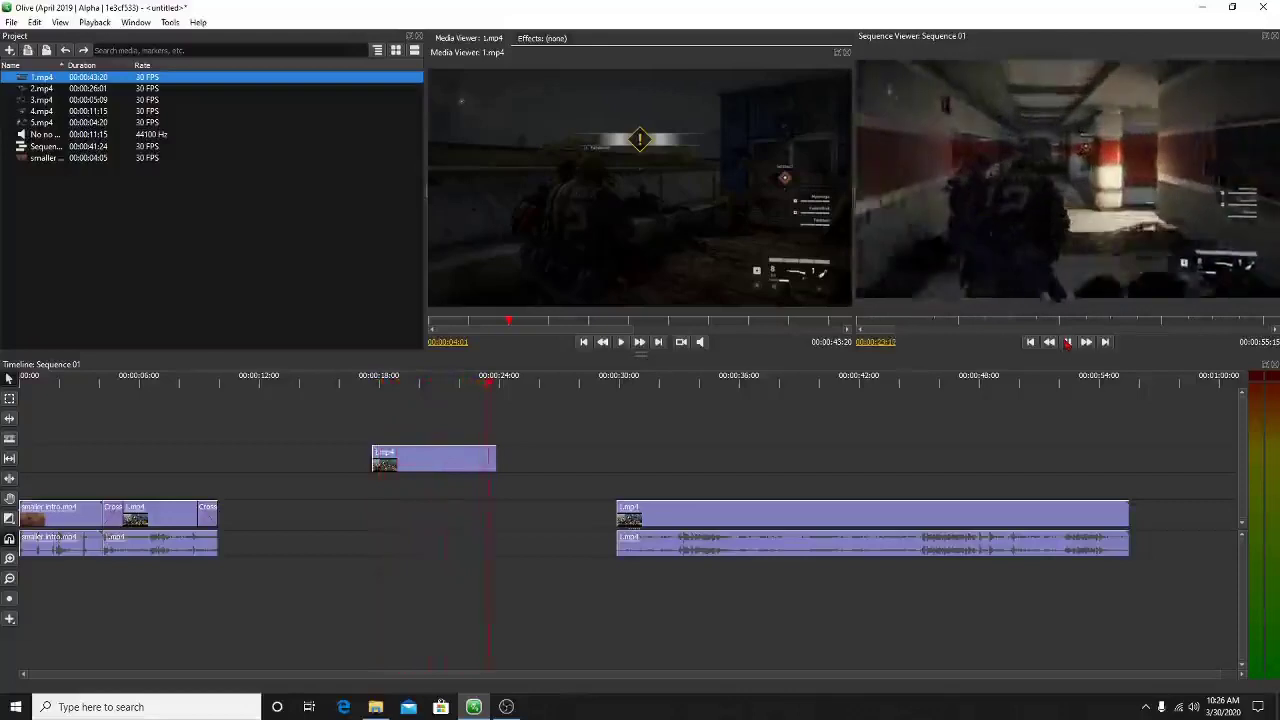
click(1067, 343)
click(423, 380)
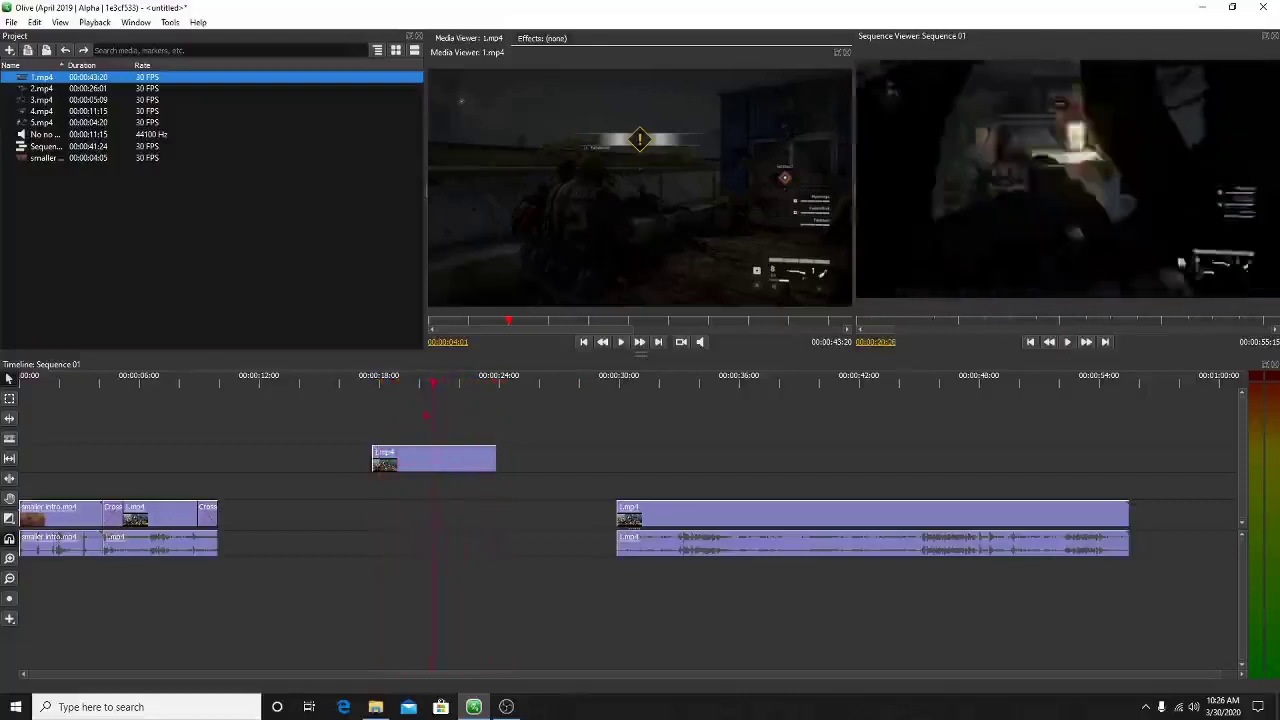
Move the last 1.mp4 segment to the upper video track at about 29 seconds and split it at about 33 seconds with the Razor Tool.
click(714, 513)
drag(714, 513, 683, 470)
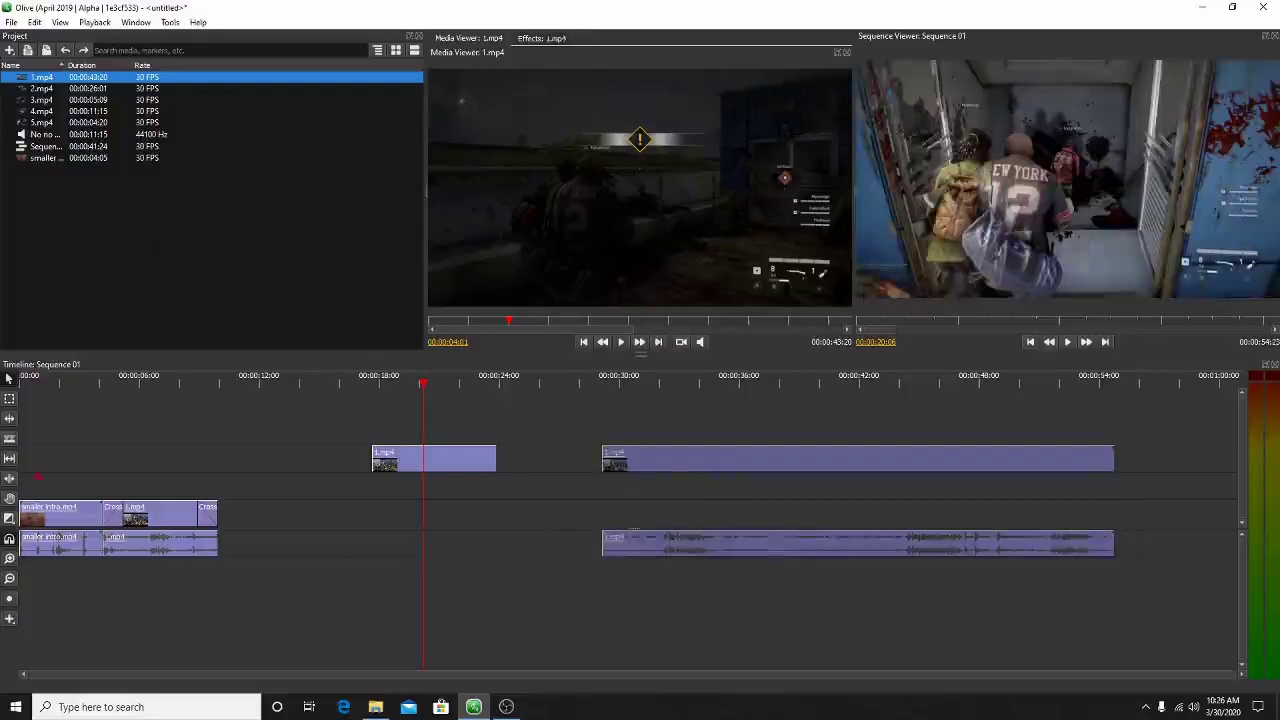
click(9, 438)
click(689, 458)
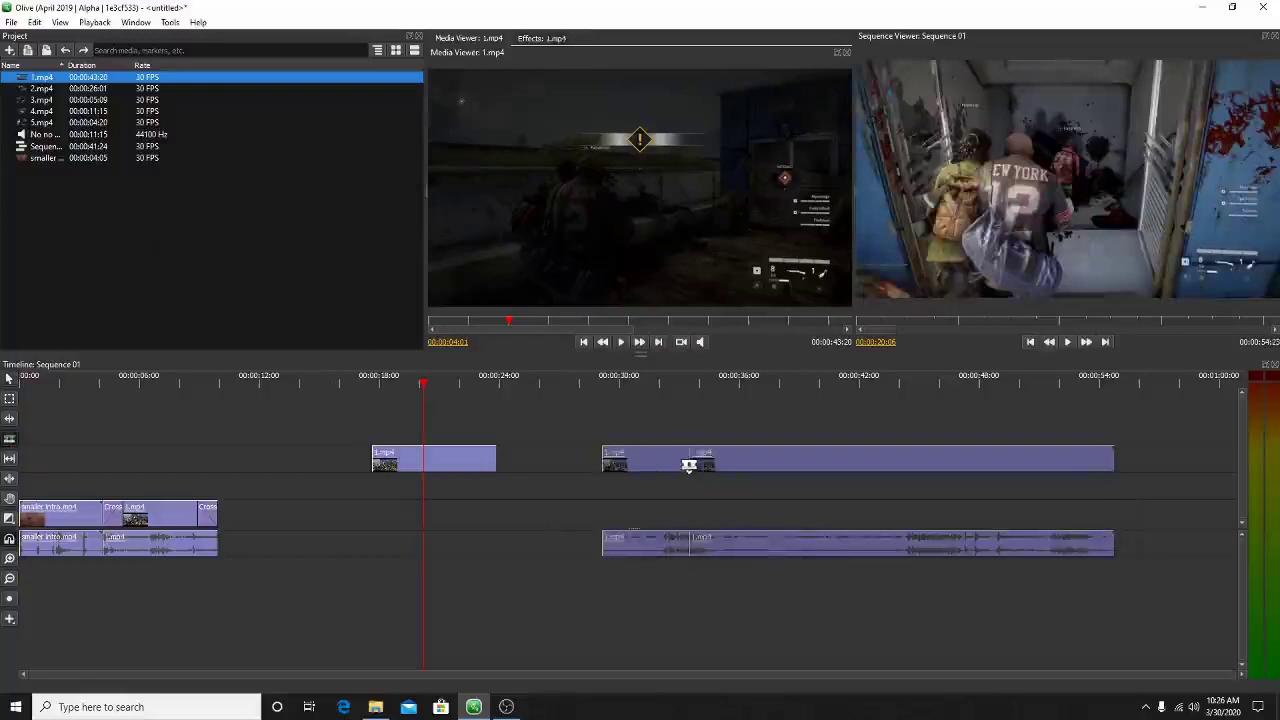
Separate the two split pieces, moving the longer one to about 37 seconds and the shorter one to about 27 seconds.
click(9, 378)
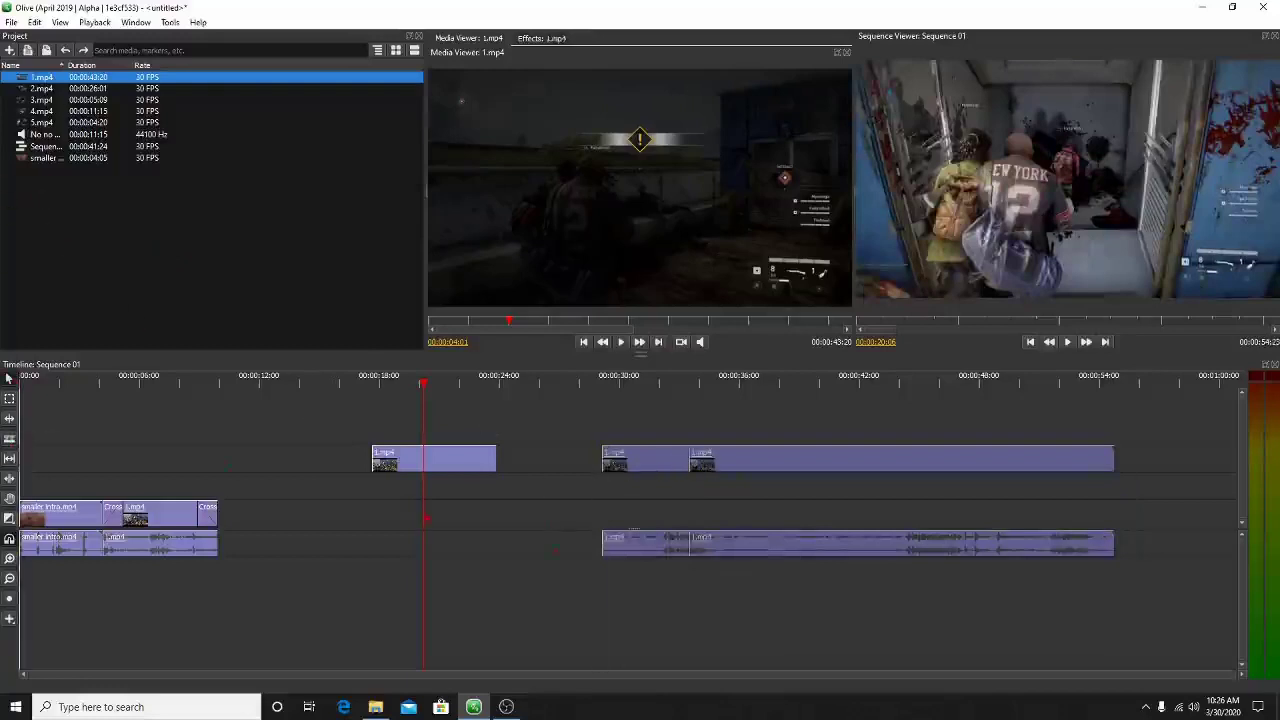
drag(749, 469, 811, 468)
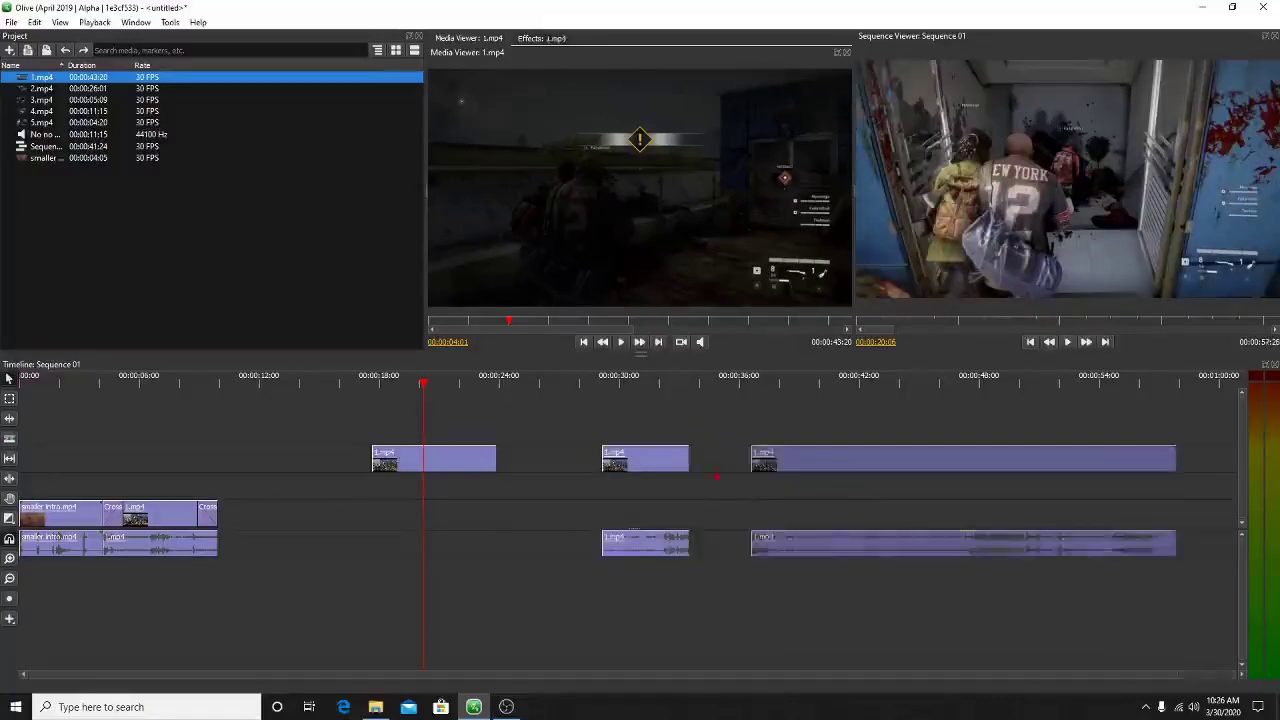
drag(650, 466, 605, 466)
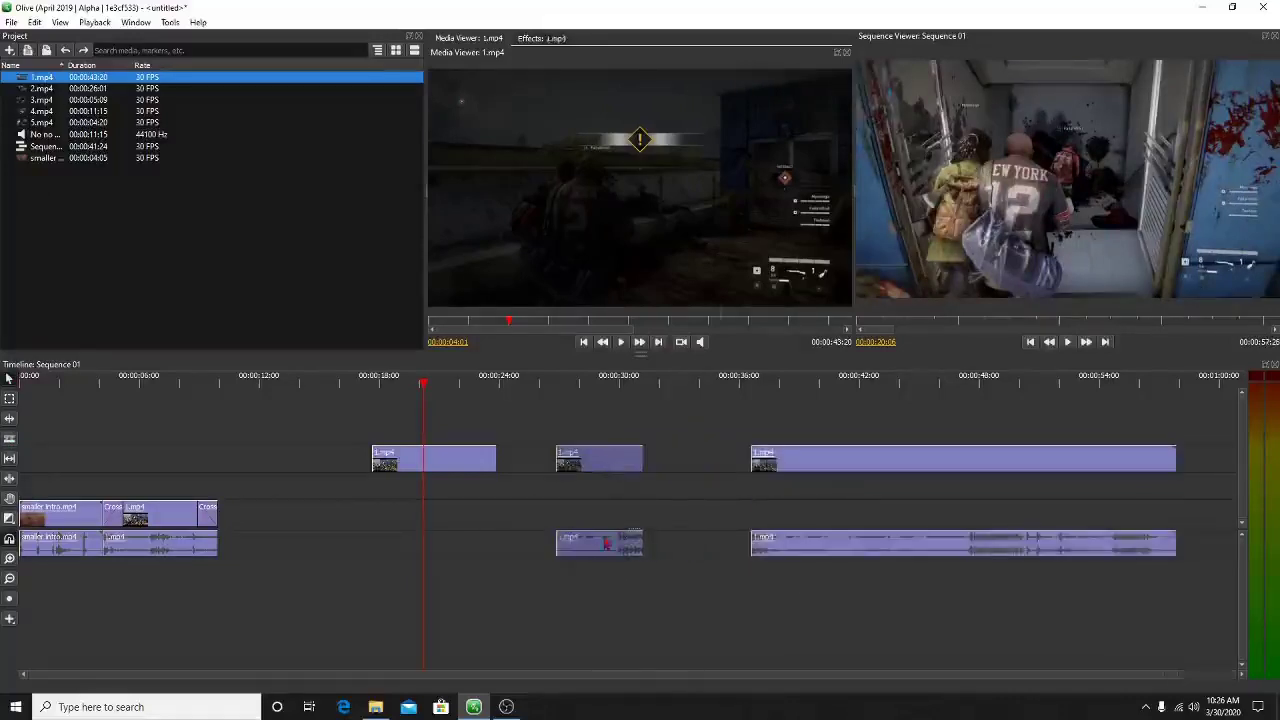
Unlink the short 1.mp4 piece's audio from its video and select only the audio.
right_click(603, 540)
click(598, 570)
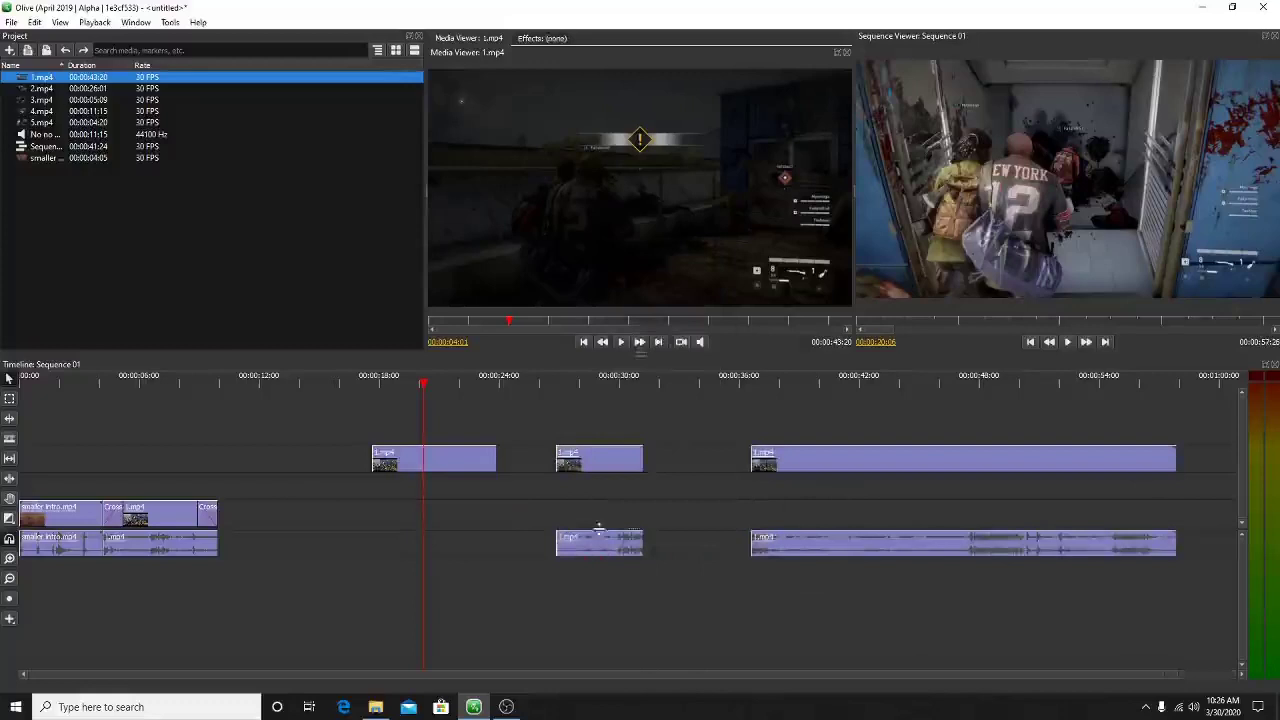
right_click(600, 545)
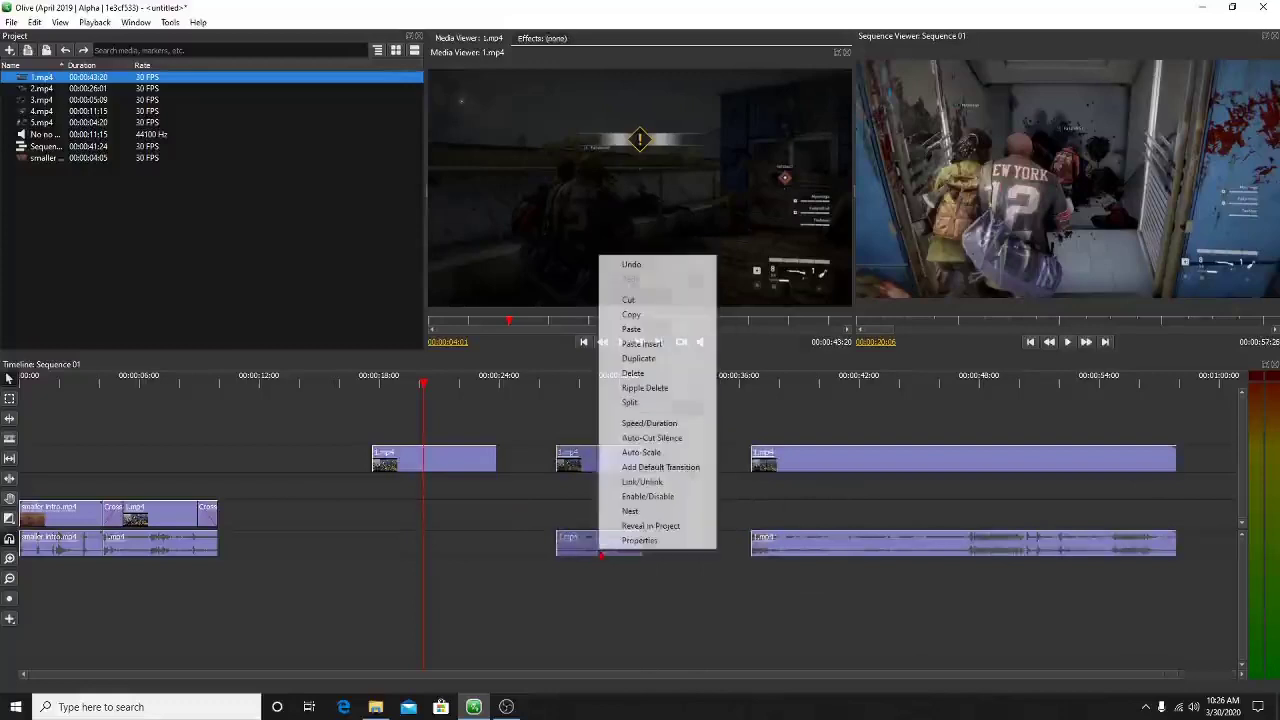
click(641, 482)
mouse_move(600, 545)
mouse_down()
mouse_move(450, 548)
mouse_move(647, 548)
mouse_move(597, 548)
mouse_up()
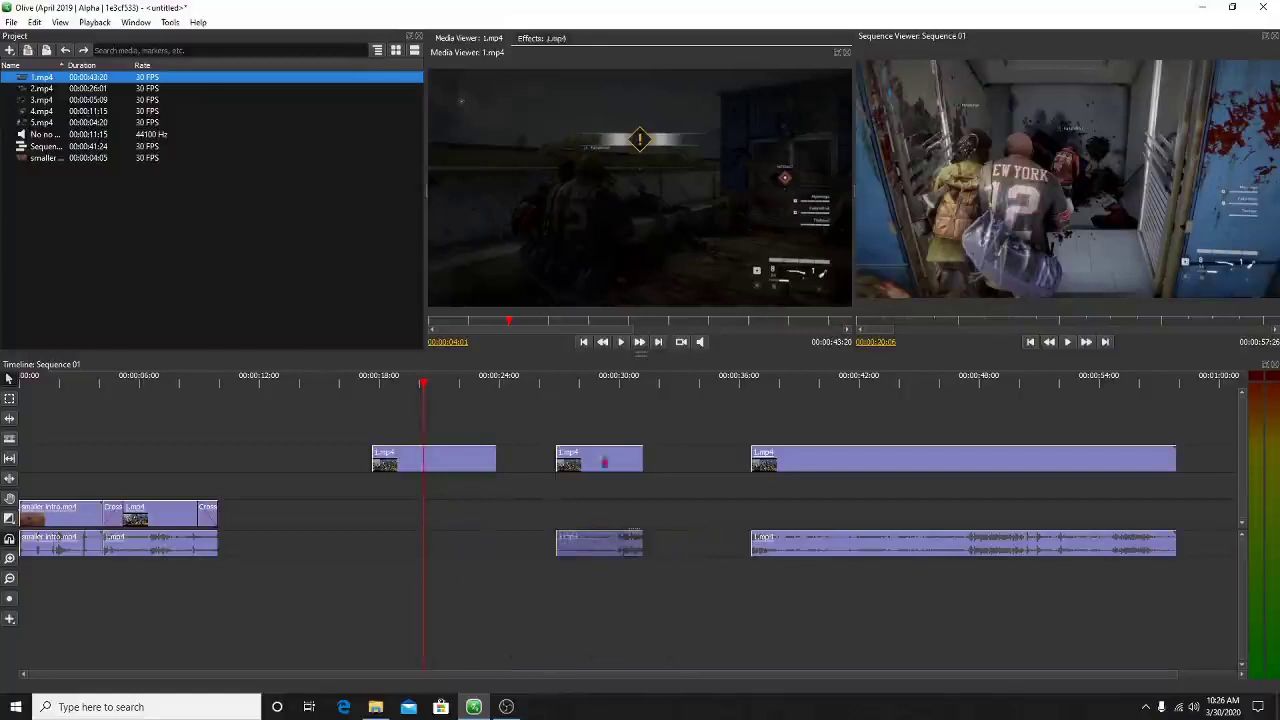
Show the short piece's audio effects, play the piece from its start, and return the playhead there.
click(540, 39)
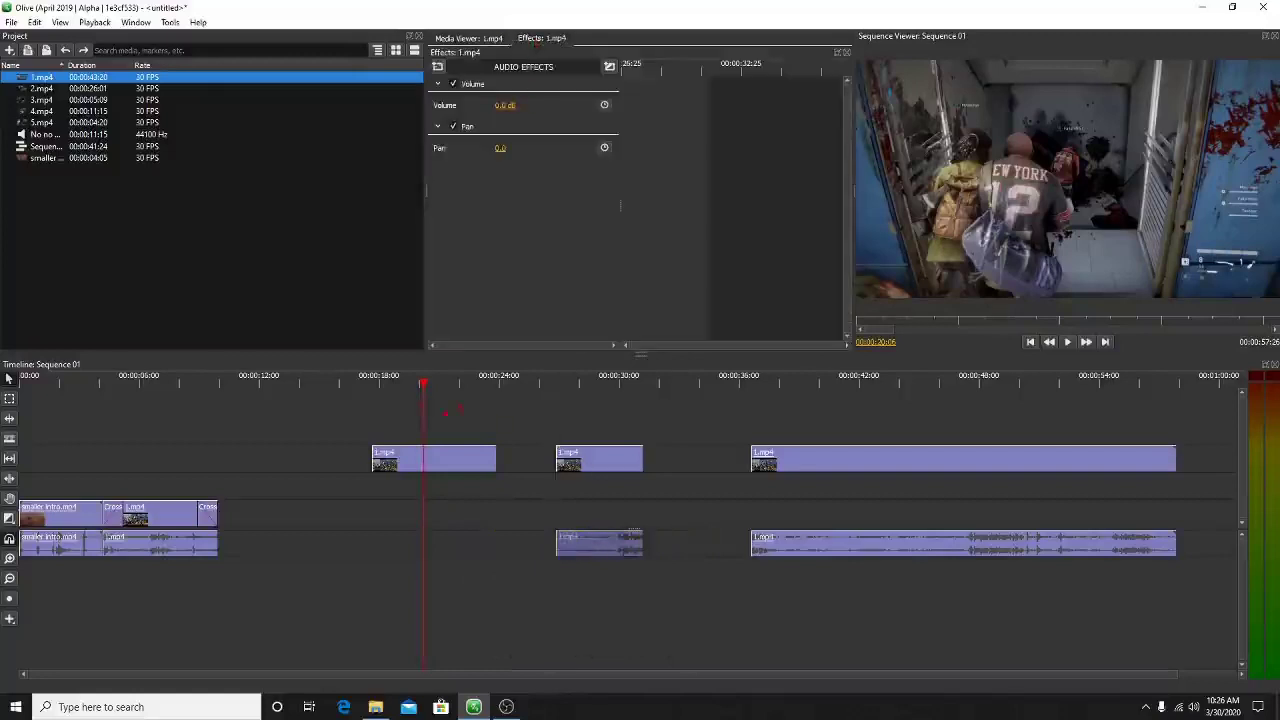
drag(445, 410, 557, 430)
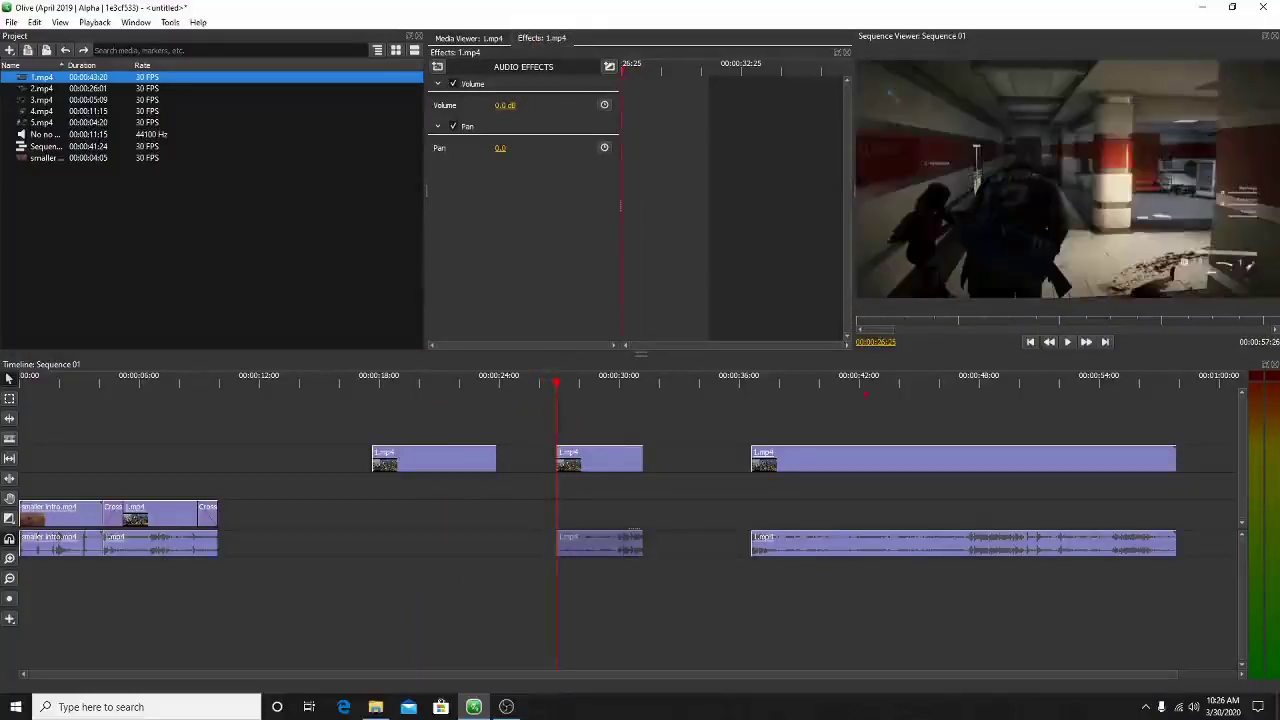
click(1066, 343)
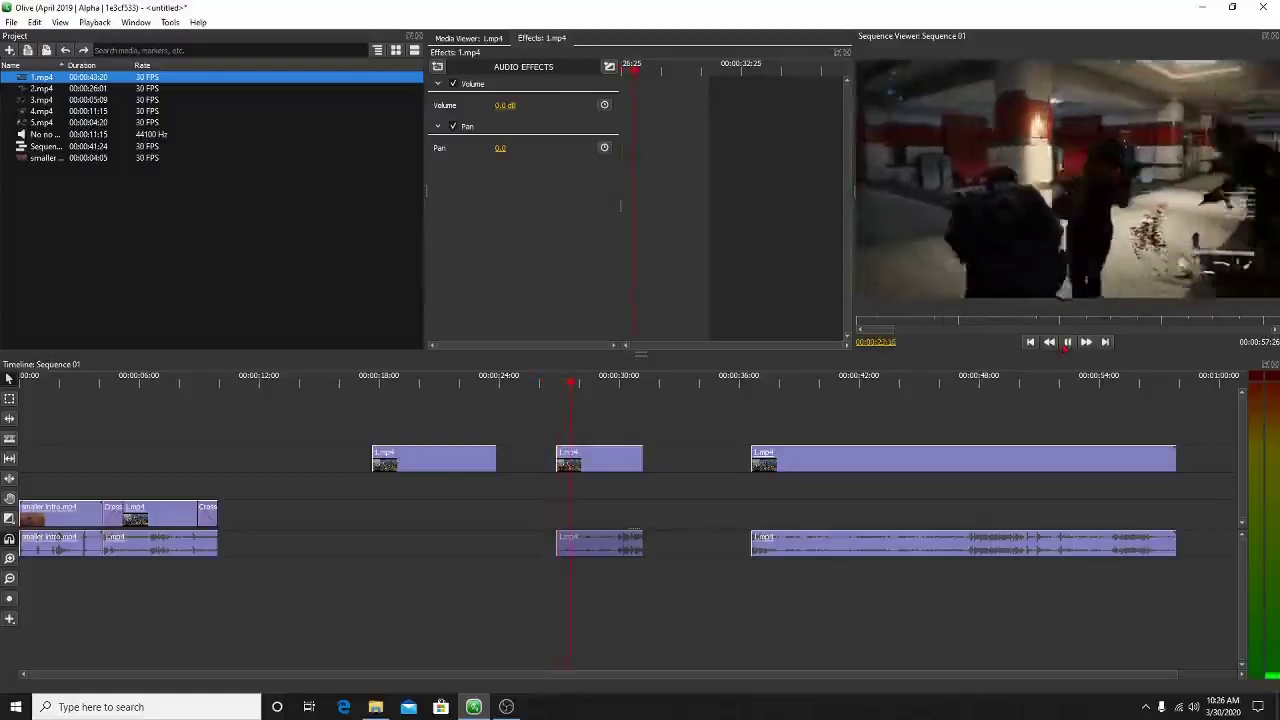
click(1067, 343)
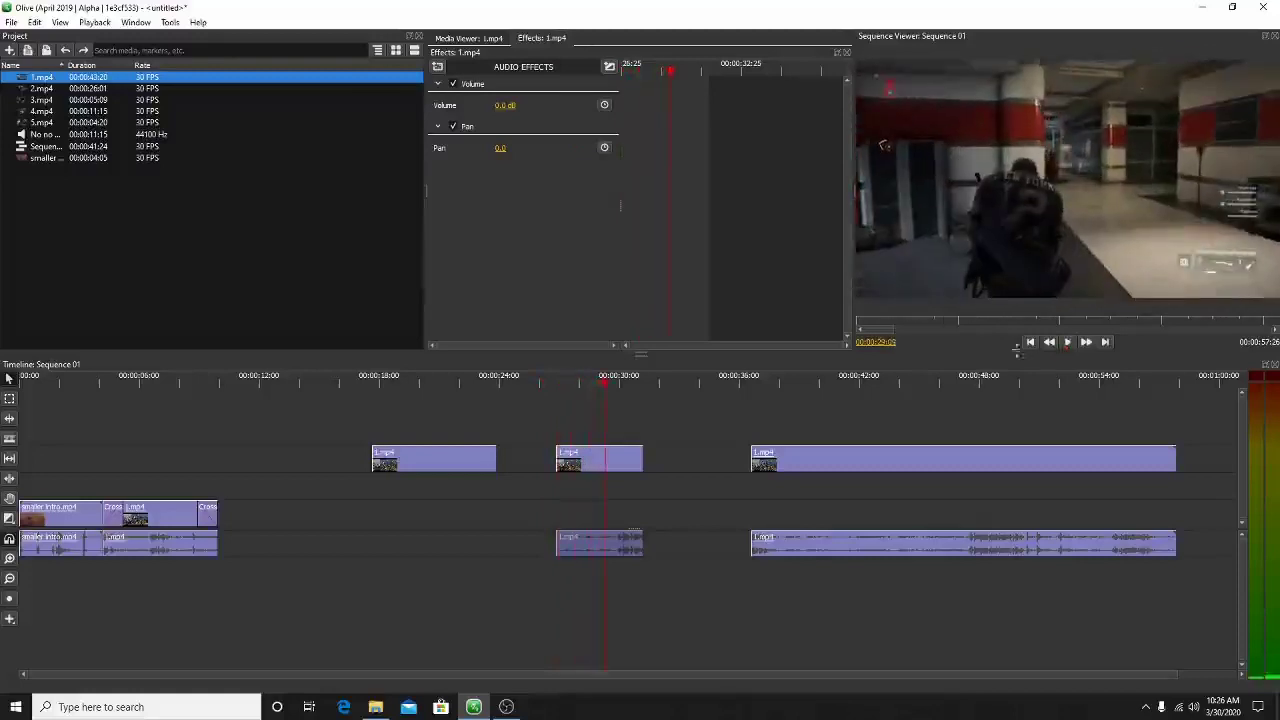
drag(590, 397, 557, 400)
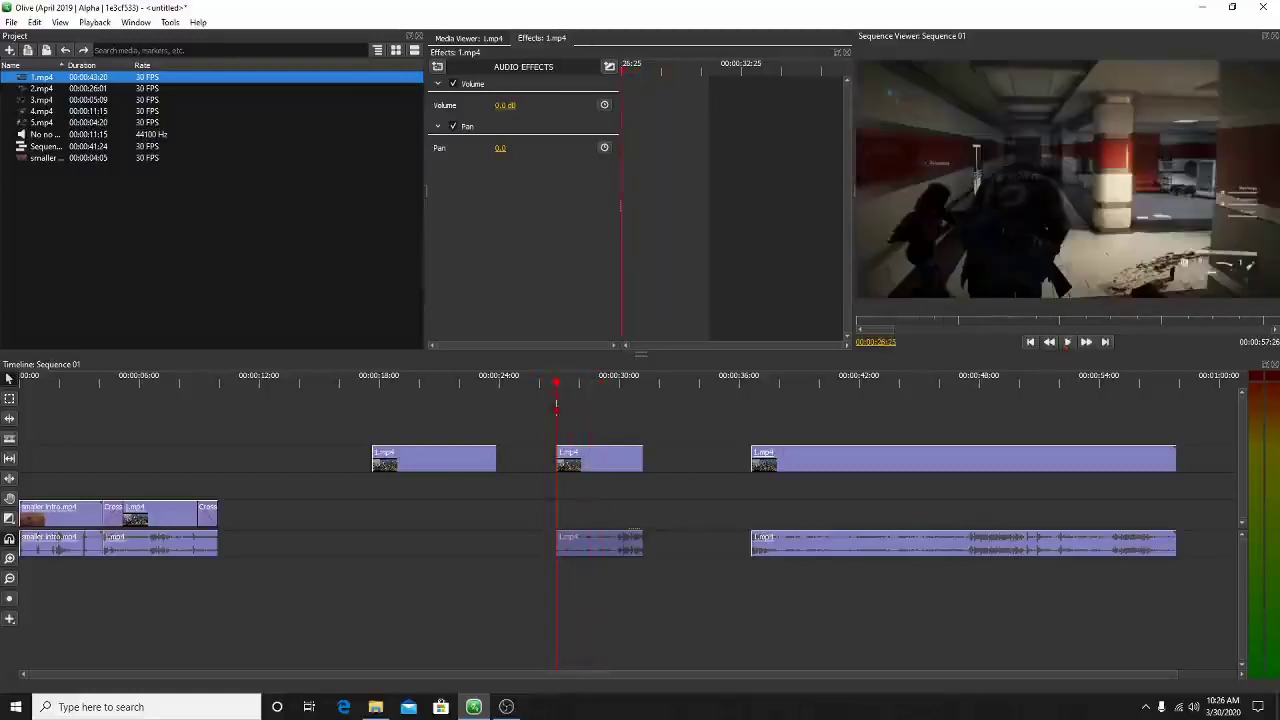
Set the short 1.mp4 piece's audio volume to -10.0 dB, play it to check the level, and clear the selection.
drag(502, 104, 492, 104)
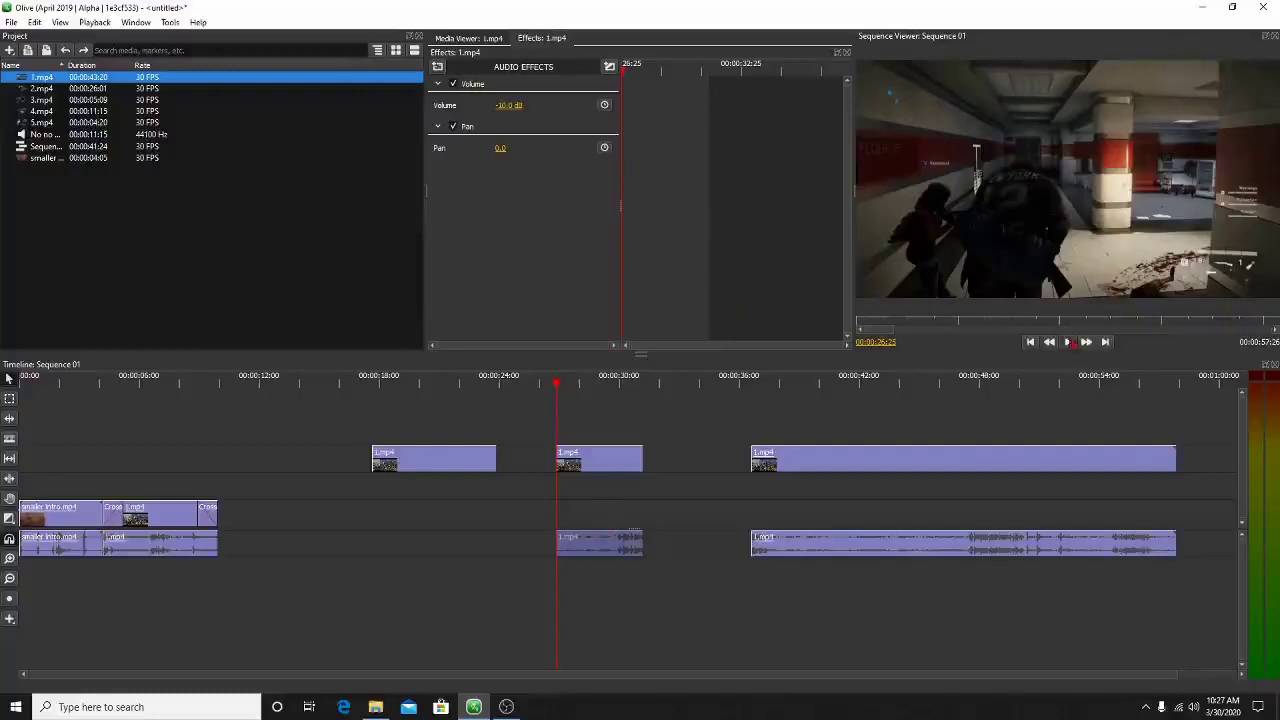
key(space)
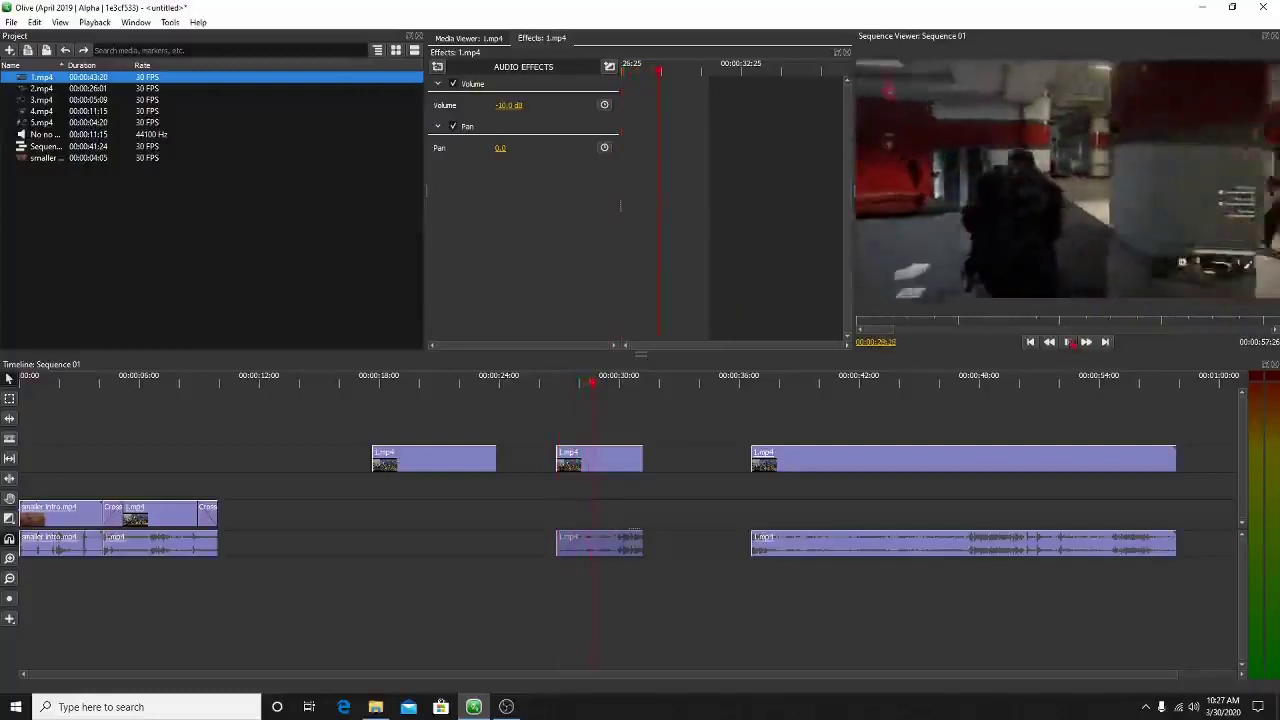
key(space)
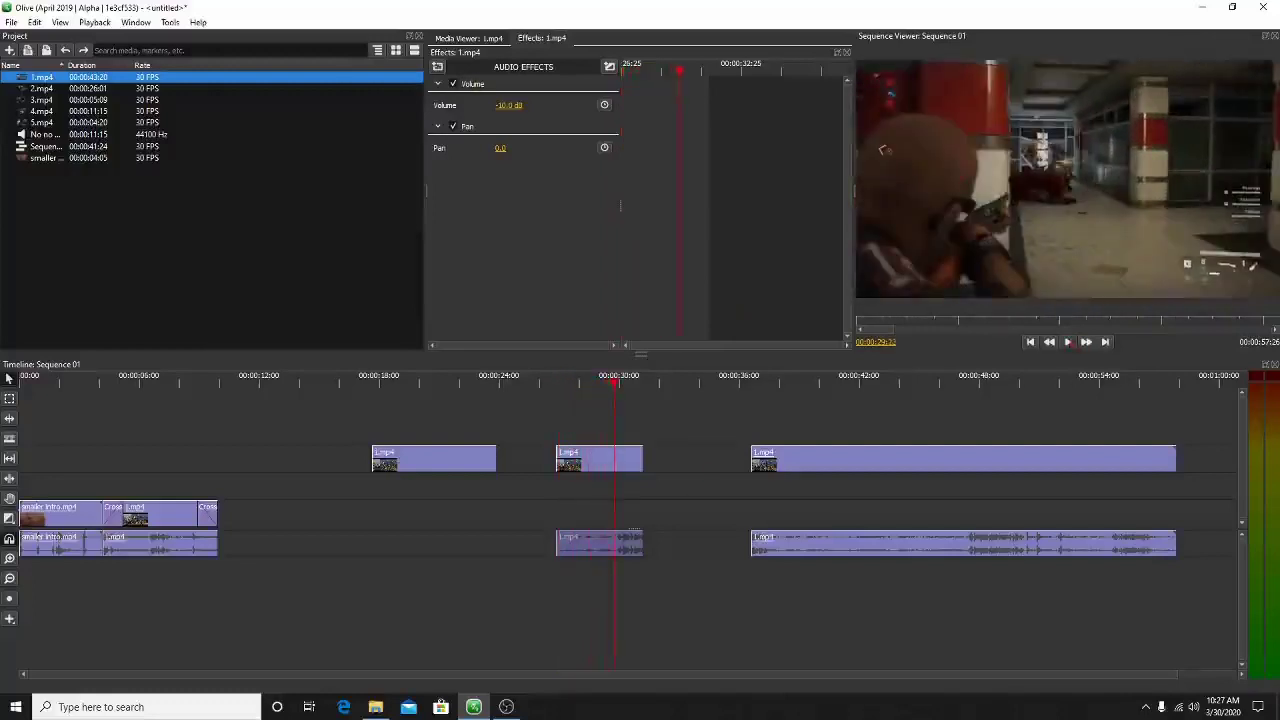
click(567, 403)
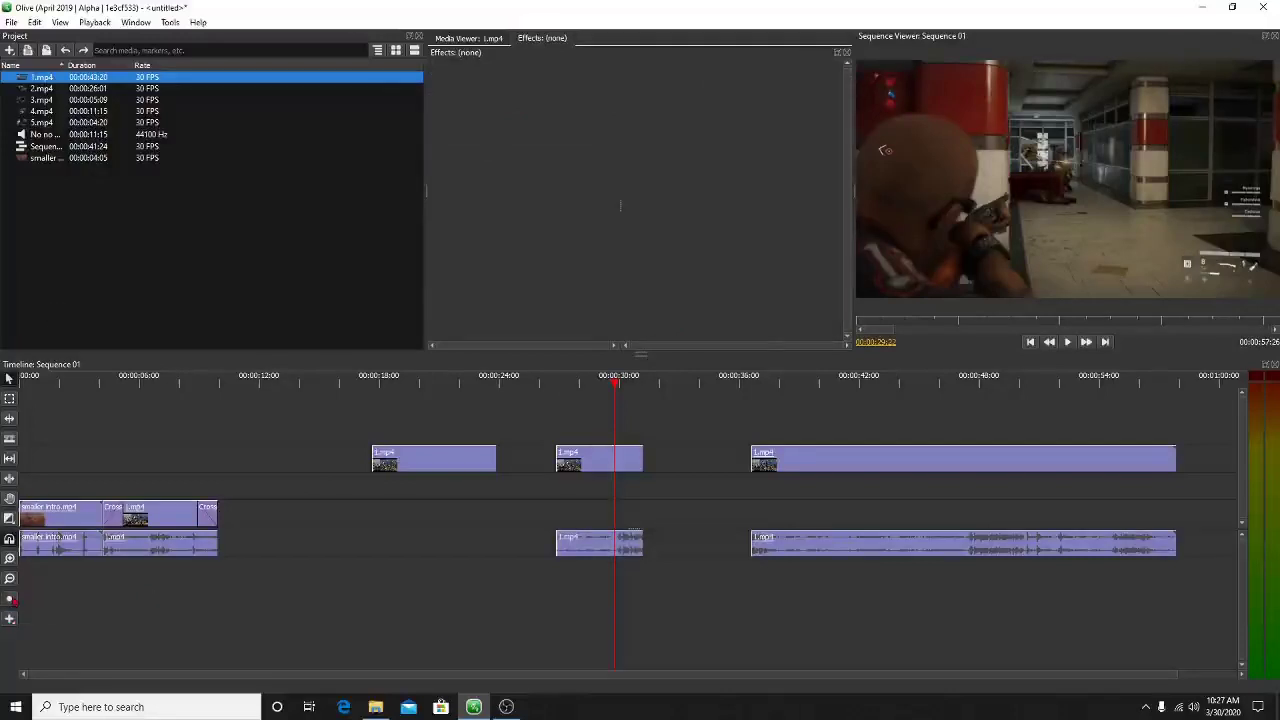
Save the project to the Desktop under the name save so that audio can be recorded in it.
click(9, 598)
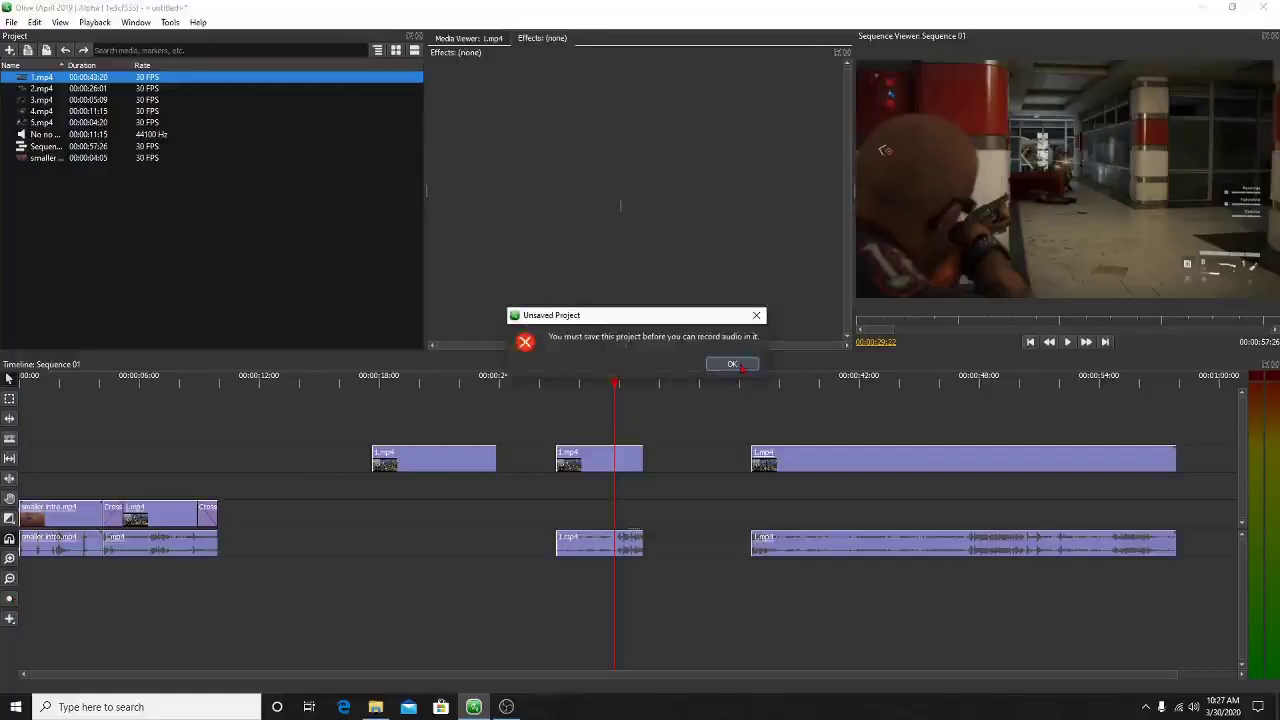
click(733, 364)
click(12, 23)
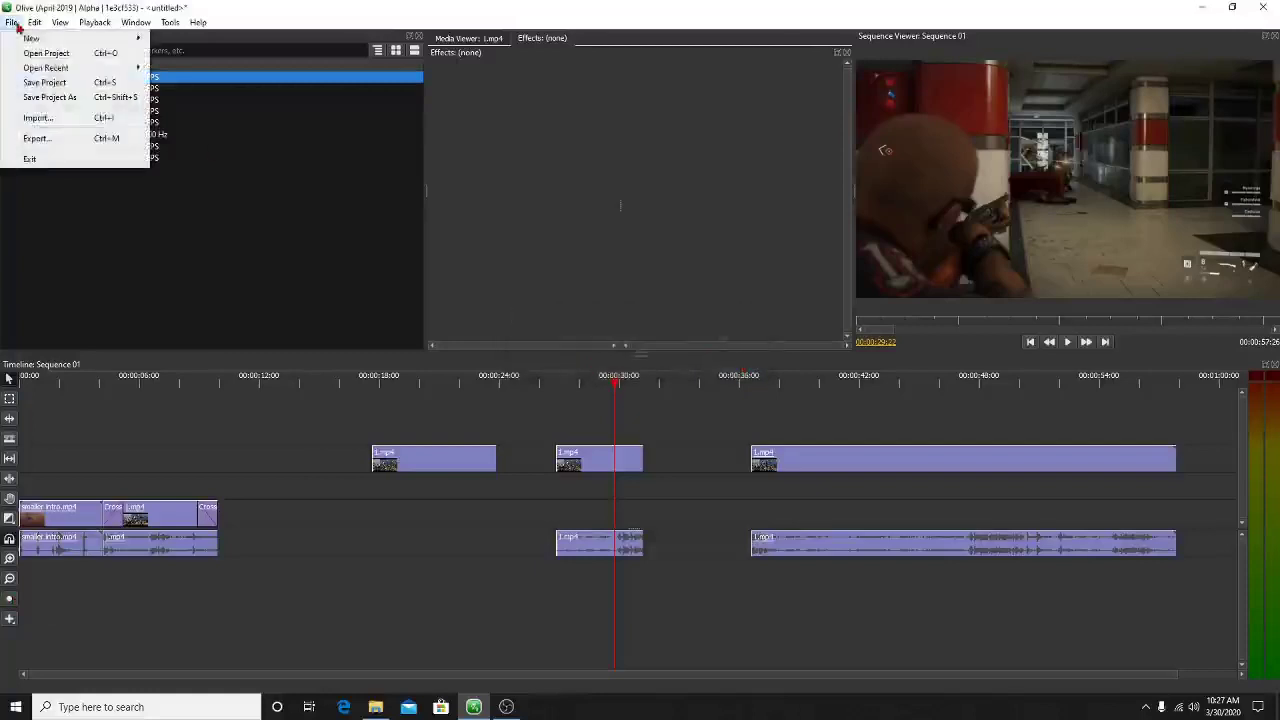
click(44, 85)
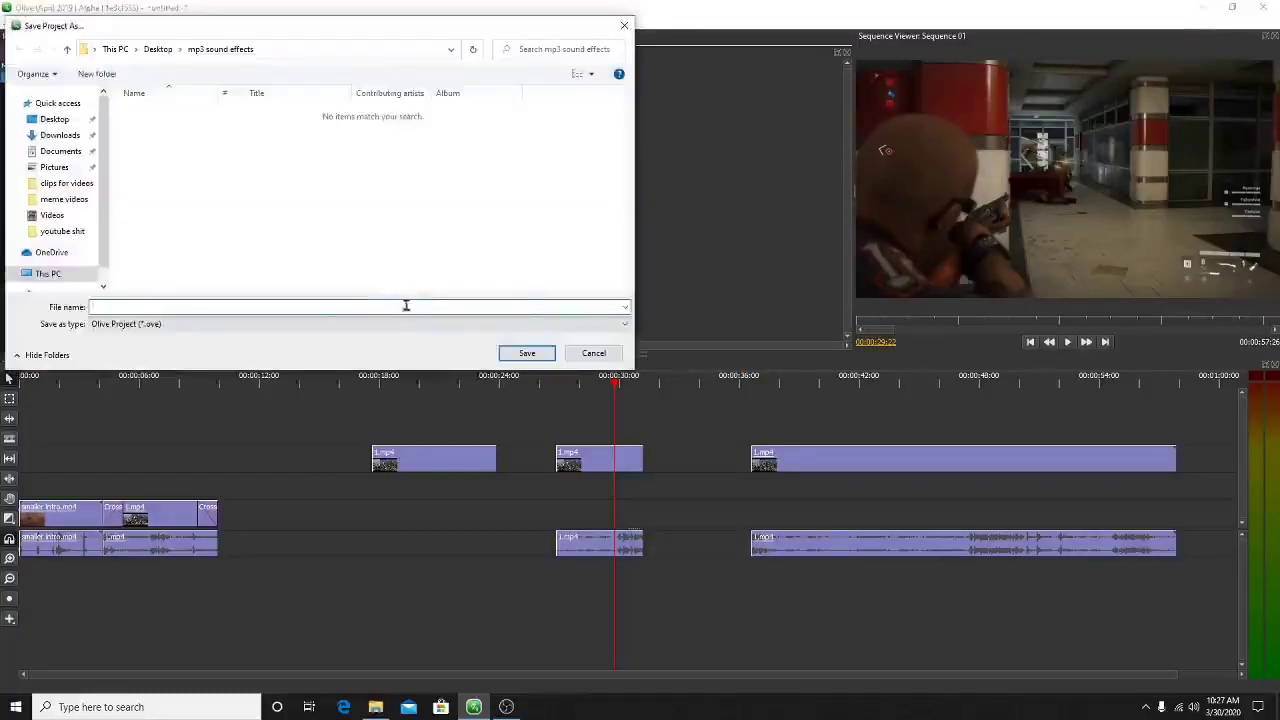
click(55, 121)
click(190, 308)
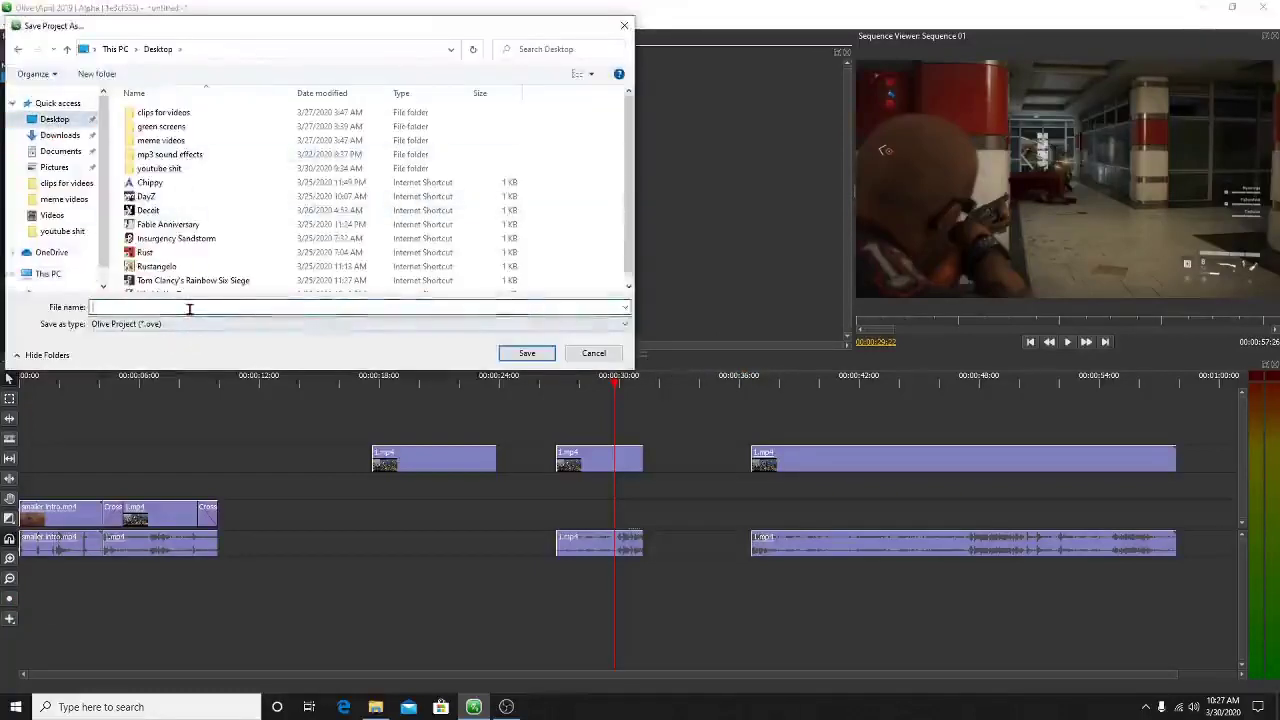
text(save)
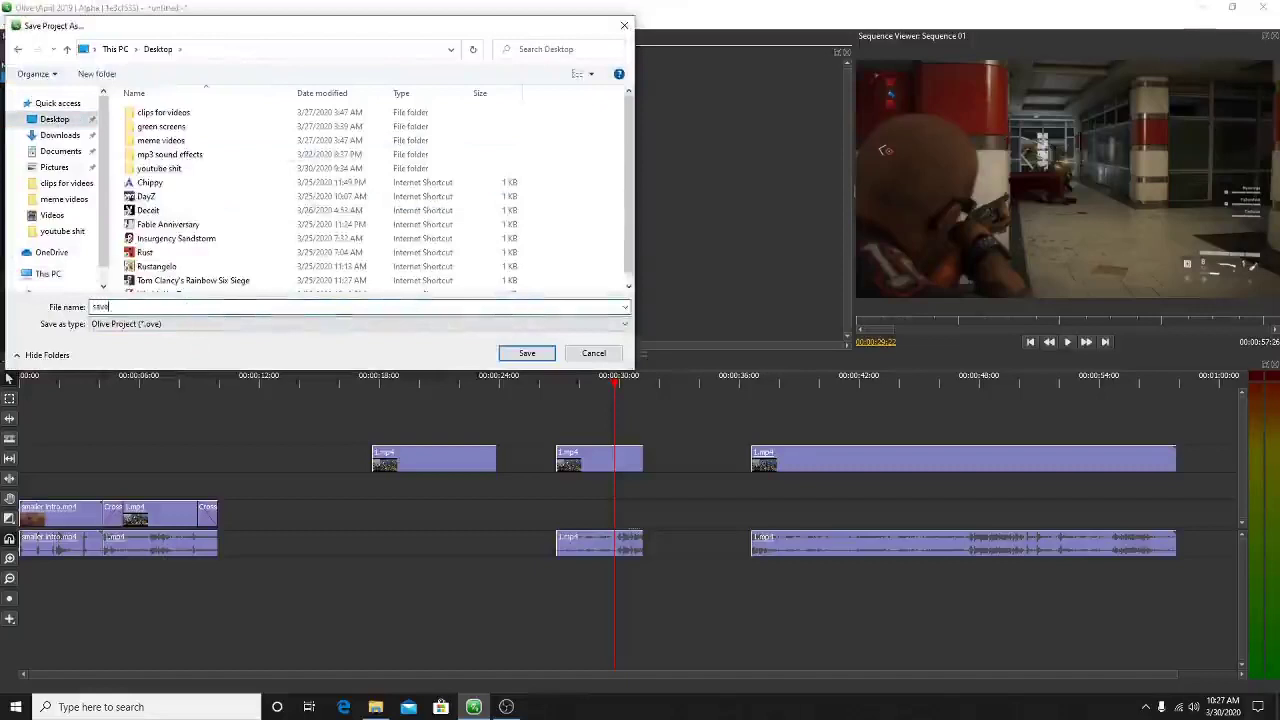
key(Return)
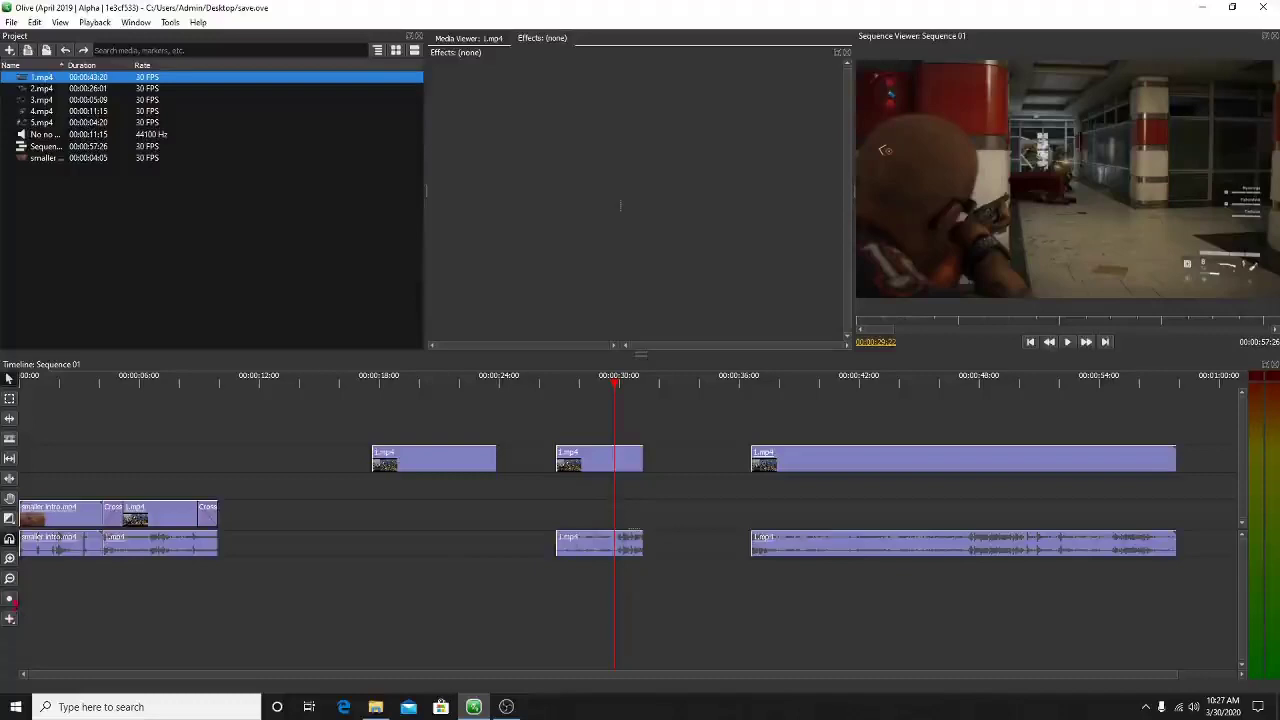
Record an audio clip on the first audio track in the gap from about 15 to 26 seconds, stopping after about three seconds.
click(10, 599)
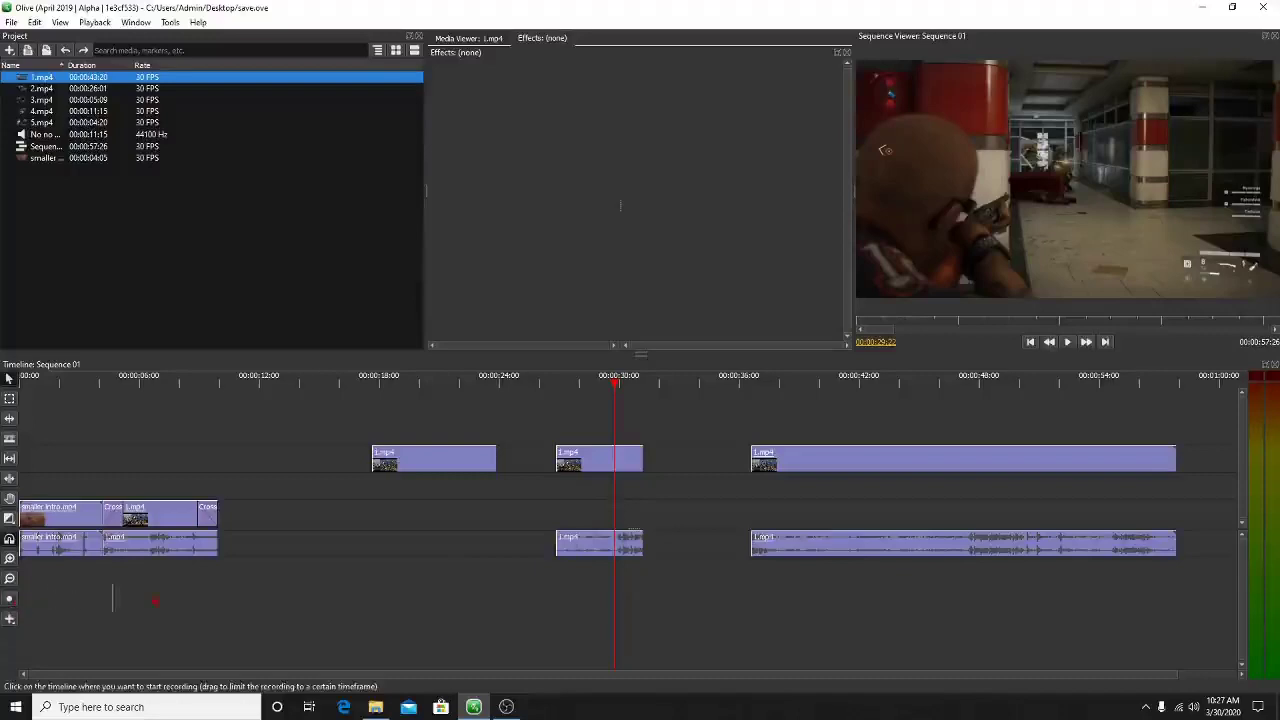
right_click(587, 514)
click(557, 516)
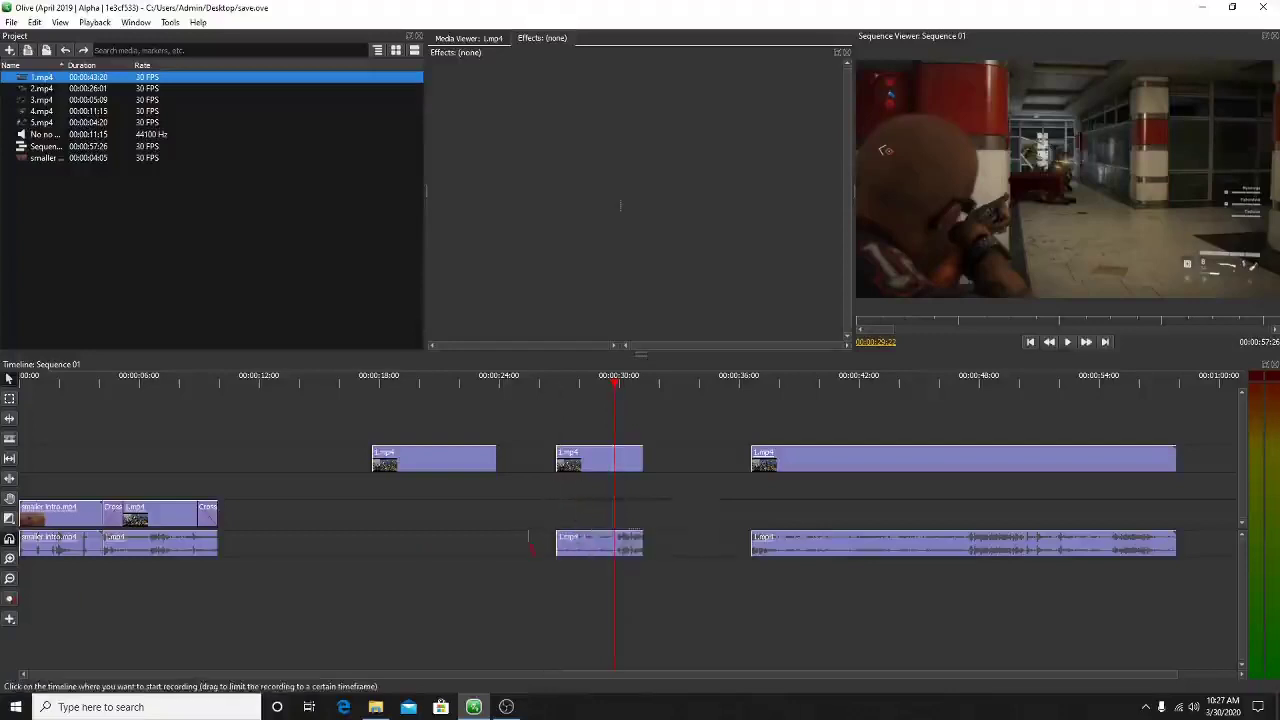
drag(543, 545, 330, 551)
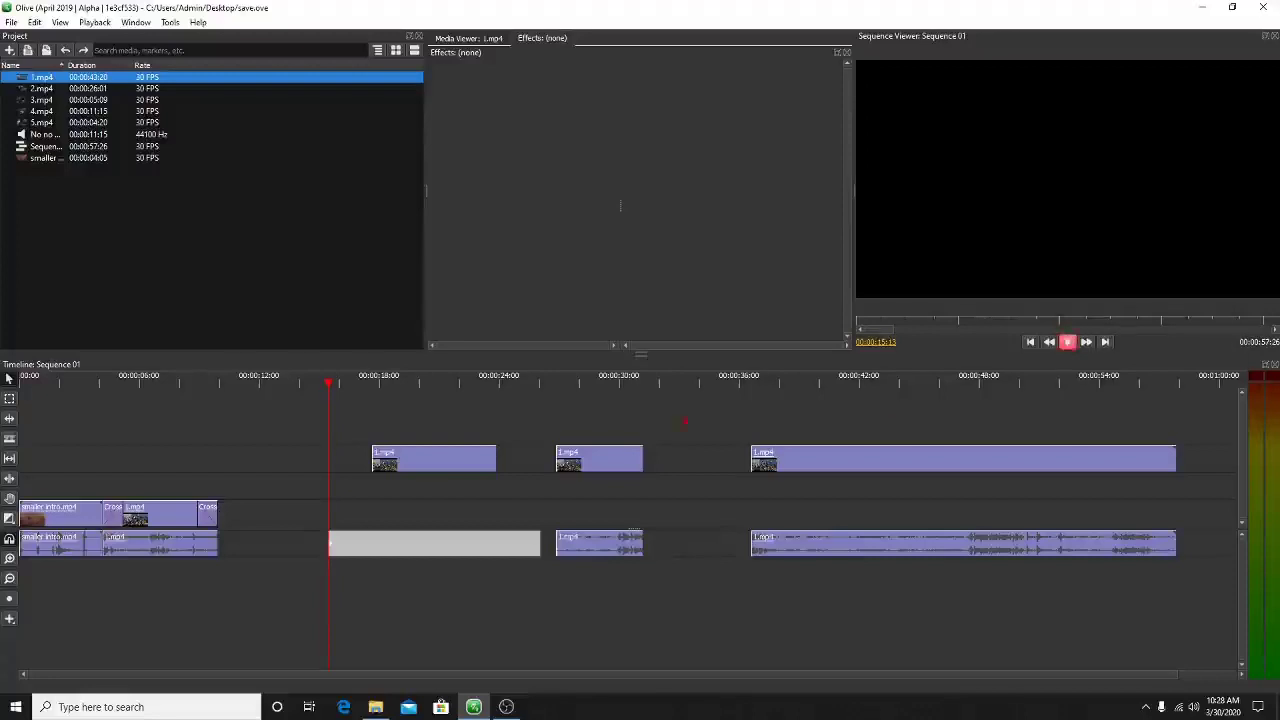
click(1070, 343)
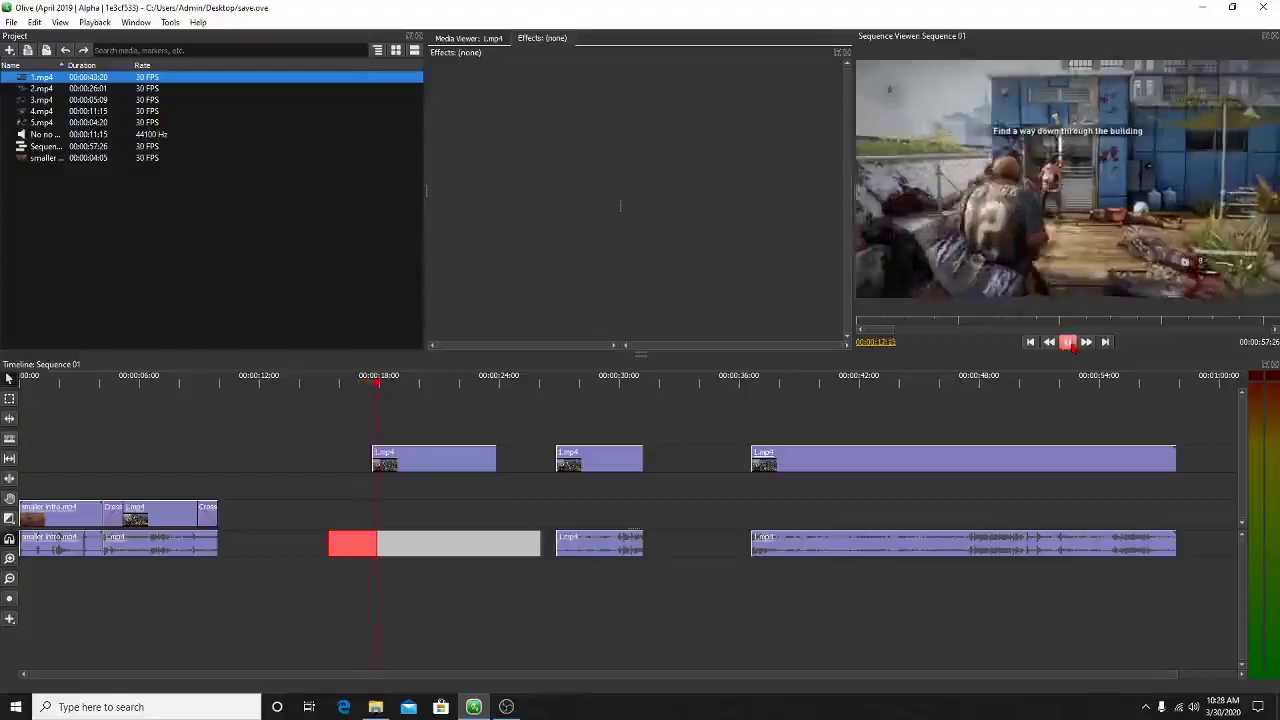
click(1068, 342)
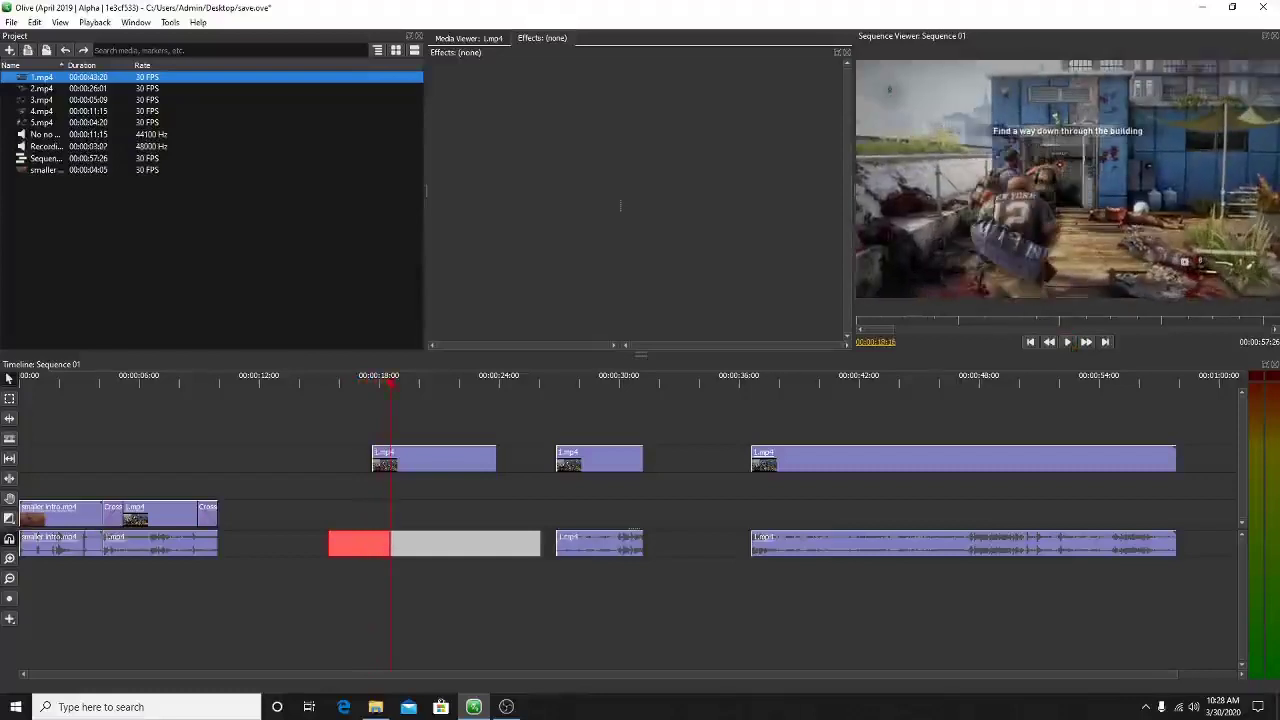
Align the recording with the start of the first upper-track 1.mp4 clip and play both from there.
drag(390, 383, 328, 402)
drag(361, 546, 414, 546)
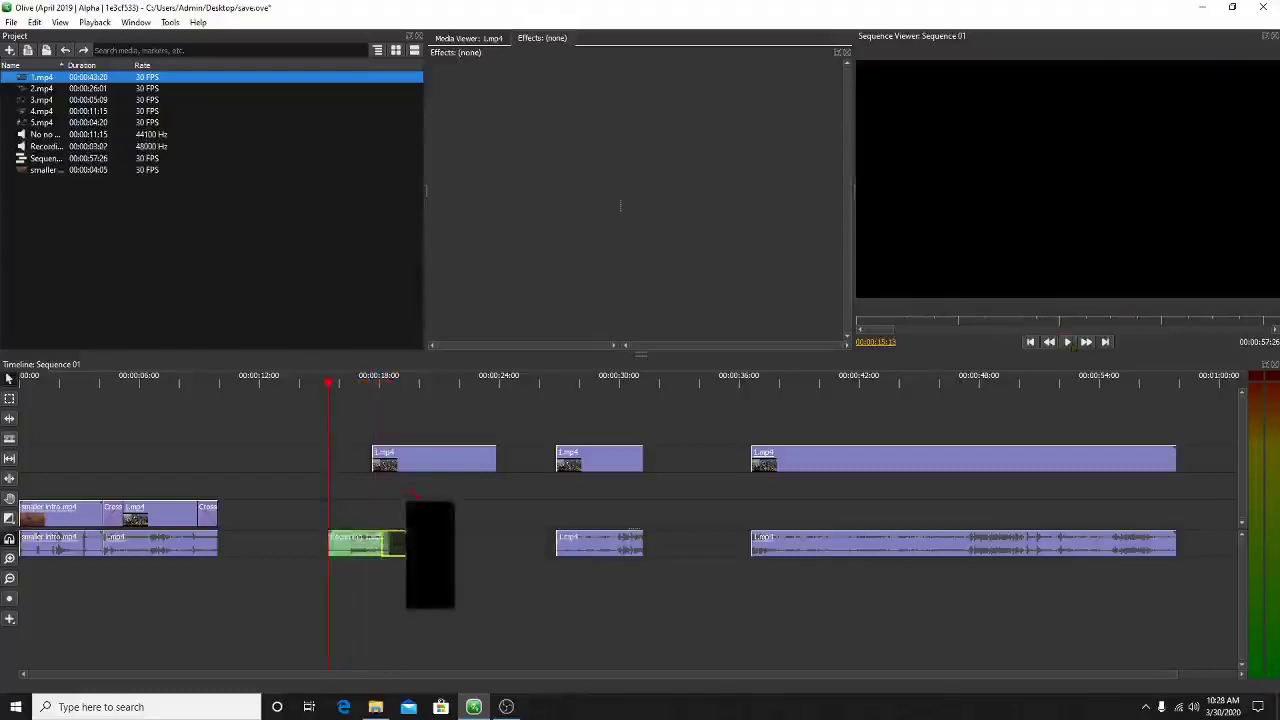
mouse_move(410, 494)
mouse_down()
mouse_move(382, 488)
mouse_move(398, 488)
mouse_up()
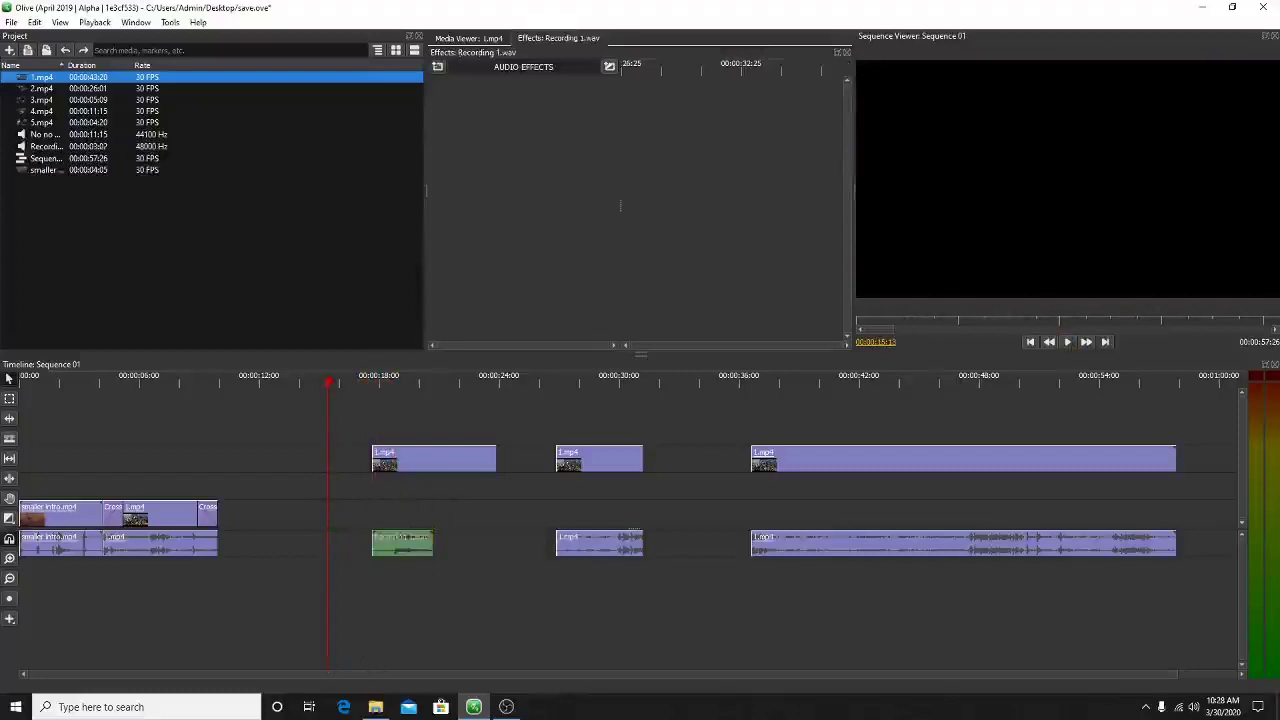
drag(354, 389, 373, 389)
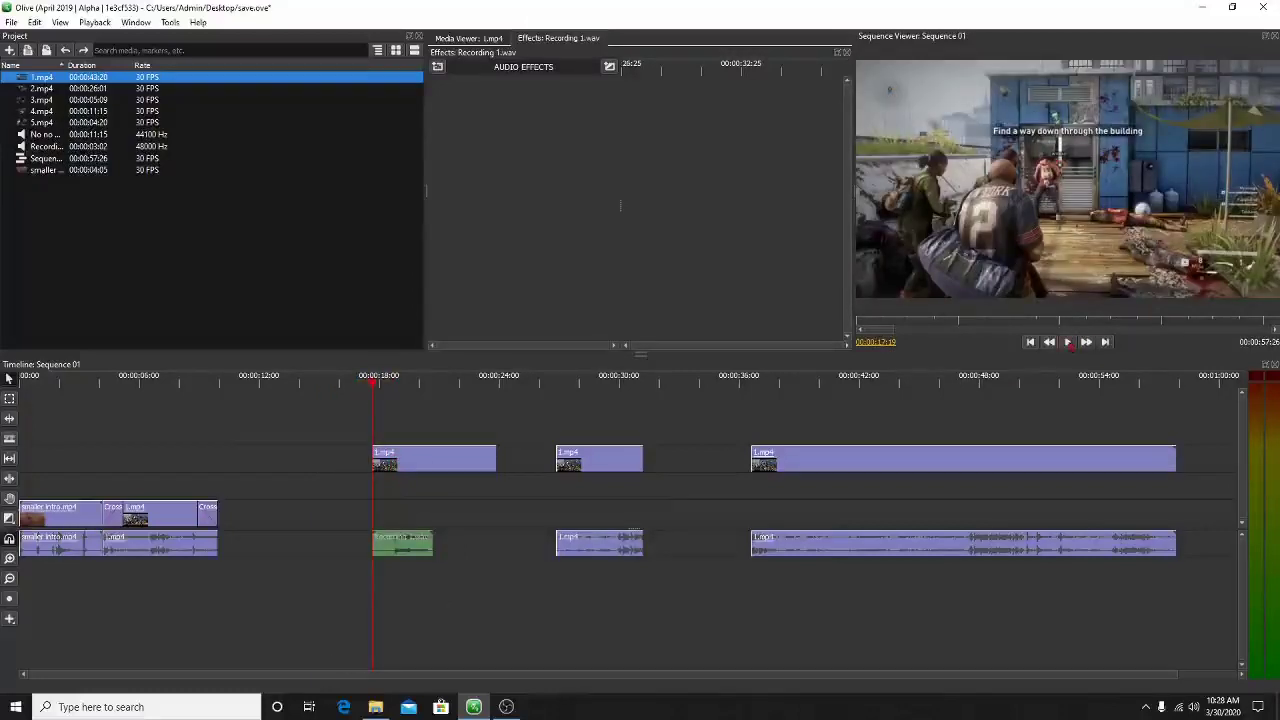
click(1068, 342)
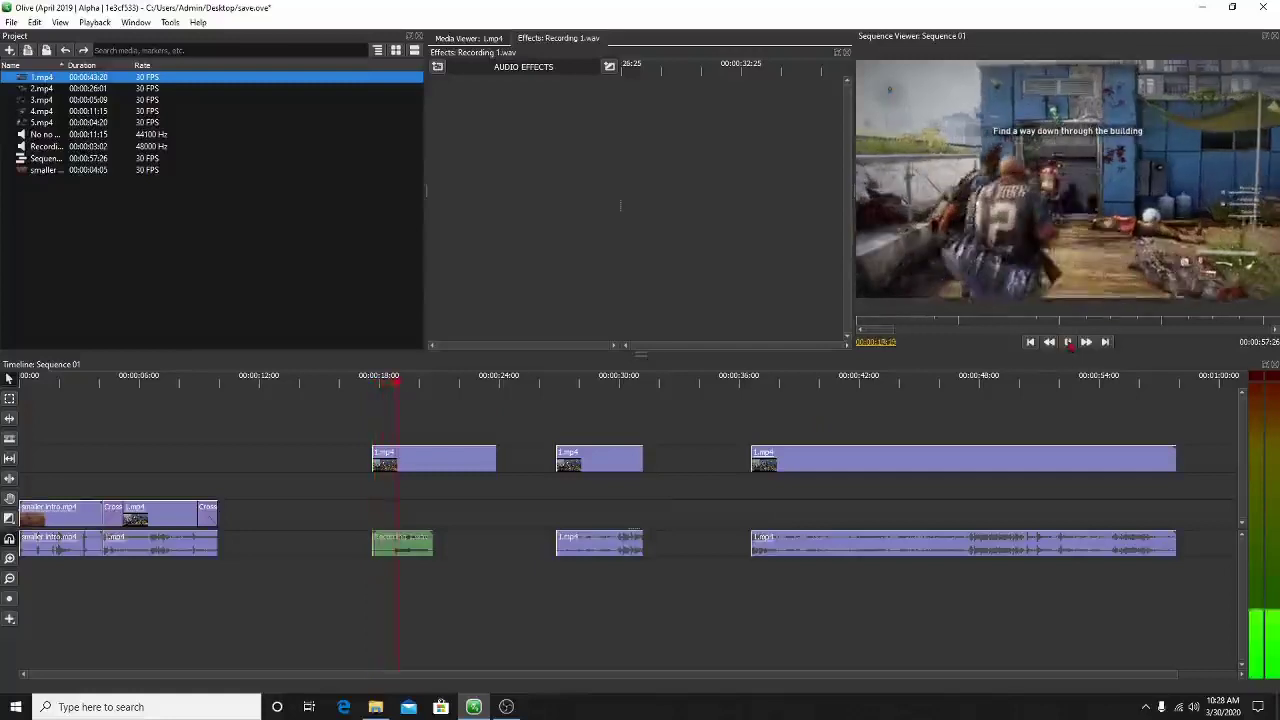
click(1068, 342)
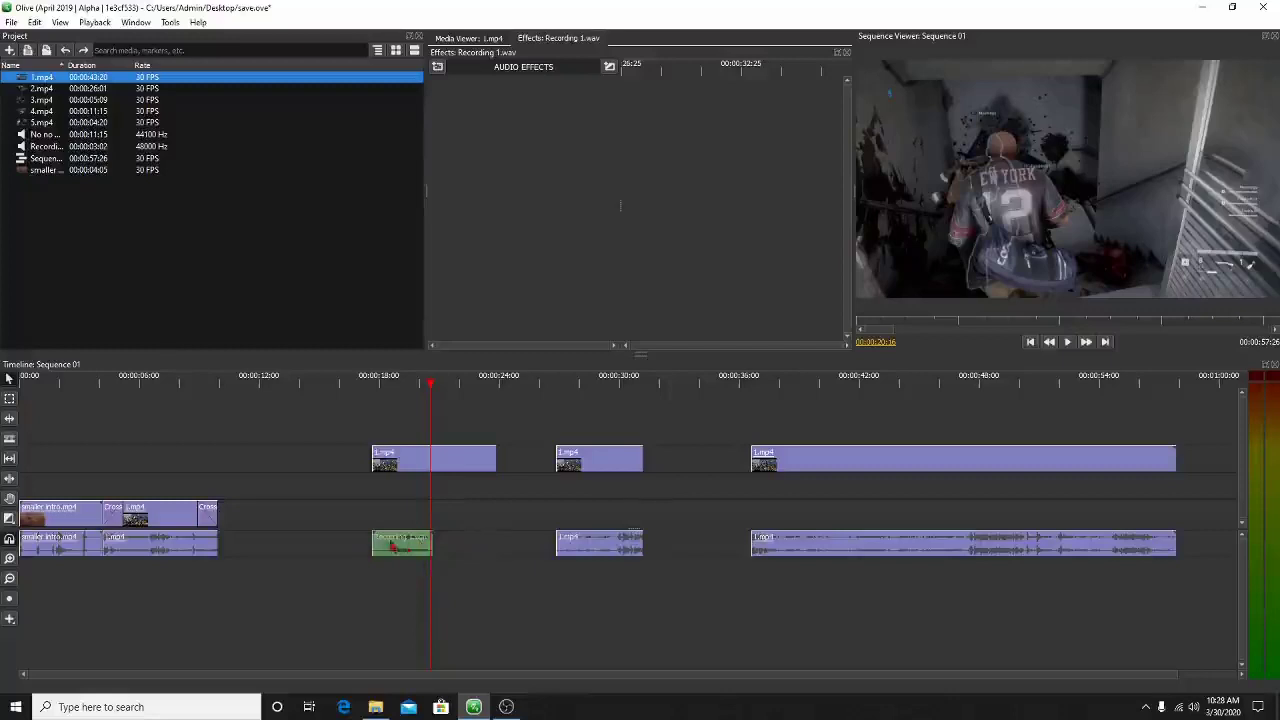
Delete the recording and the two shorter upper-track 1.mp4 pieces, and move the long 1.mp4 clip directly behind the first sequence clips.
right_click(372, 550)
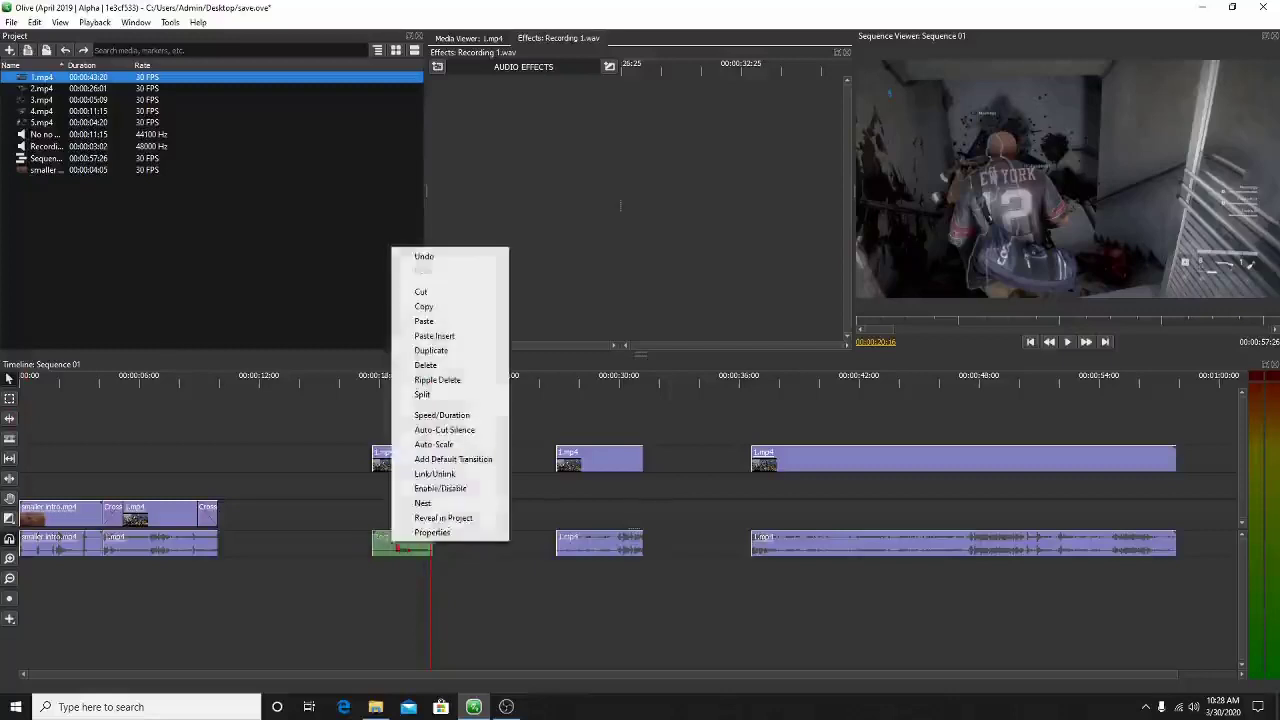
click(336, 429)
drag(298, 435, 620, 617)
right_click(608, 466)
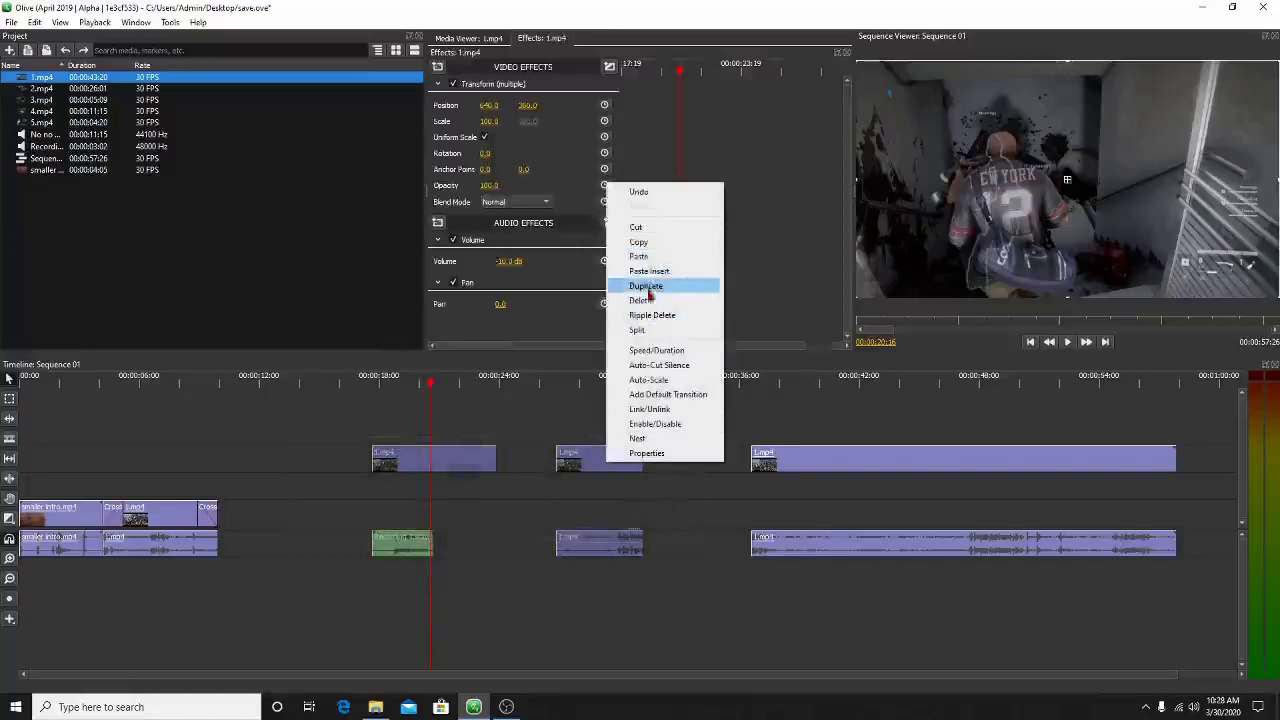
click(642, 300)
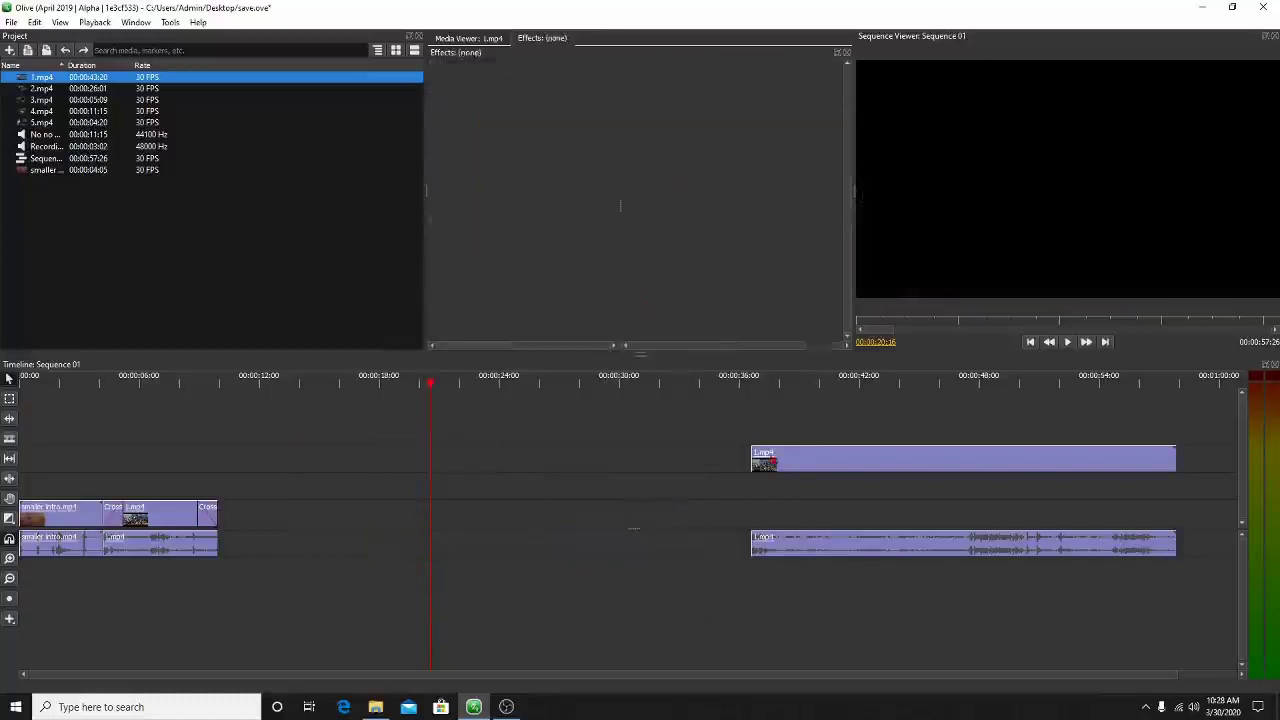
drag(795, 455, 258, 510)
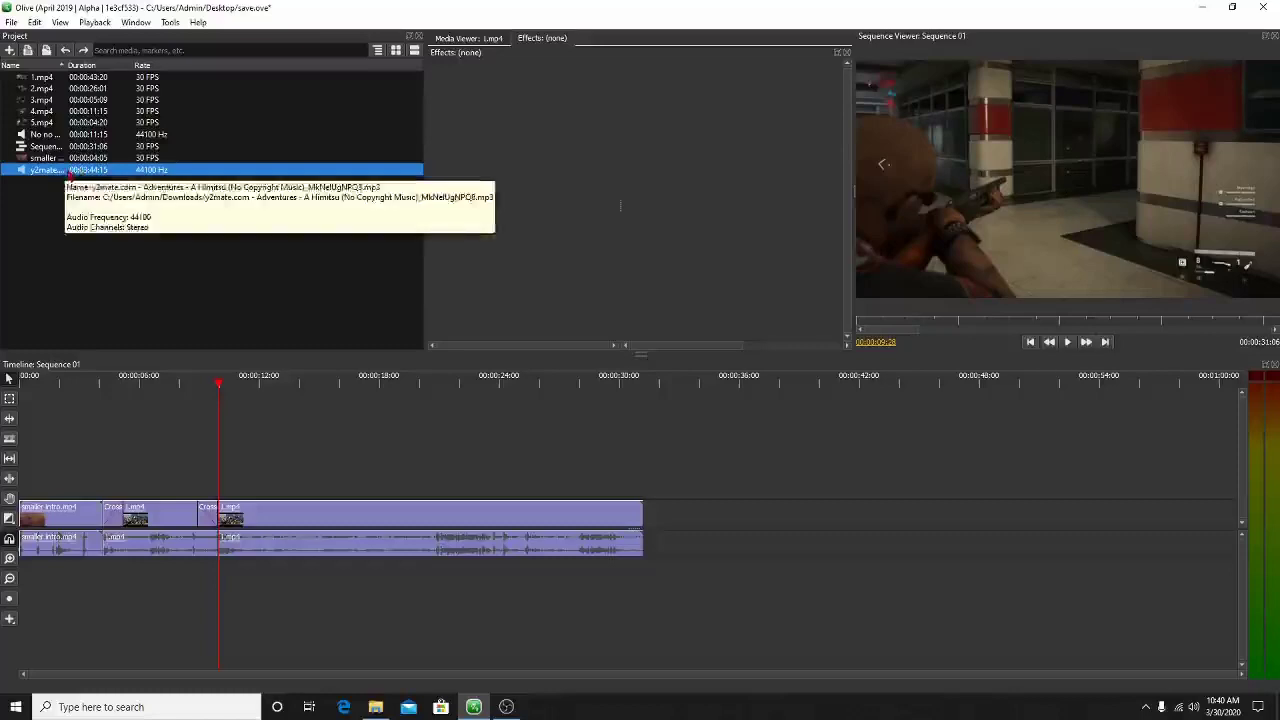
Add the Adventures music on a second audio track from the last clip's start, split it at the video's end, and delete the excess.
drag(70, 171, 254, 580)
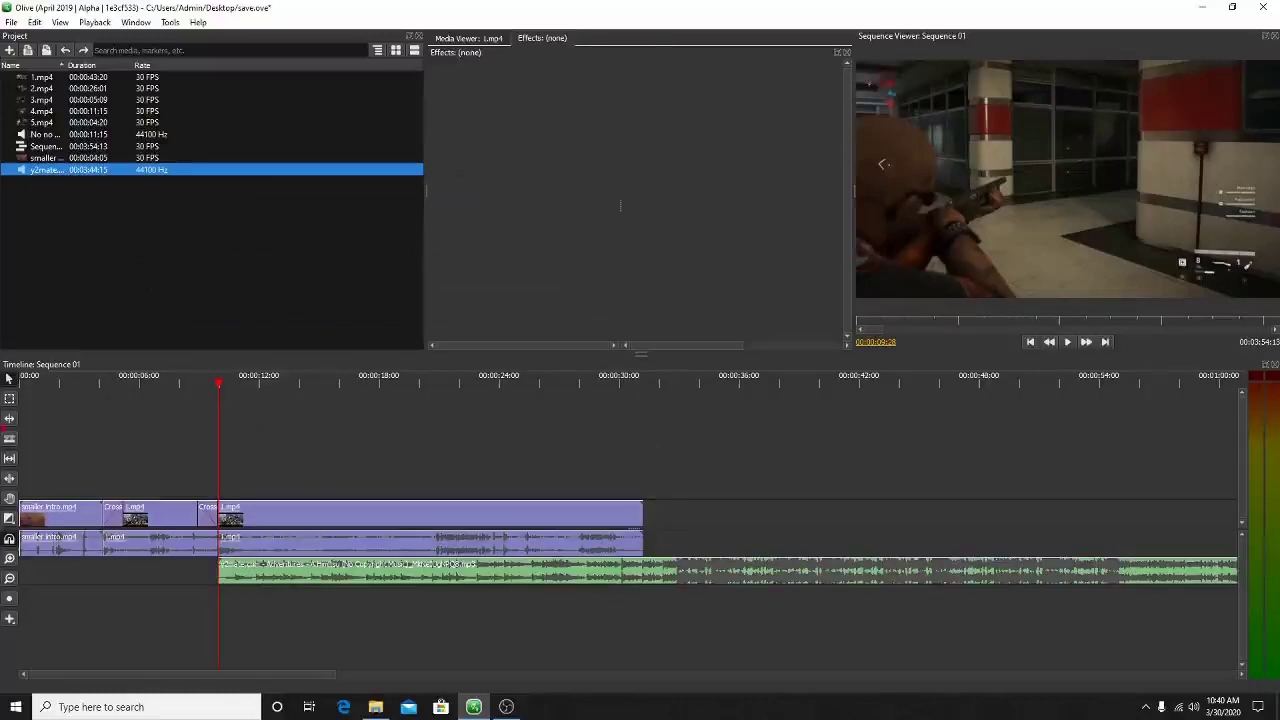
click(9, 438)
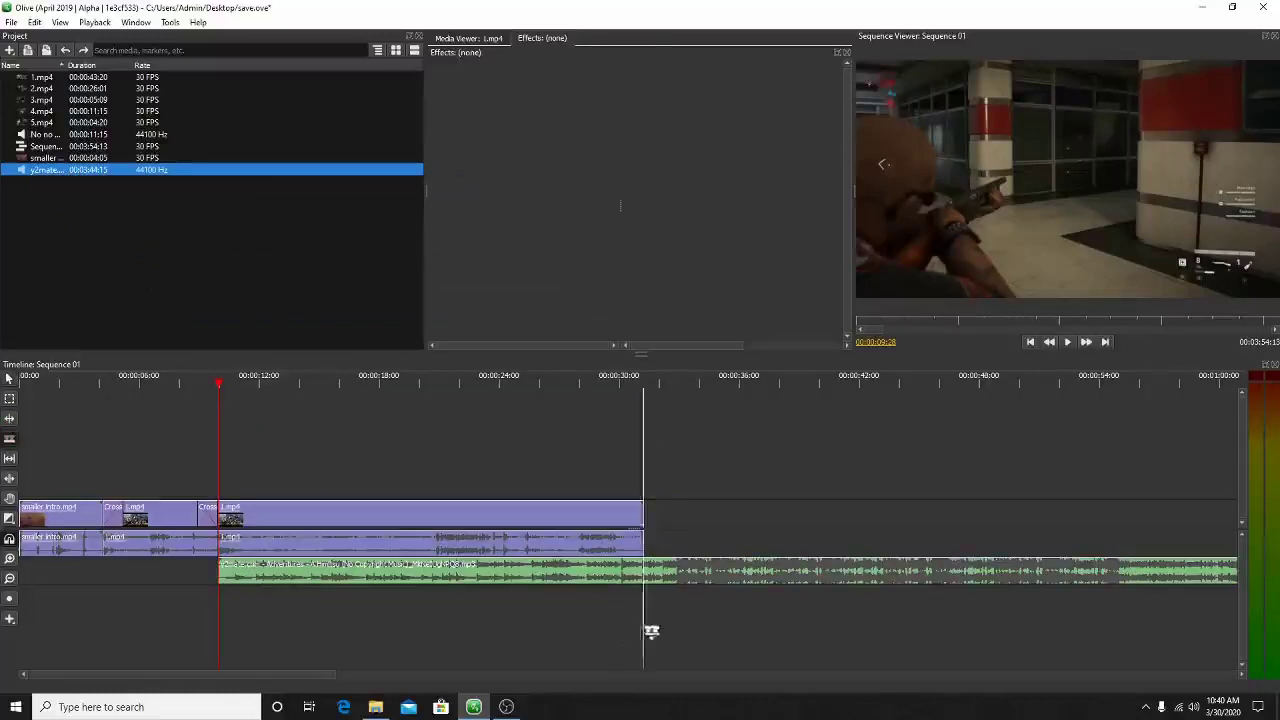
click(645, 566)
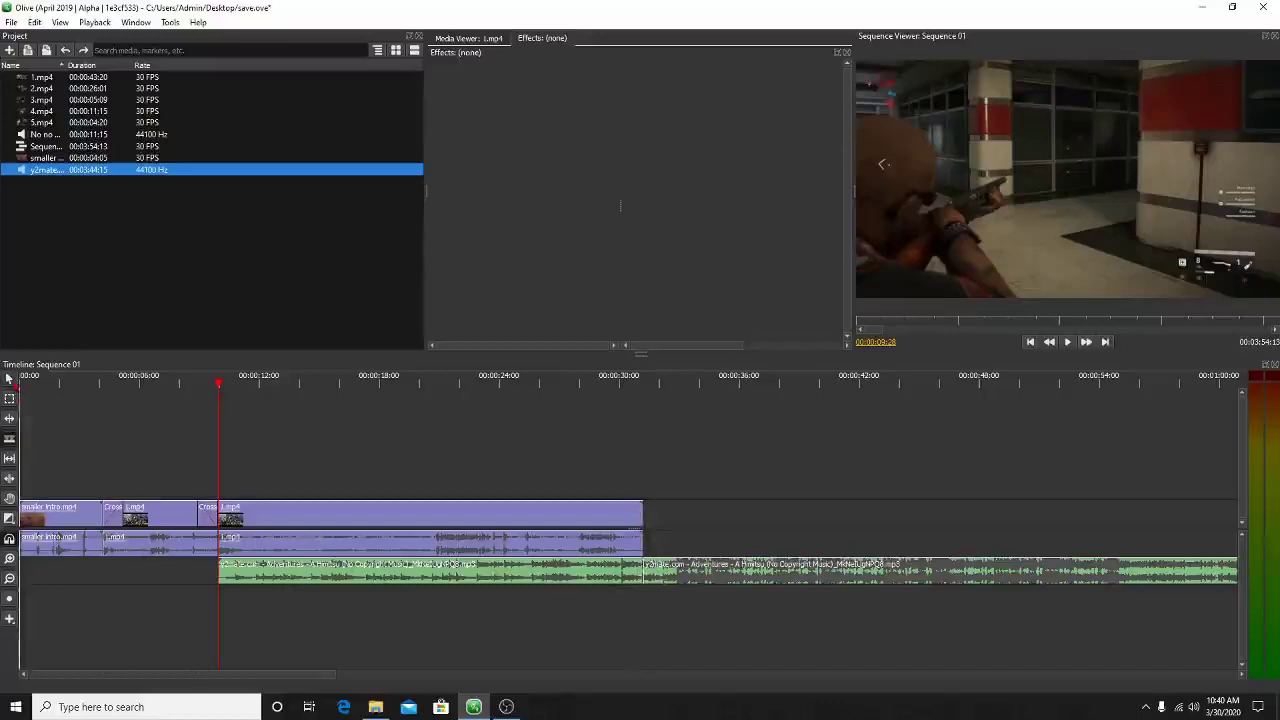
click(9, 379)
right_click(772, 564)
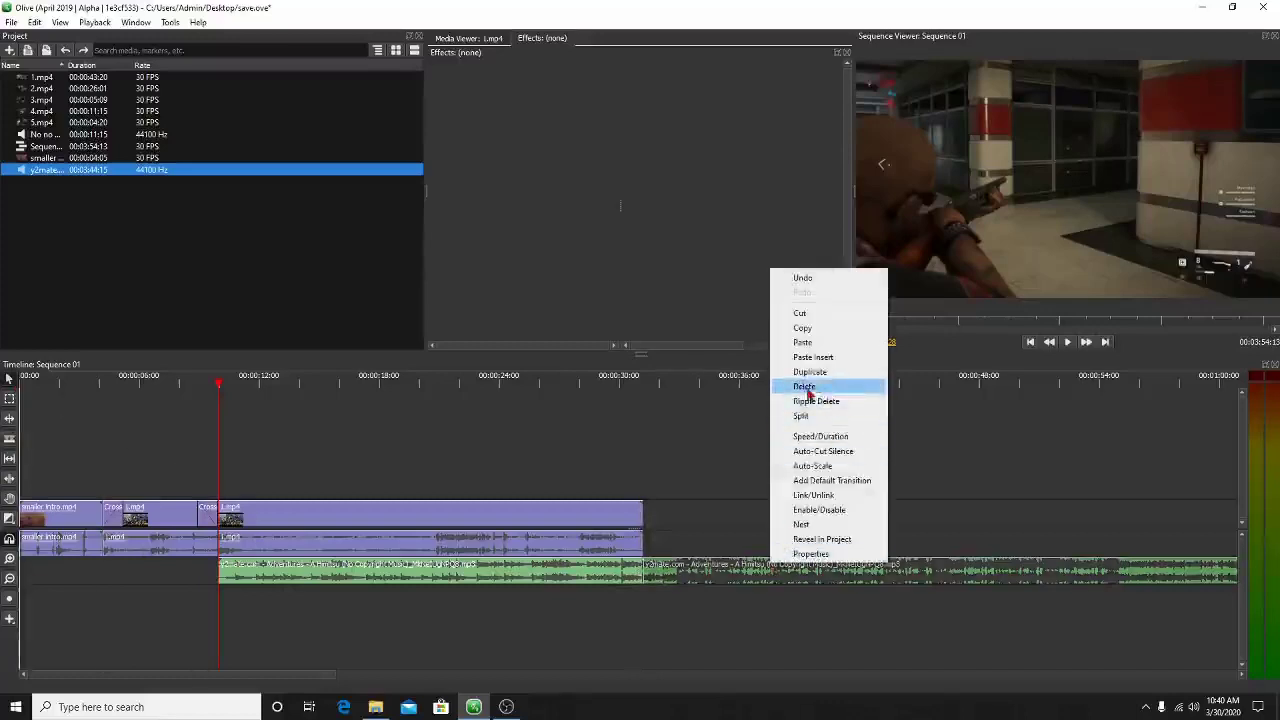
click(805, 387)
Play the last clip with the music from its start and return the playhead to that point.
click(1067, 342)
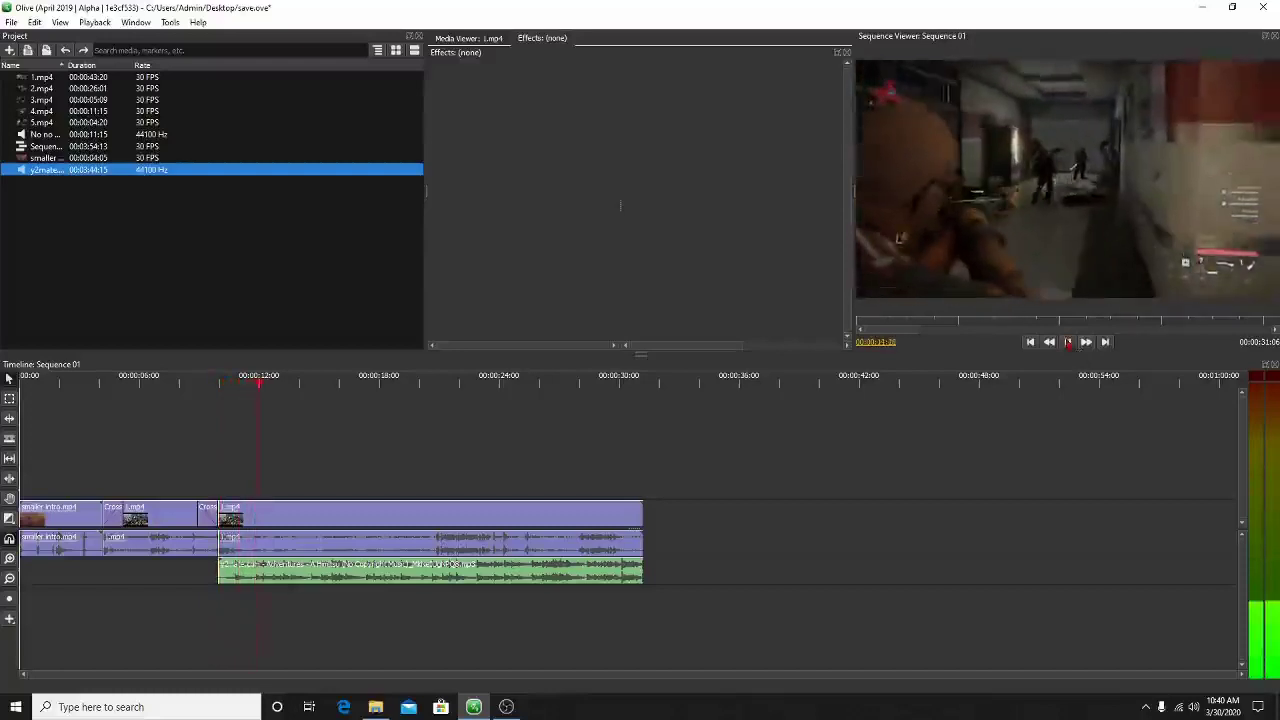
click(1067, 342)
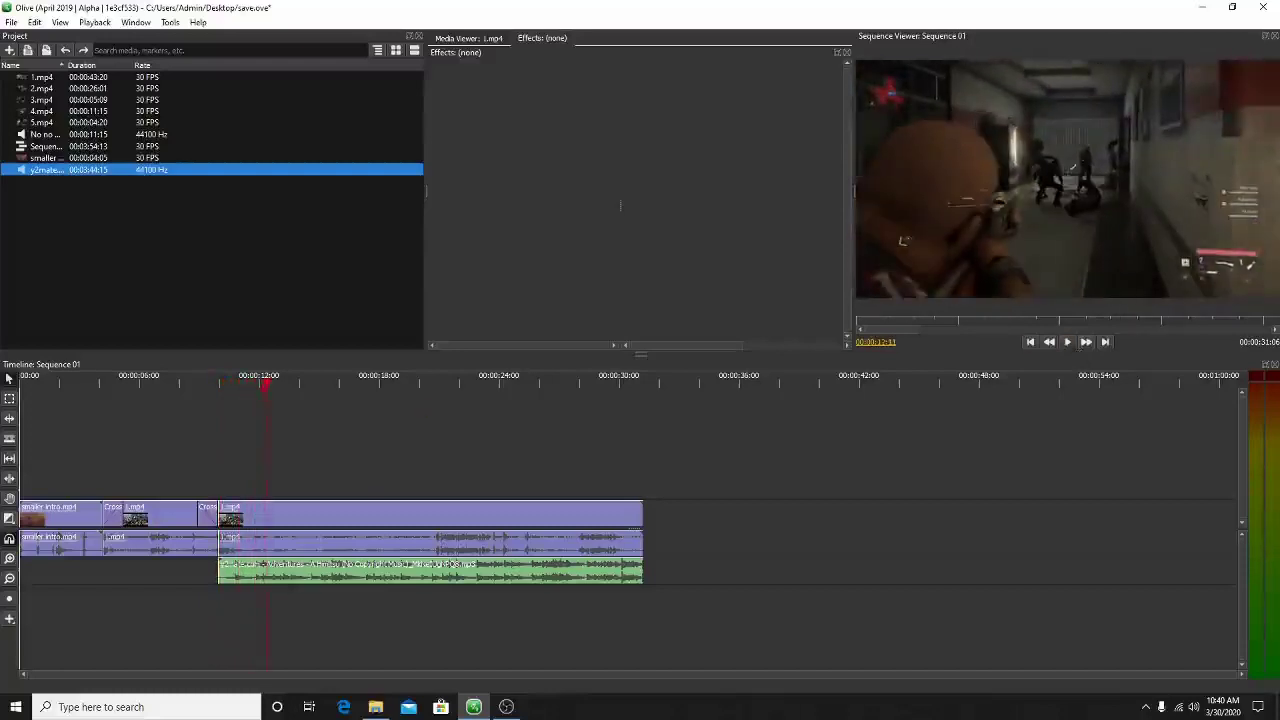
drag(266, 383, 218, 383)
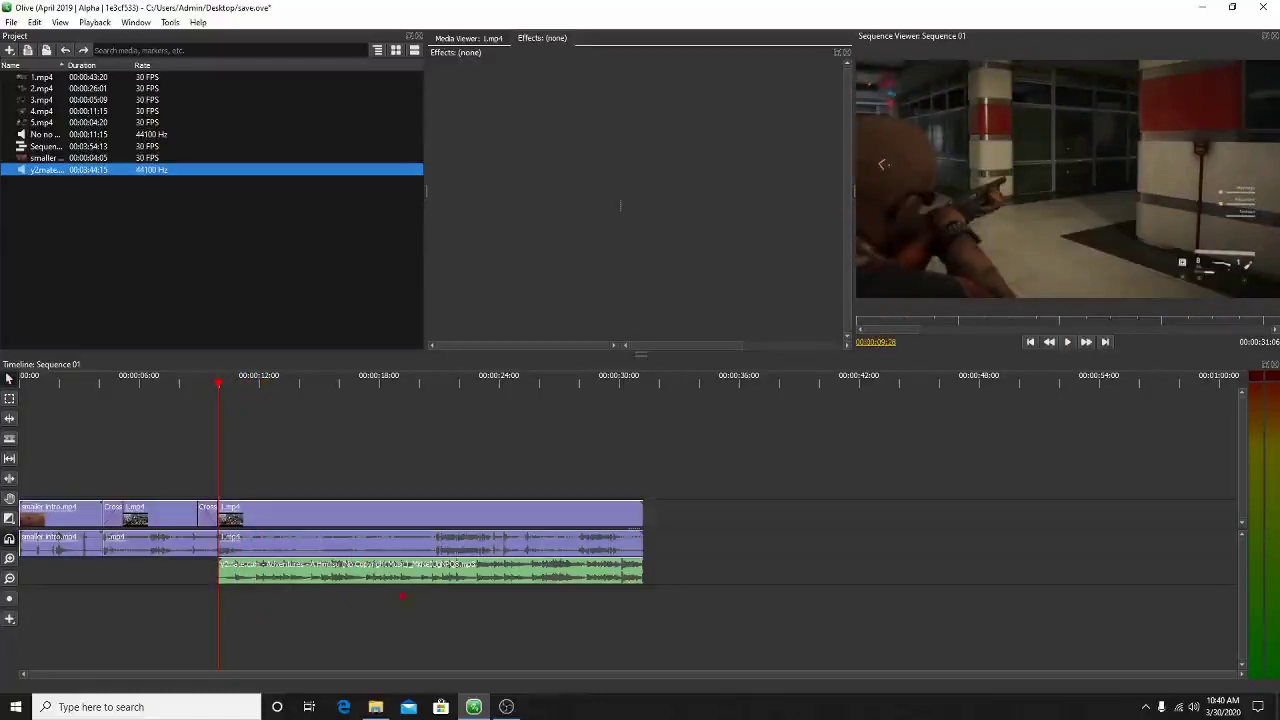
Lower the volume of the Adventures music clip and play the section again to check the balance.
click(423, 577)
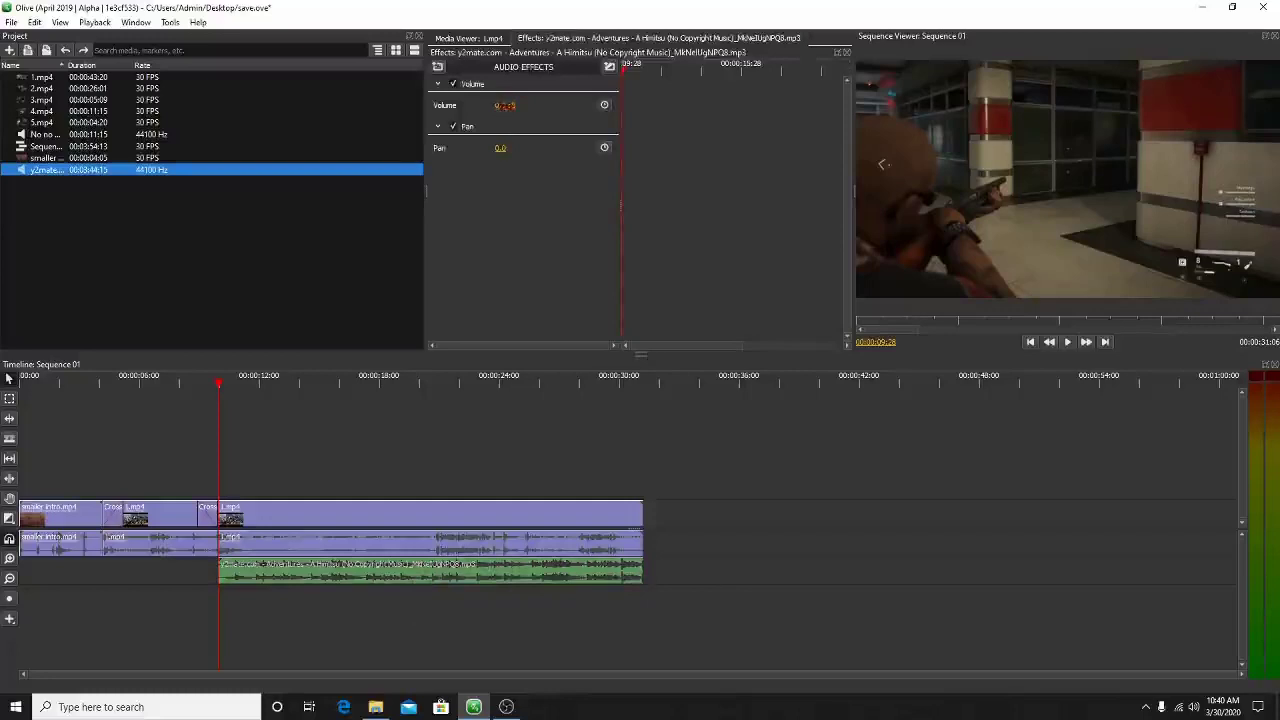
drag(506, 106, 495, 106)
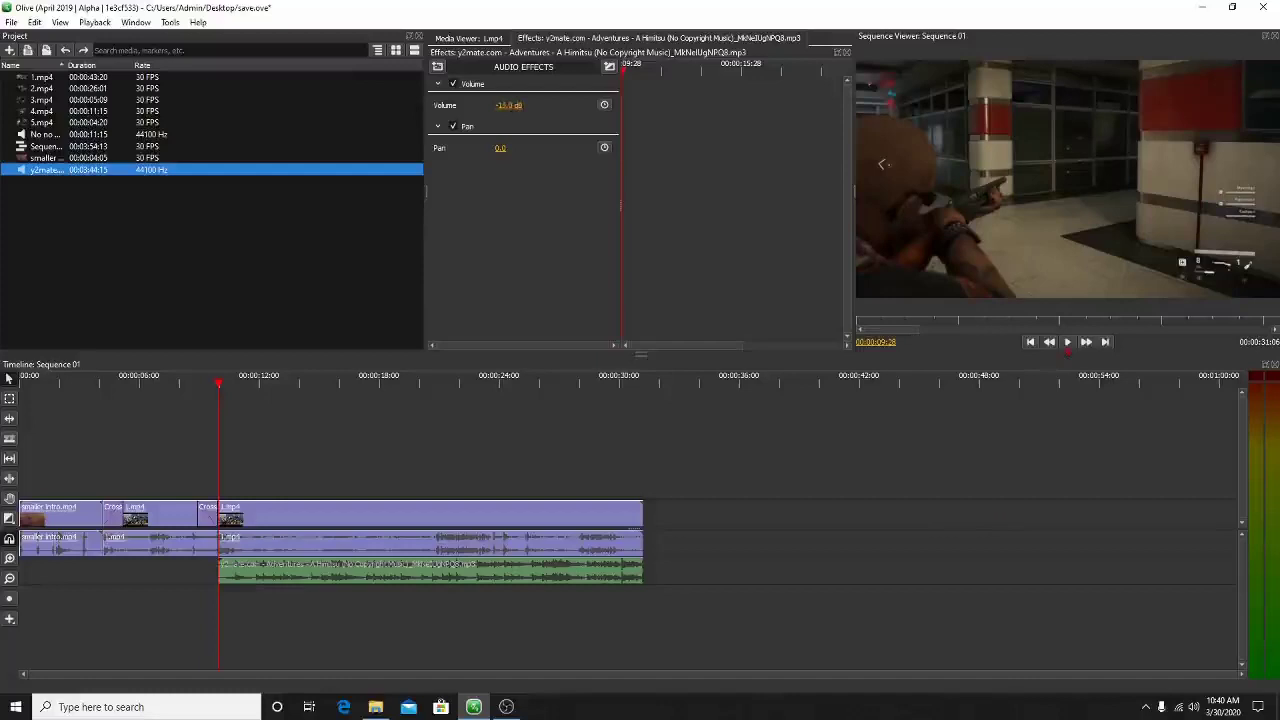
click(1067, 345)
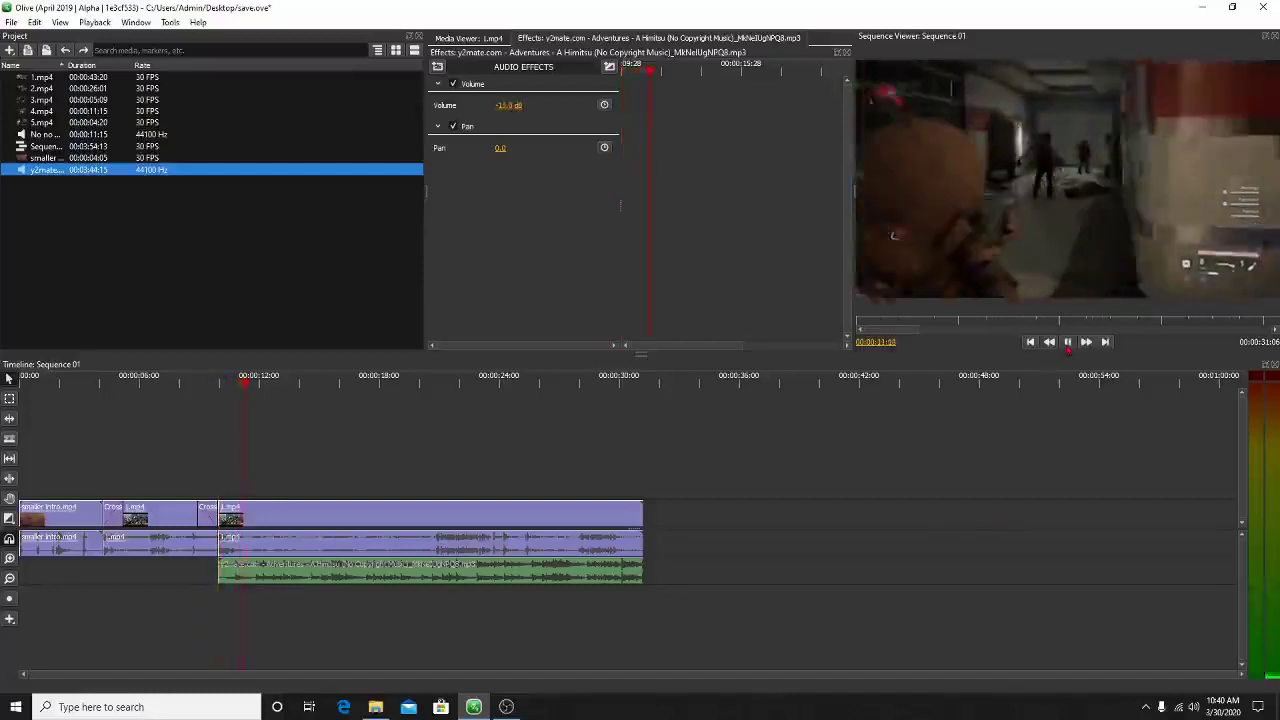
click(1067, 343)
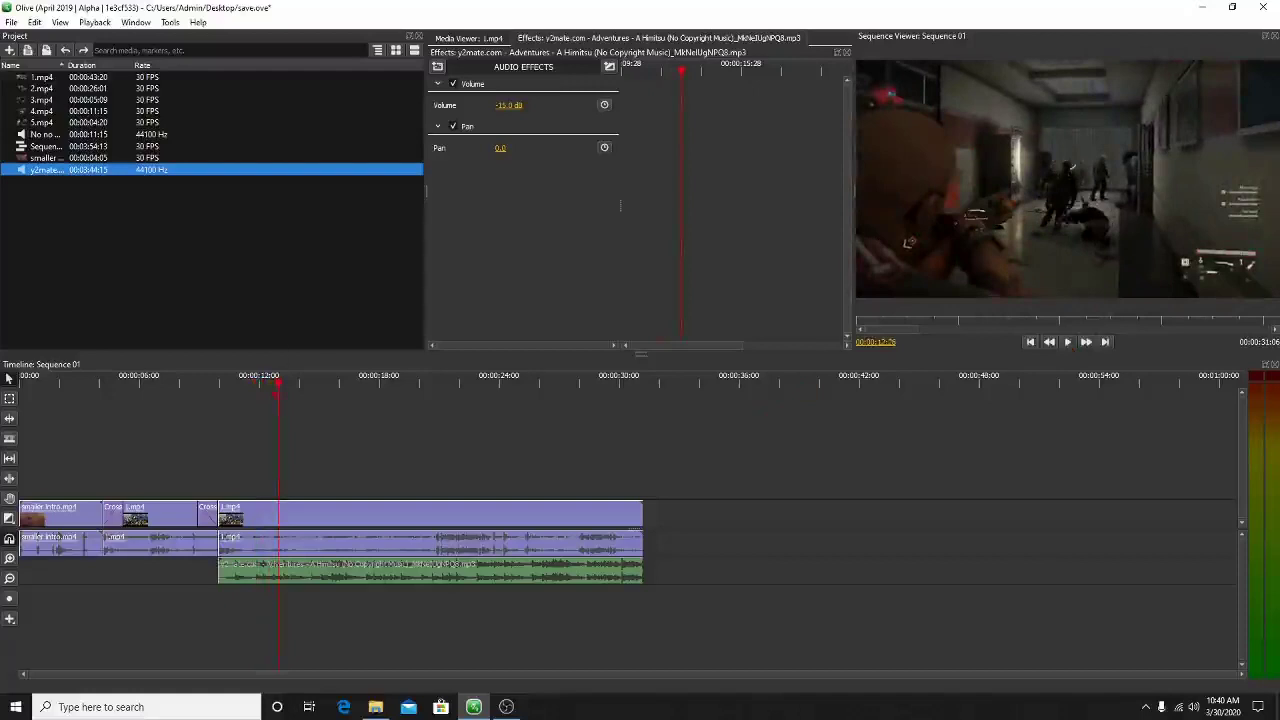
Move the Adventures music behind the video, and add the No no laugh sound effect under the last clip's start and play it.
drag(280, 389, 221, 420)
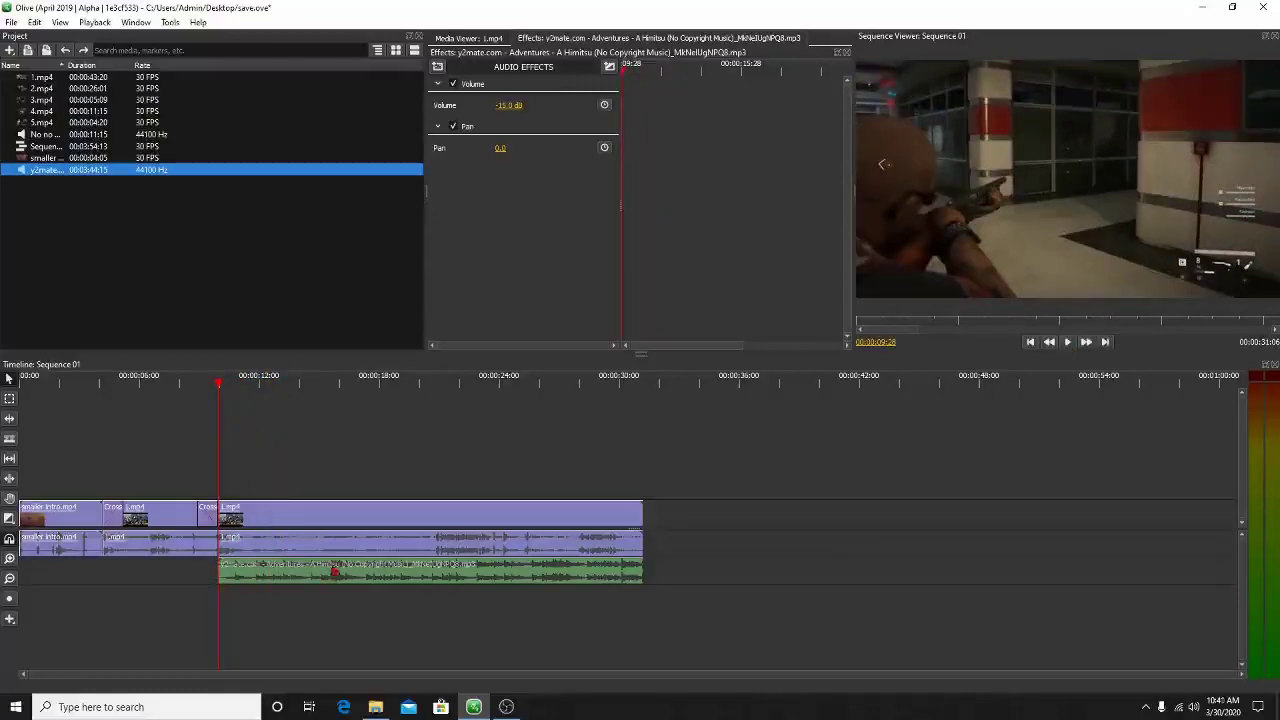
drag(335, 572, 755, 504)
drag(40, 134, 250, 570)
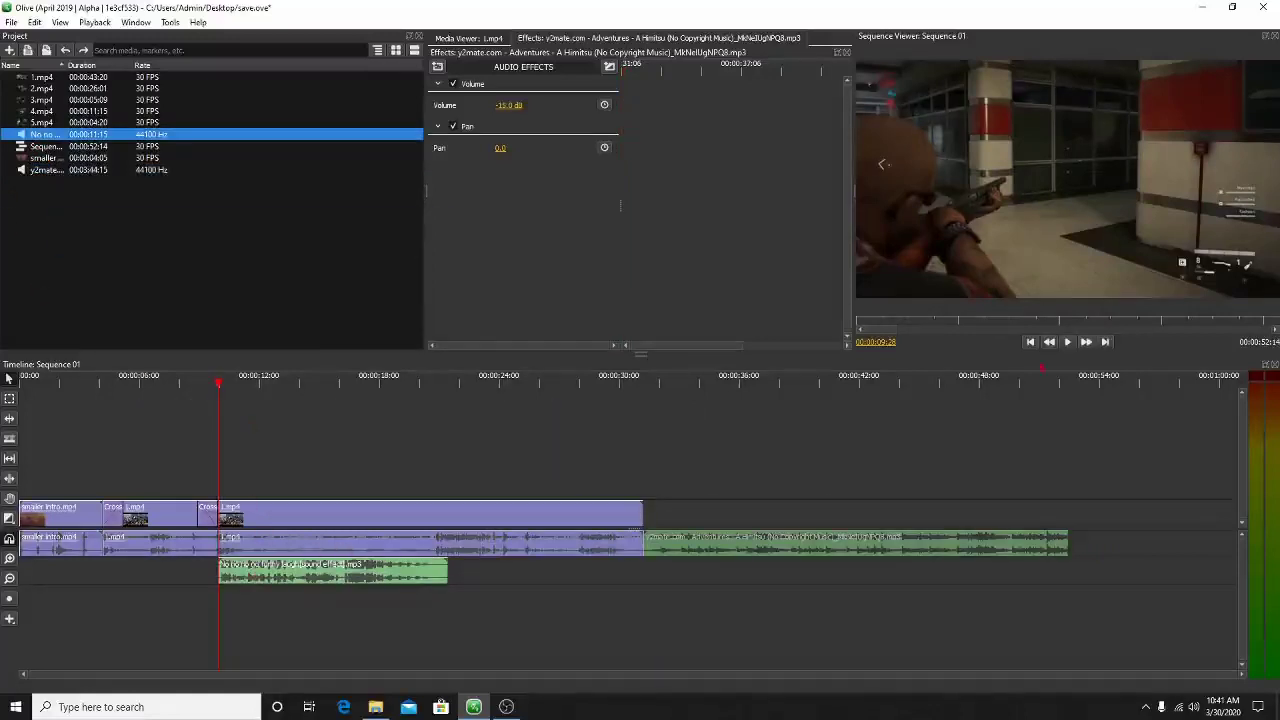
click(1070, 343)
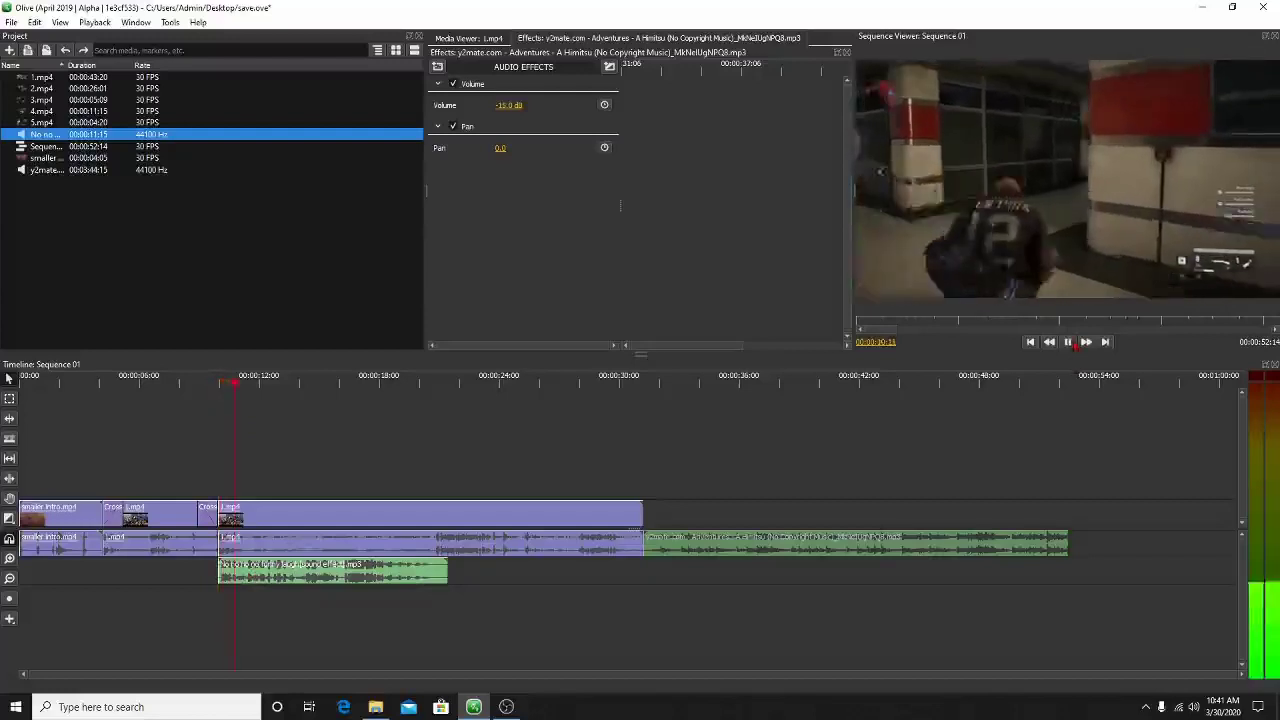
click(1072, 343)
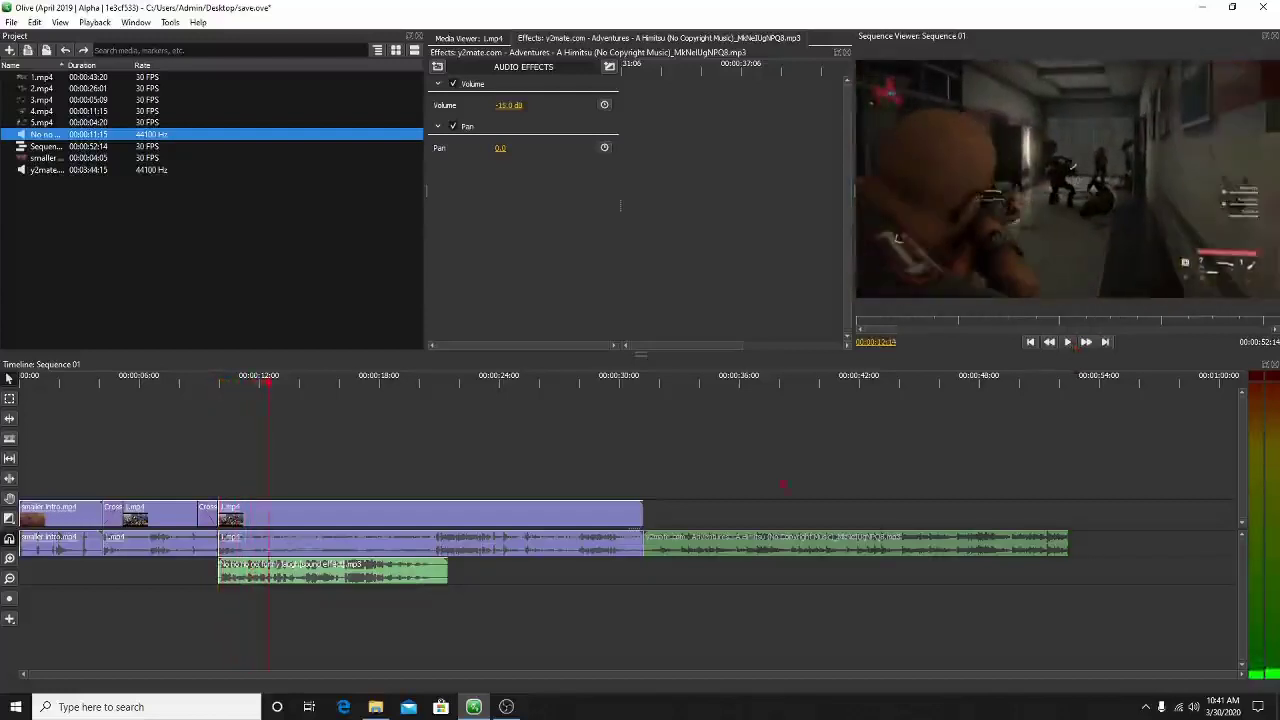
Adjust the volume of the No no laugh sound effect and play the section to check its level.
right_click(381, 575)
click(735, 404)
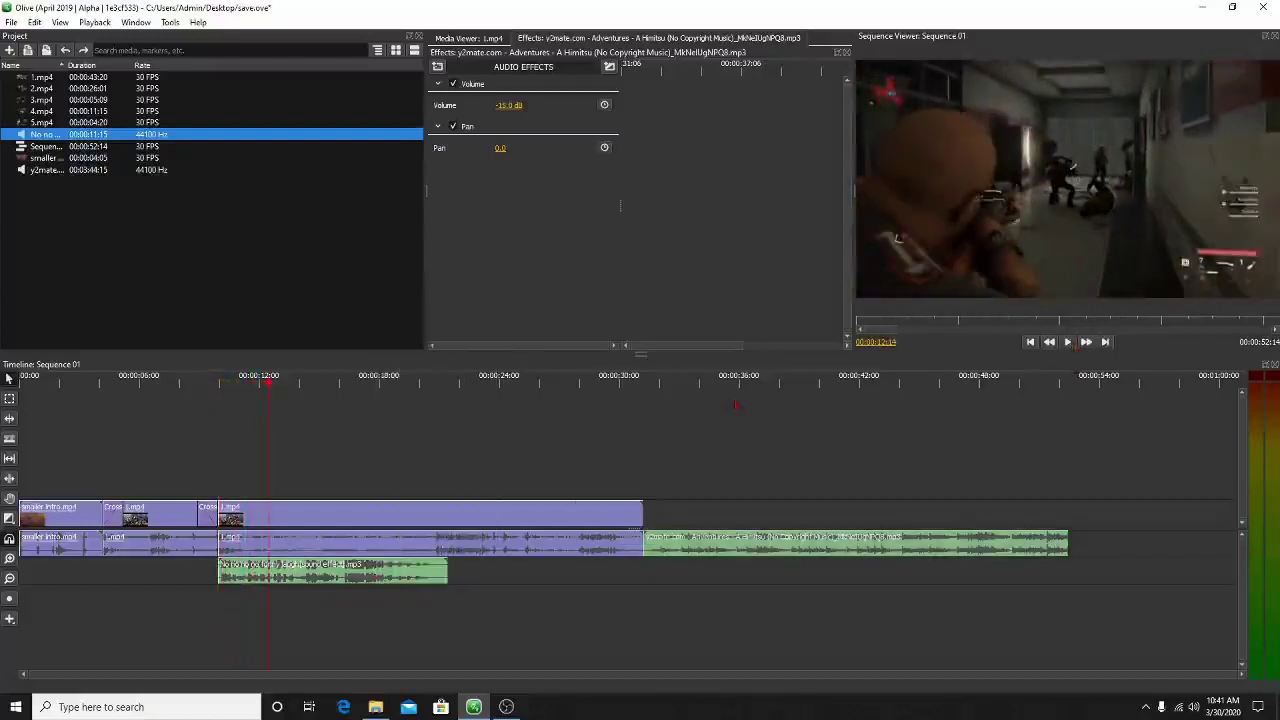
click(735, 405)
click(343, 576)
drag(506, 105, 491, 105)
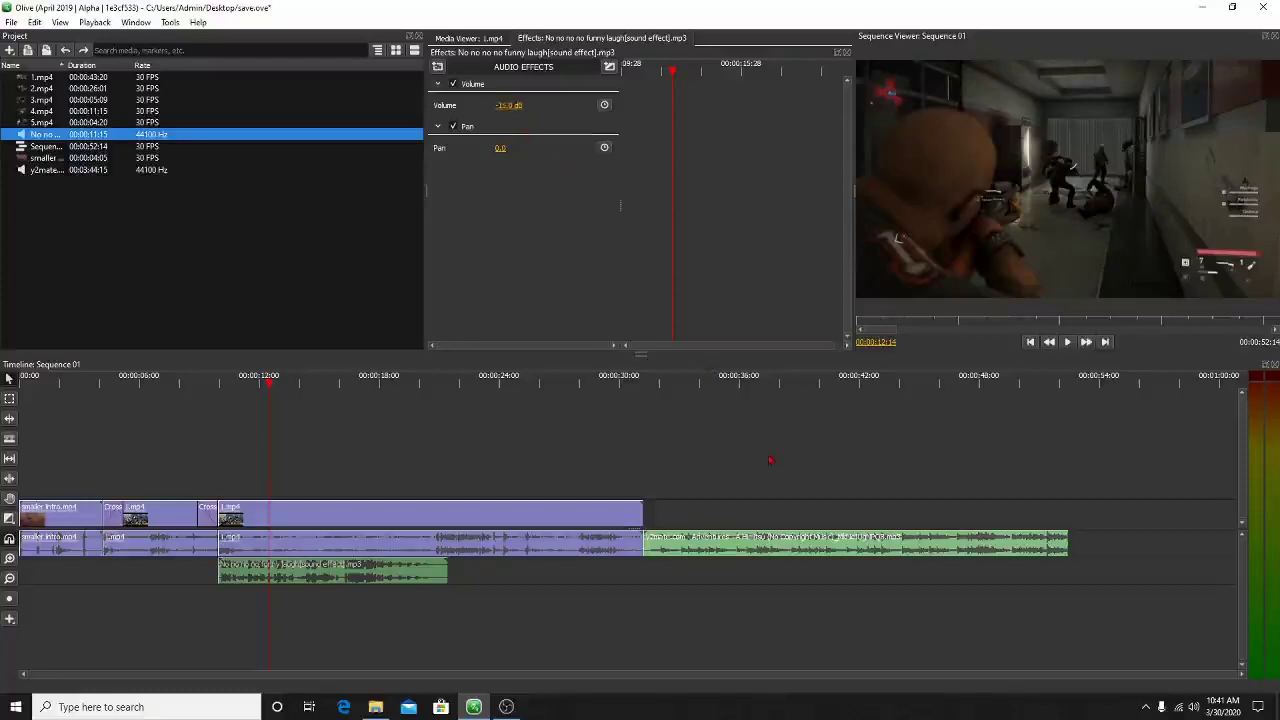
click(1067, 341)
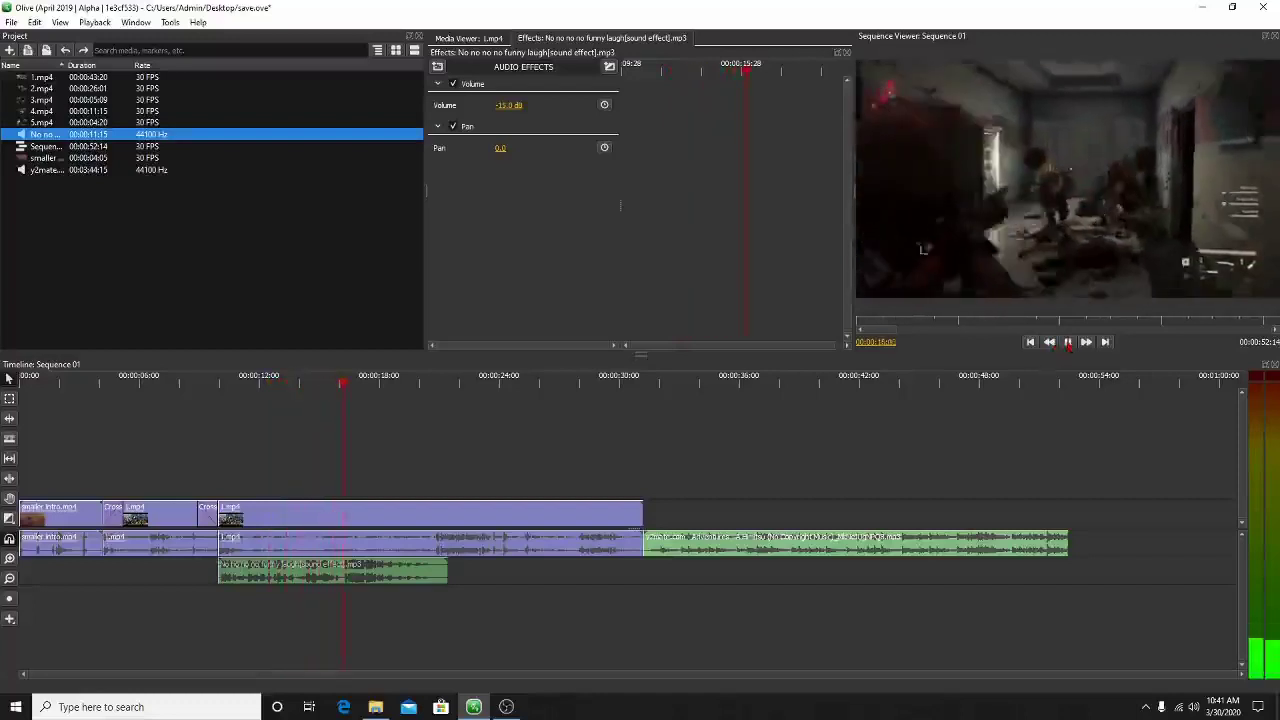
click(1067, 341)
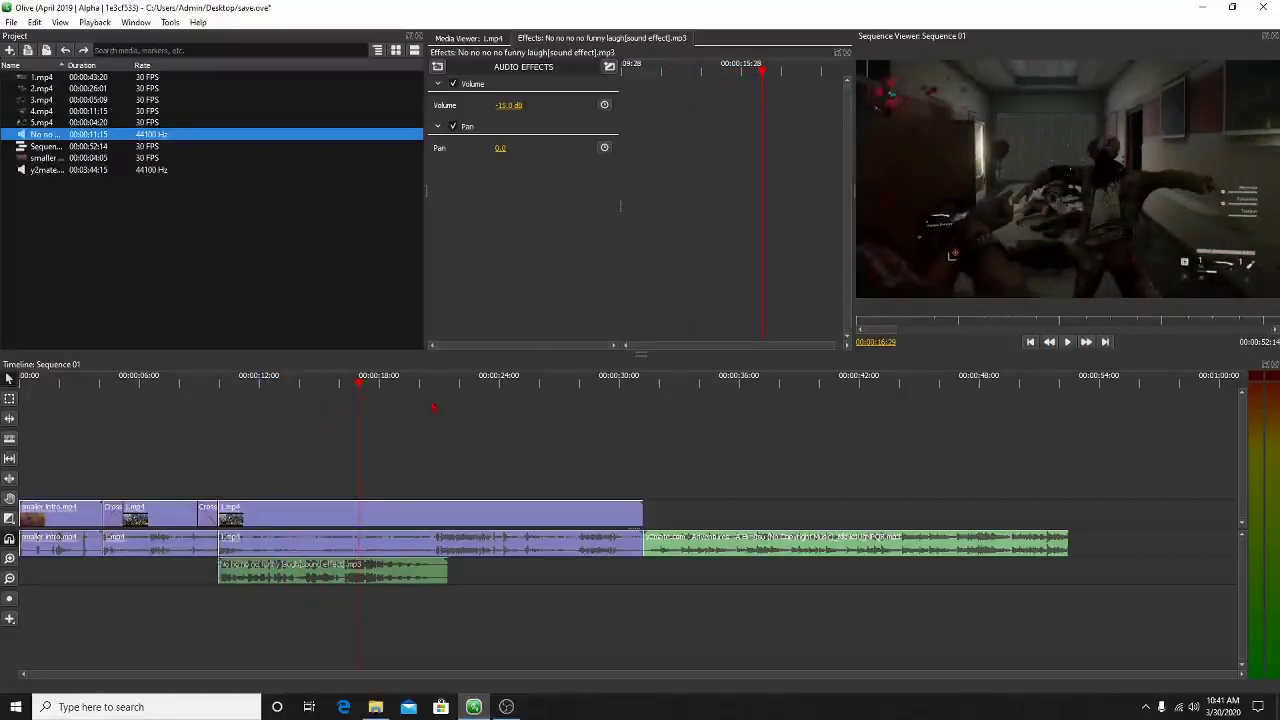
drag(514, 105, 544, 105)
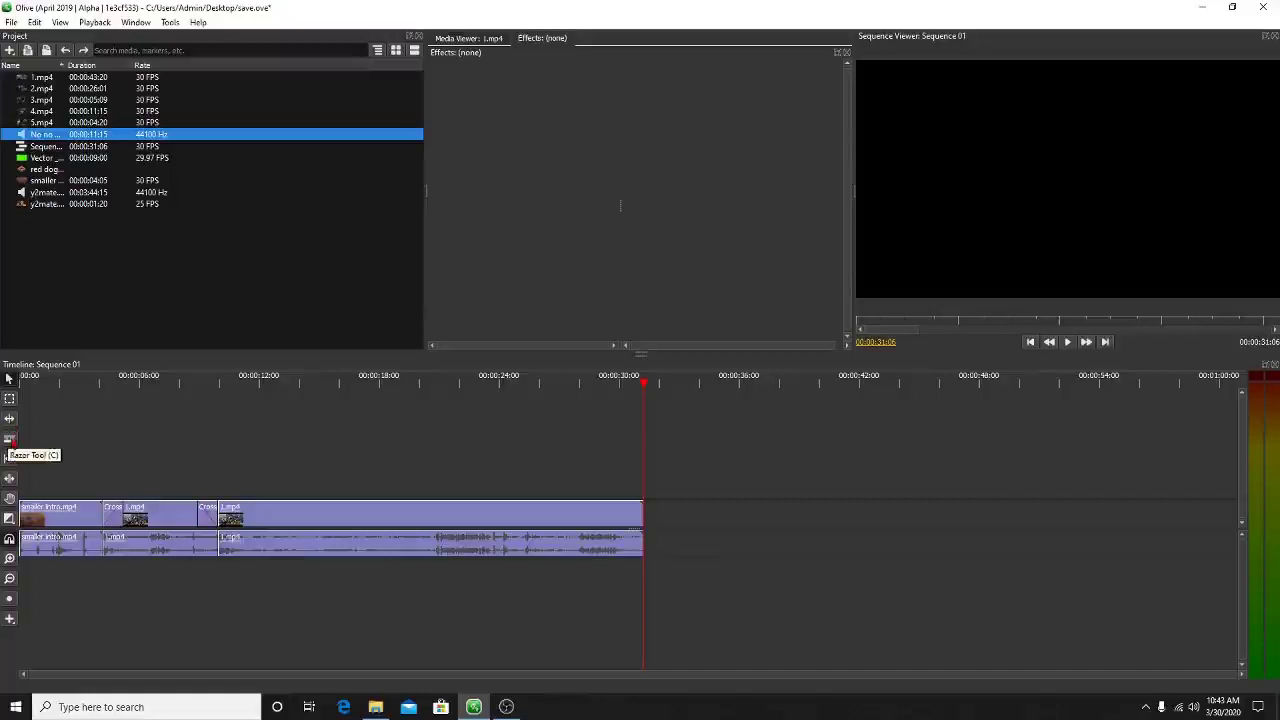
Play the last 1.mp4 clip up to 00:00:25:00 and split it there with the Razor tool.
drag(644, 383, 485, 430)
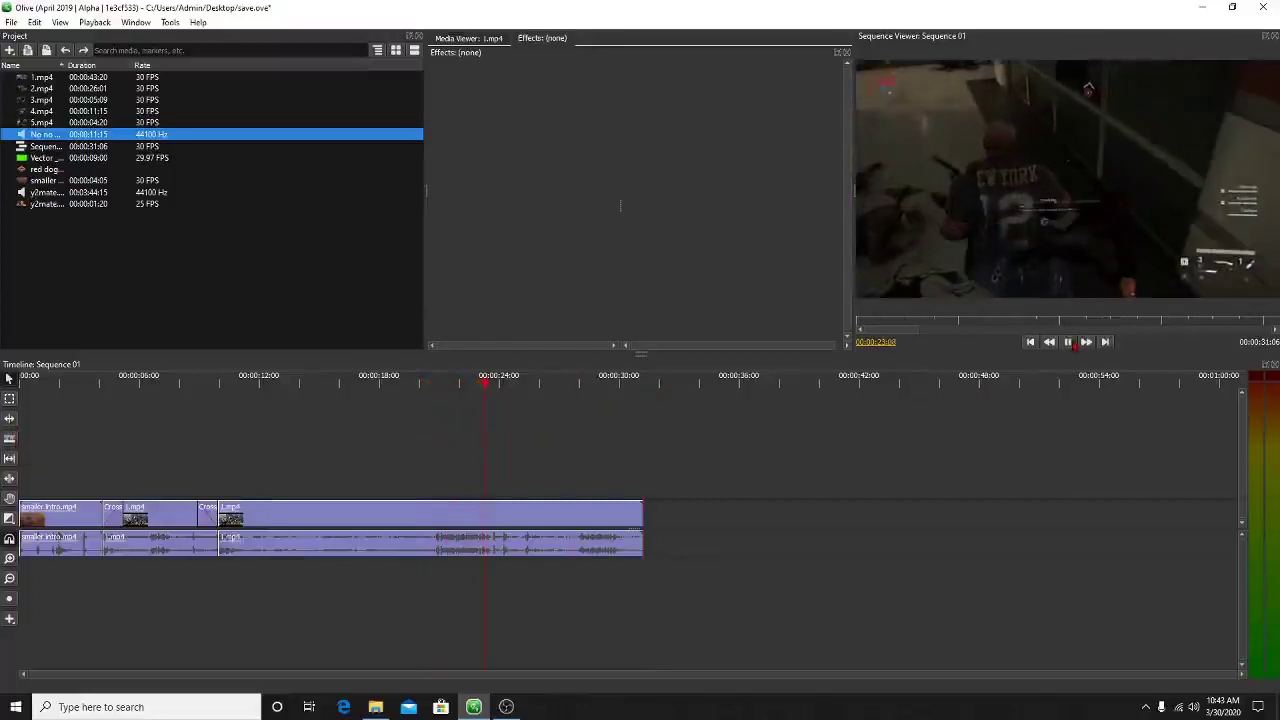
click(1072, 343)
click(1070, 343)
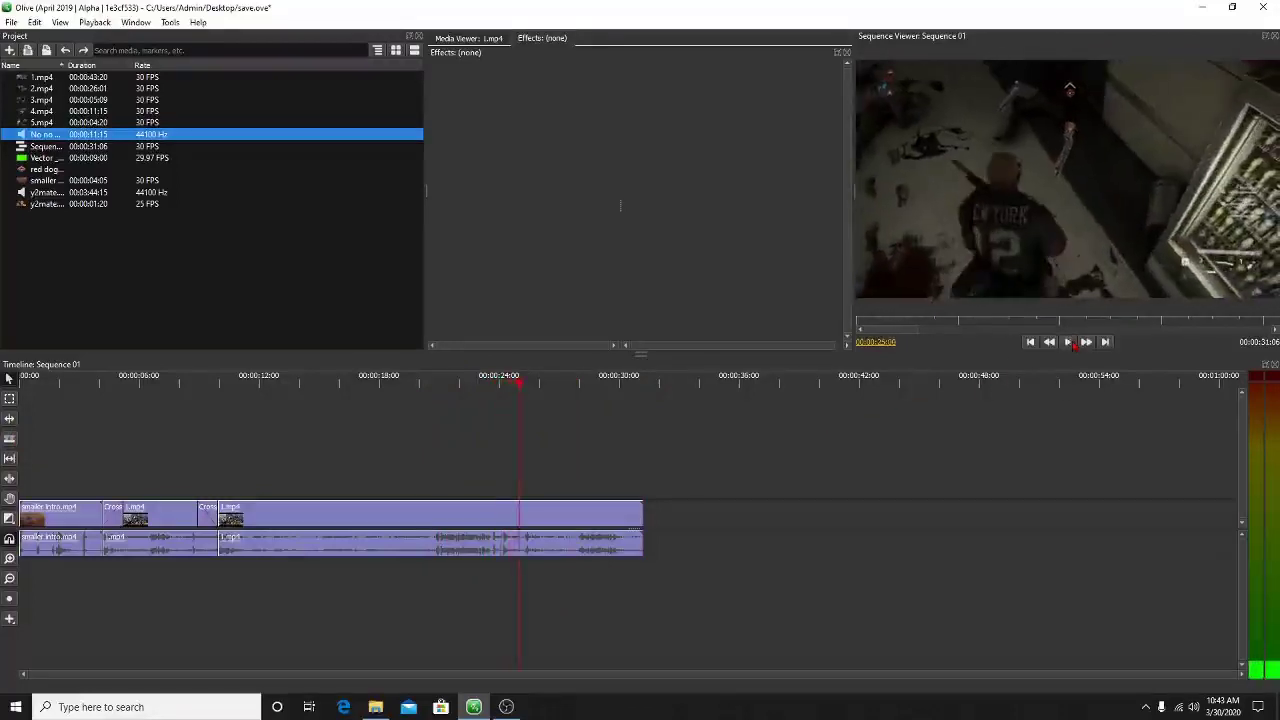
click(10, 439)
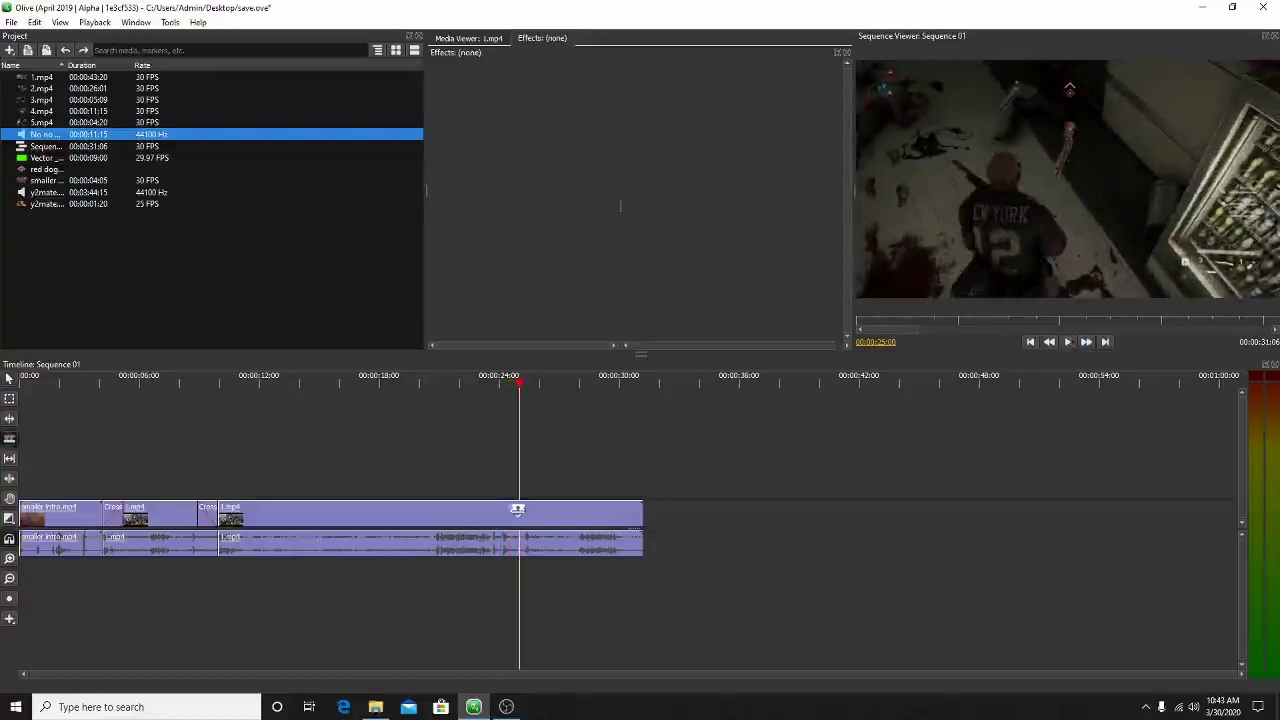
click(521, 508)
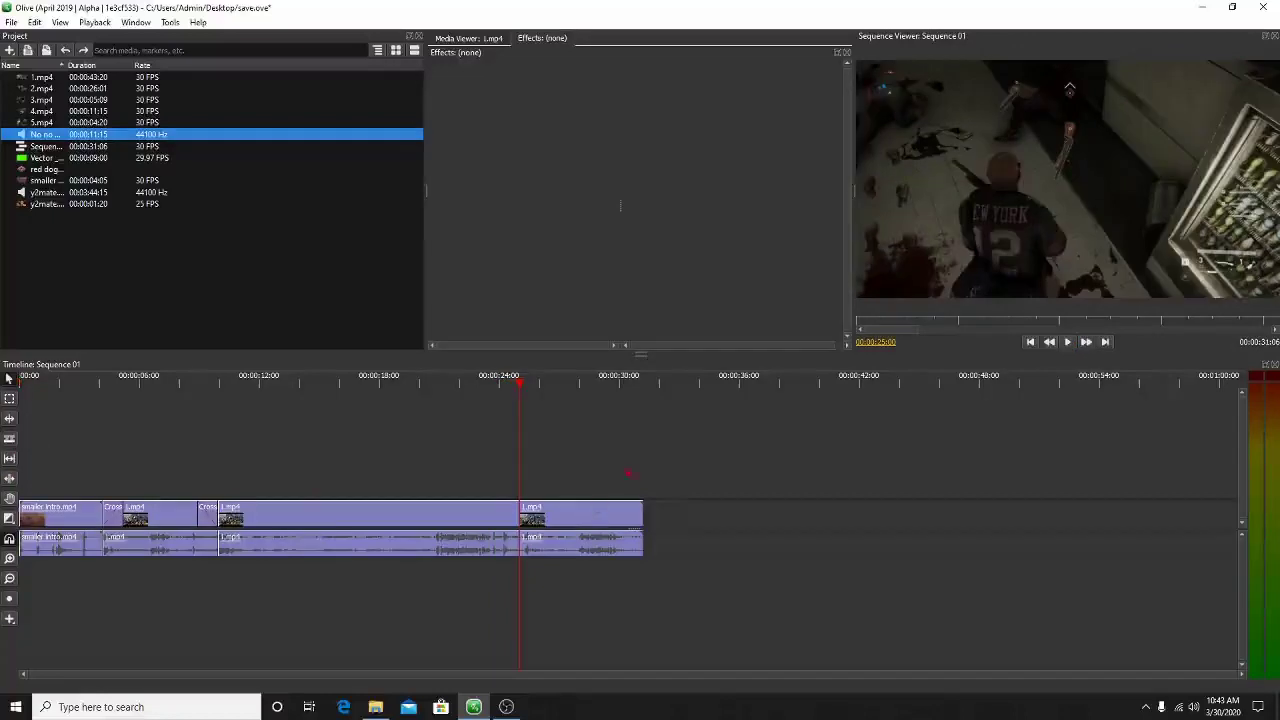
Insert the Despicable Me clip at the cut, with the split-off 1.mp4 piece moved directly behind it.
drag(594, 516, 788, 516)
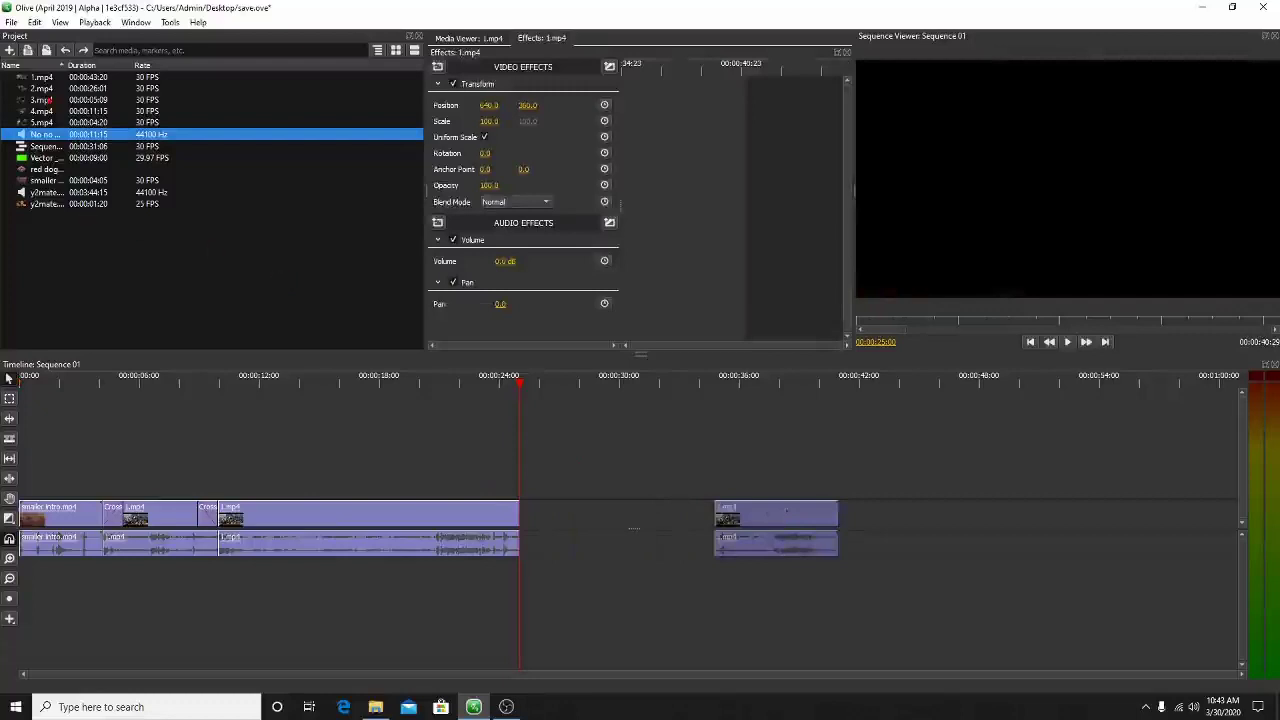
click(104, 255)
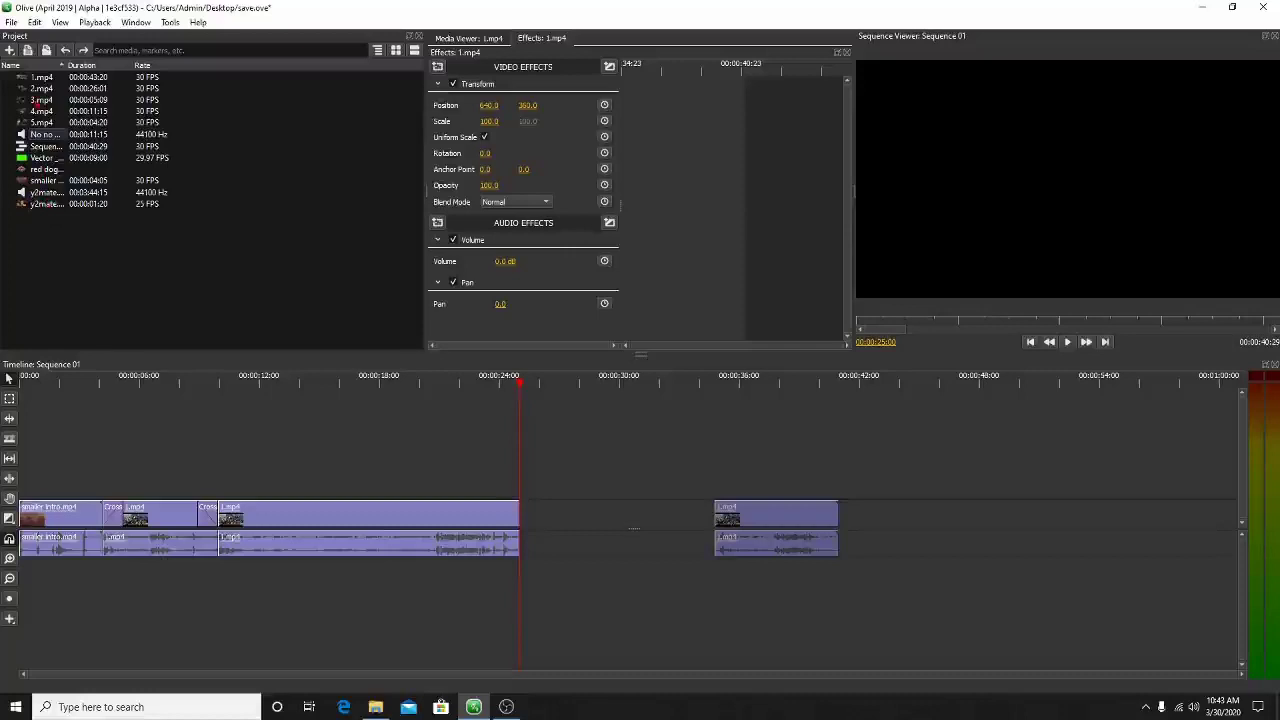
drag(47, 204, 560, 538)
drag(806, 520, 647, 520)
Auto-scale the Despicable Me clip to the frame and play across both of its cuts.
right_click(530, 510)
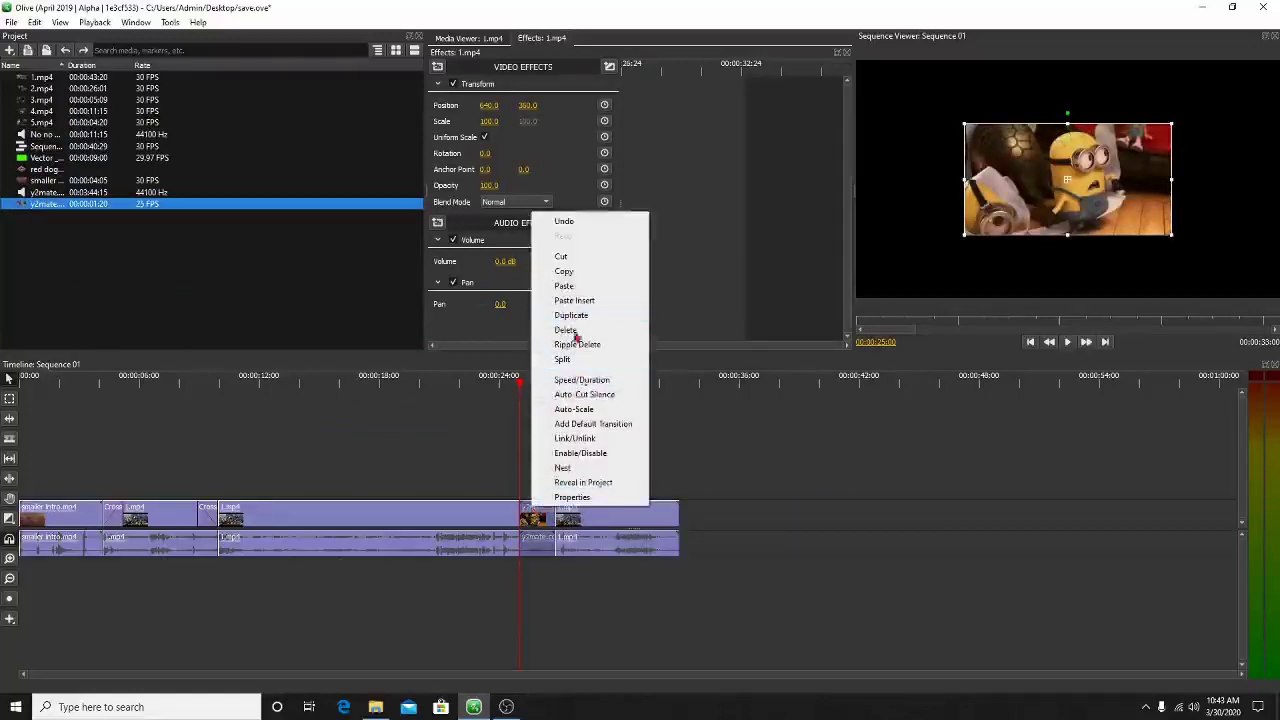
click(584, 410)
drag(519, 382, 499, 382)
click(1067, 342)
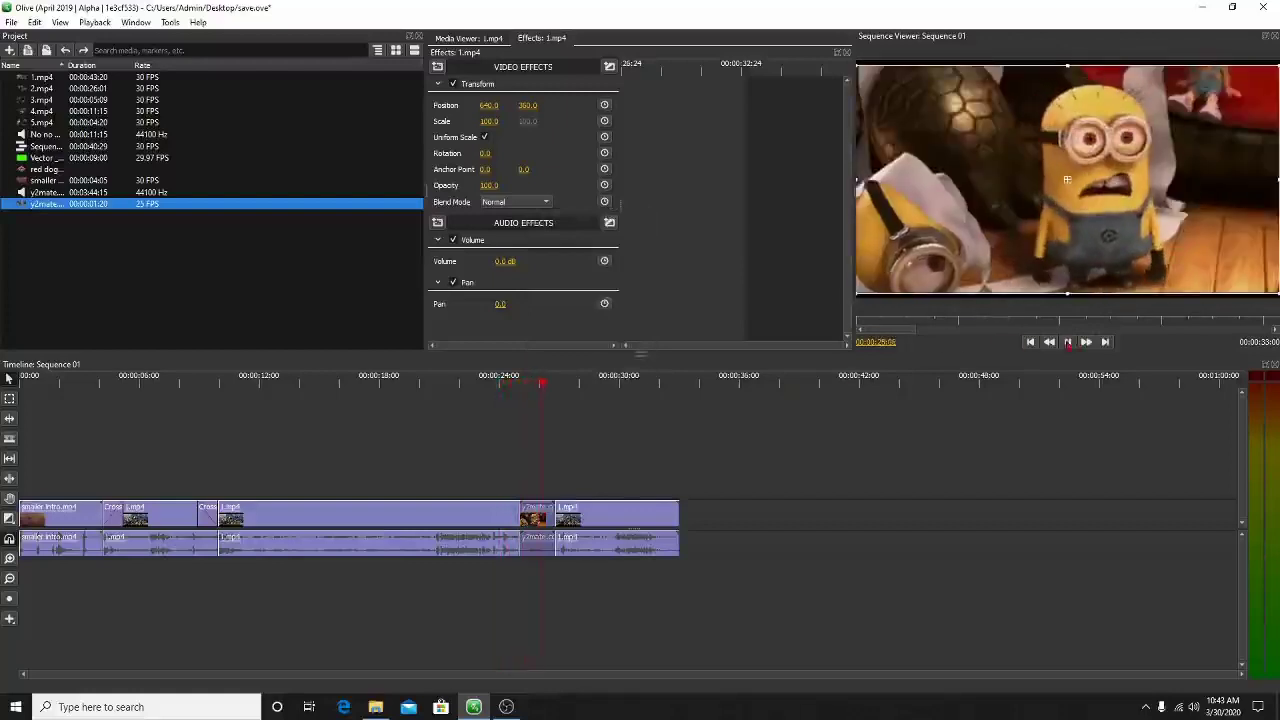
click(1067, 342)
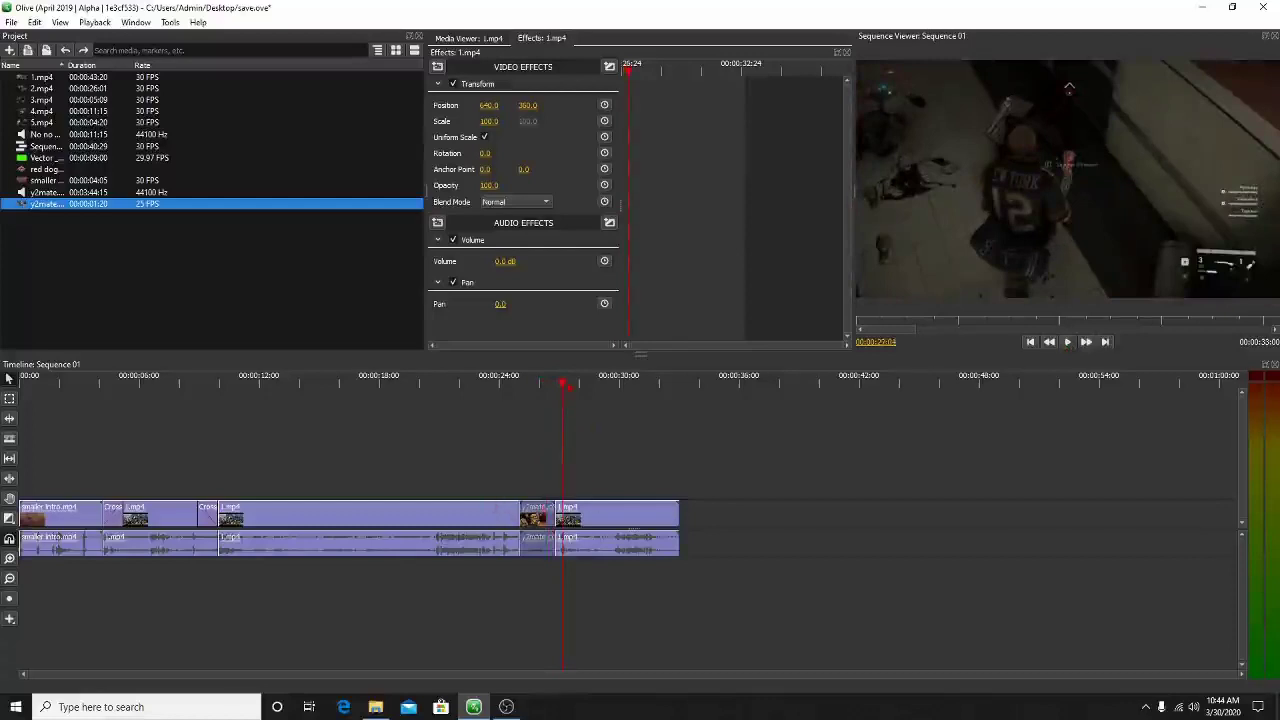
Place the red dog.png image on a second video track above the long 1.mp4 clip at 00:00:18:19.
drag(566, 386, 395, 473)
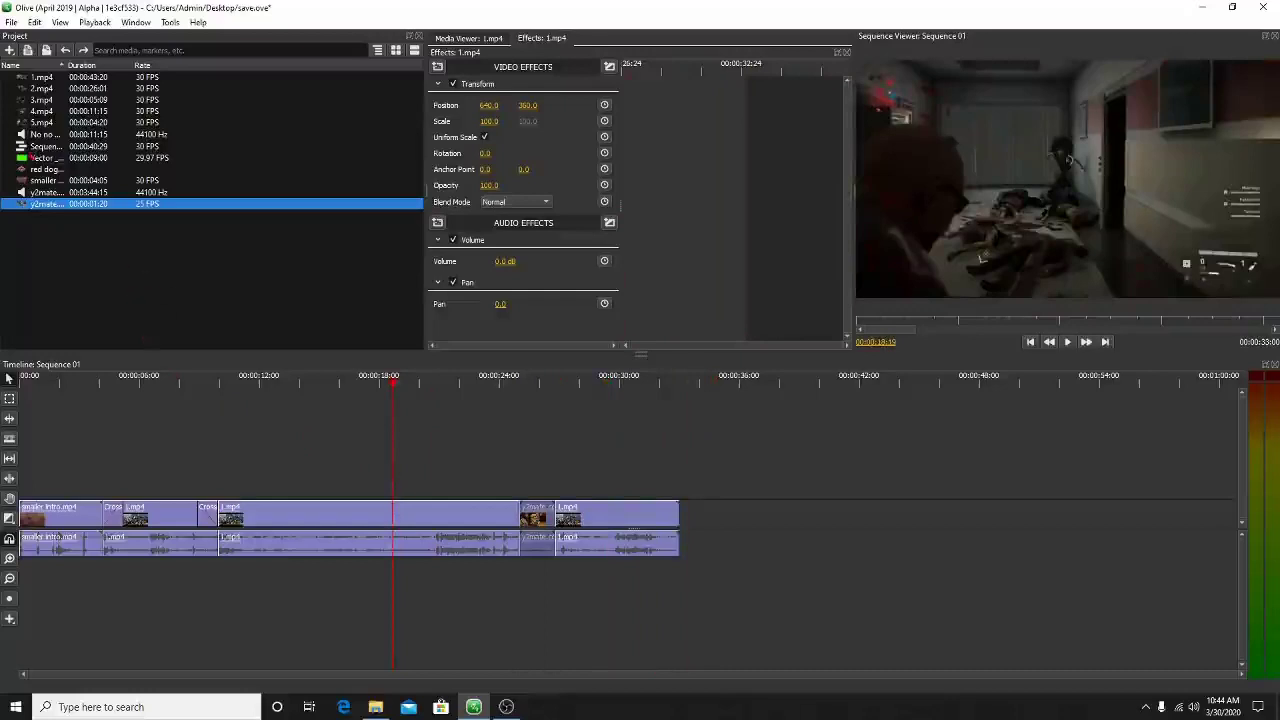
click(39, 160)
click(40, 170)
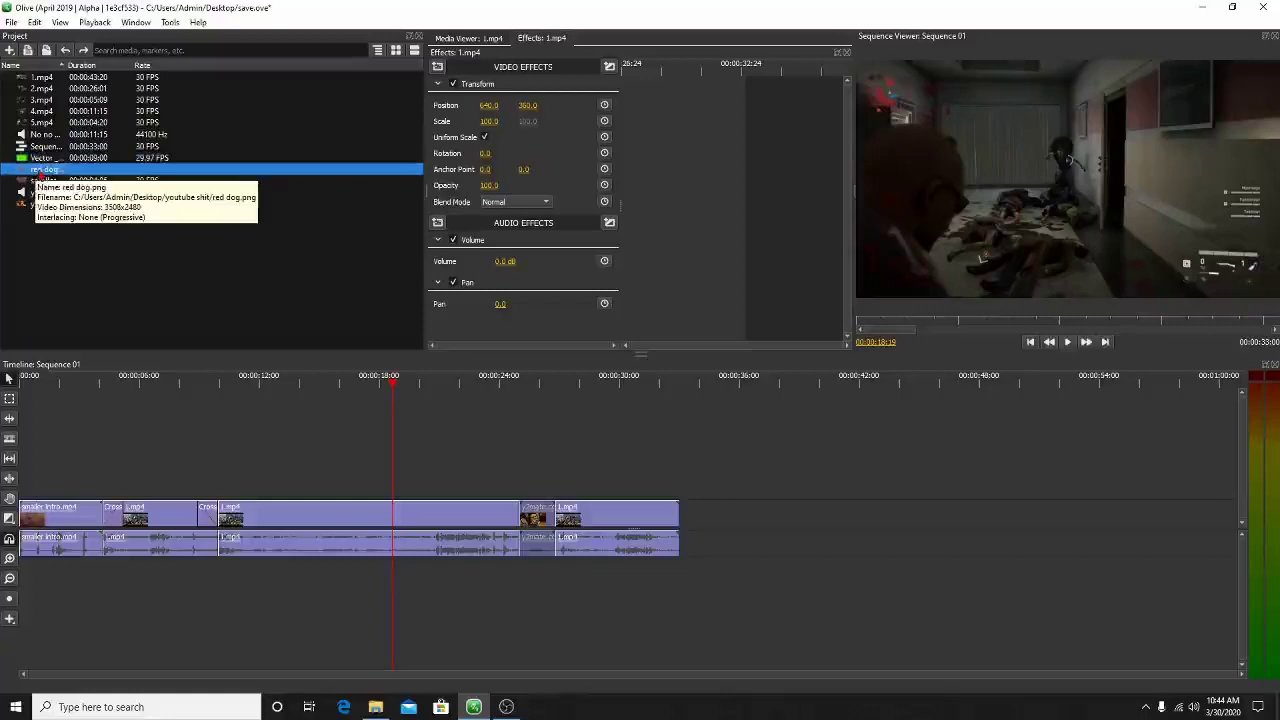
drag(42, 172, 428, 497)
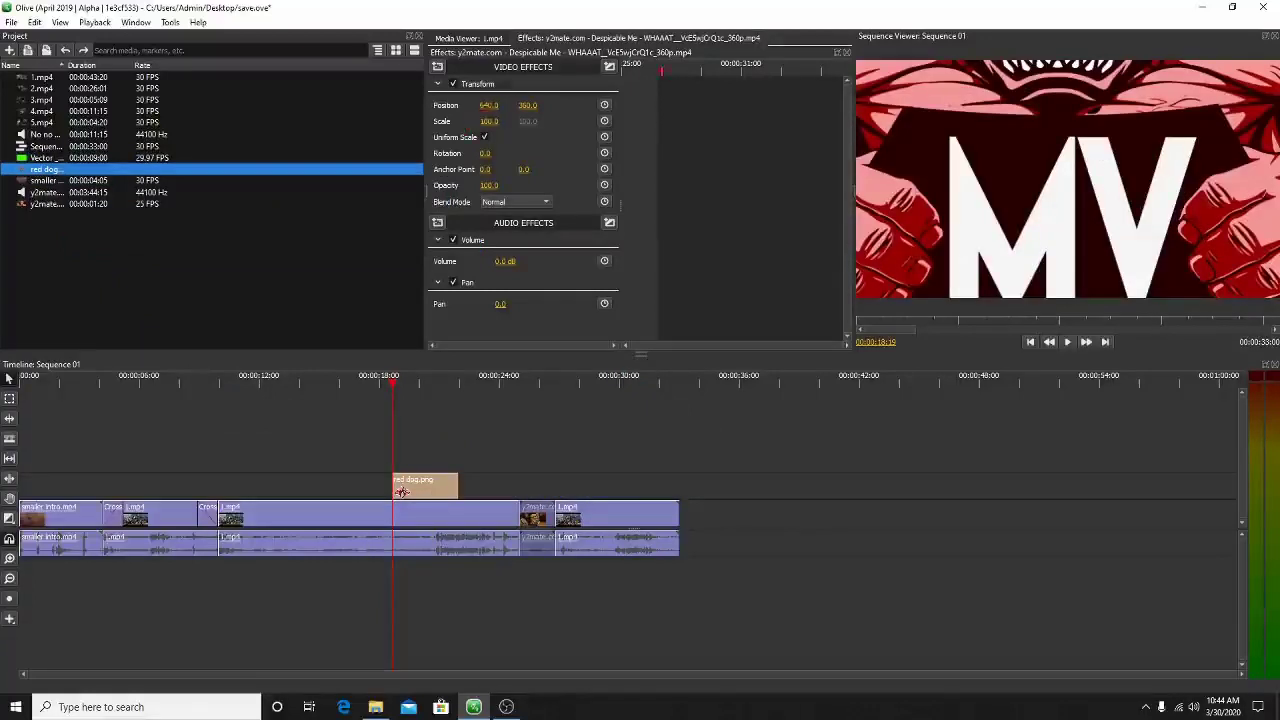
Scale red dog.png to 7.0, set its anchor point to 280, -282 and its position to 1163, 78 in the frame's upper-right corner.
click(401, 491)
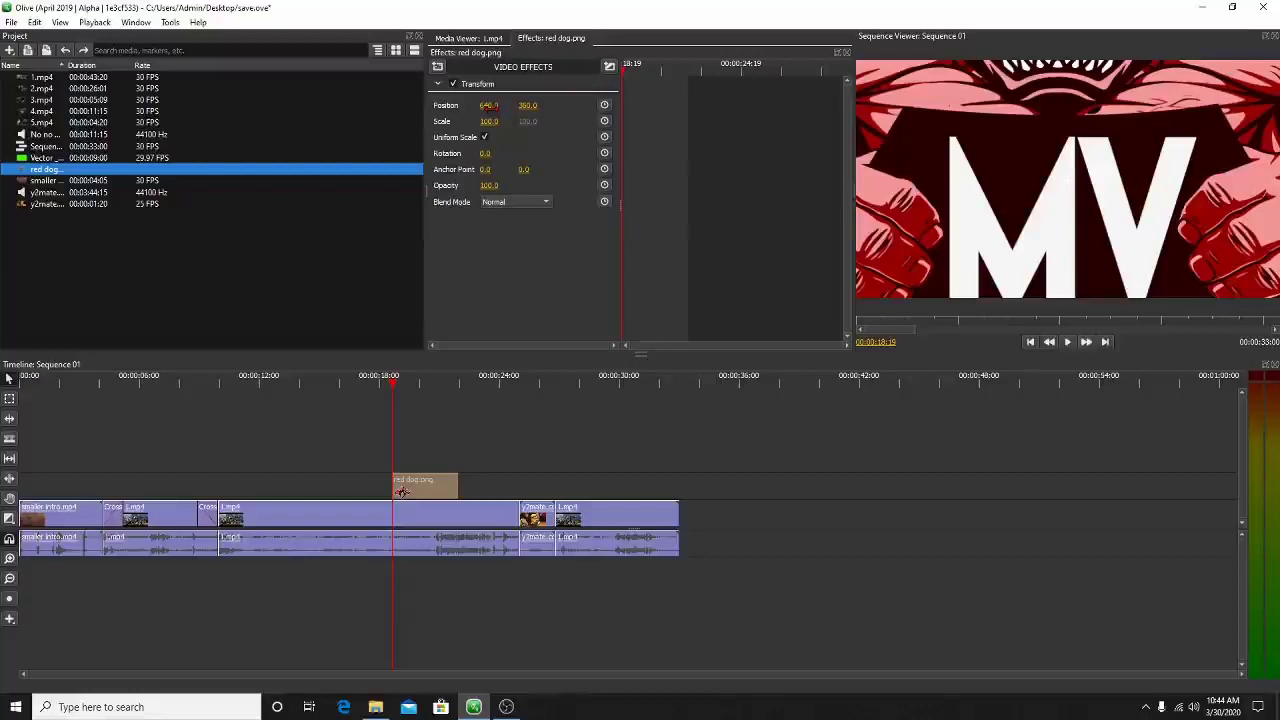
drag(488, 121, 403, 121)
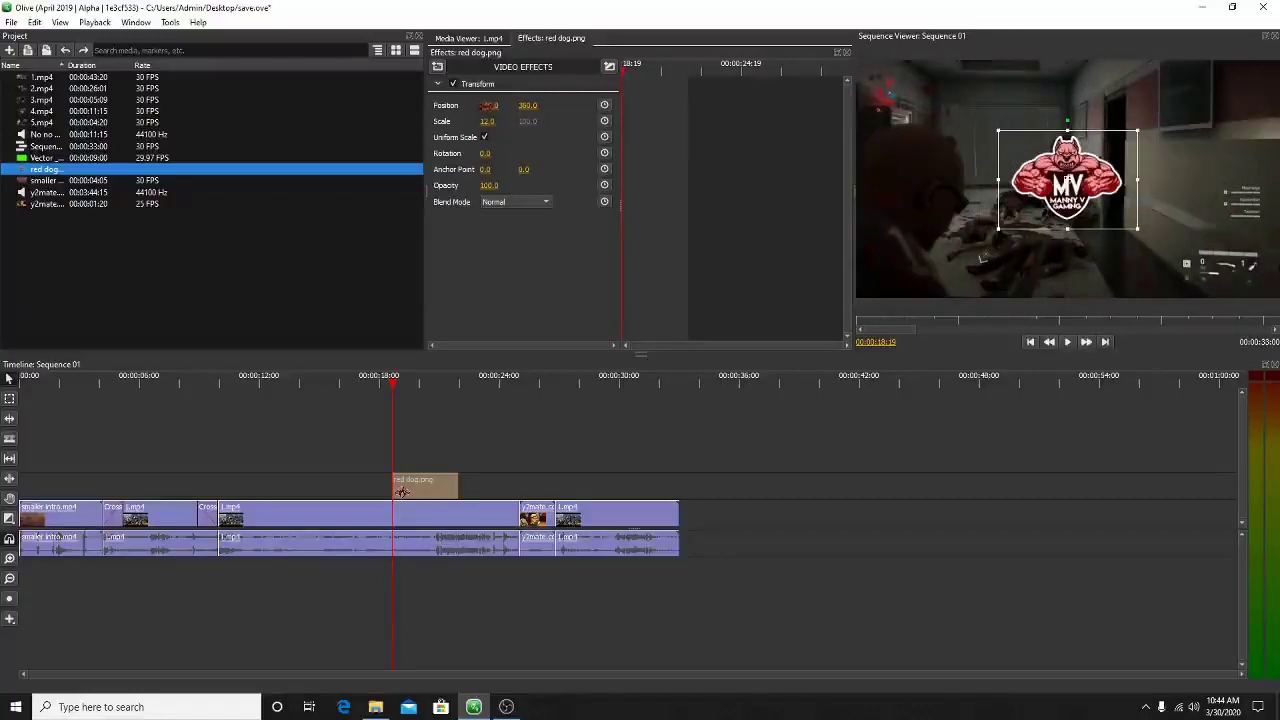
drag(488, 105, 458, 121)
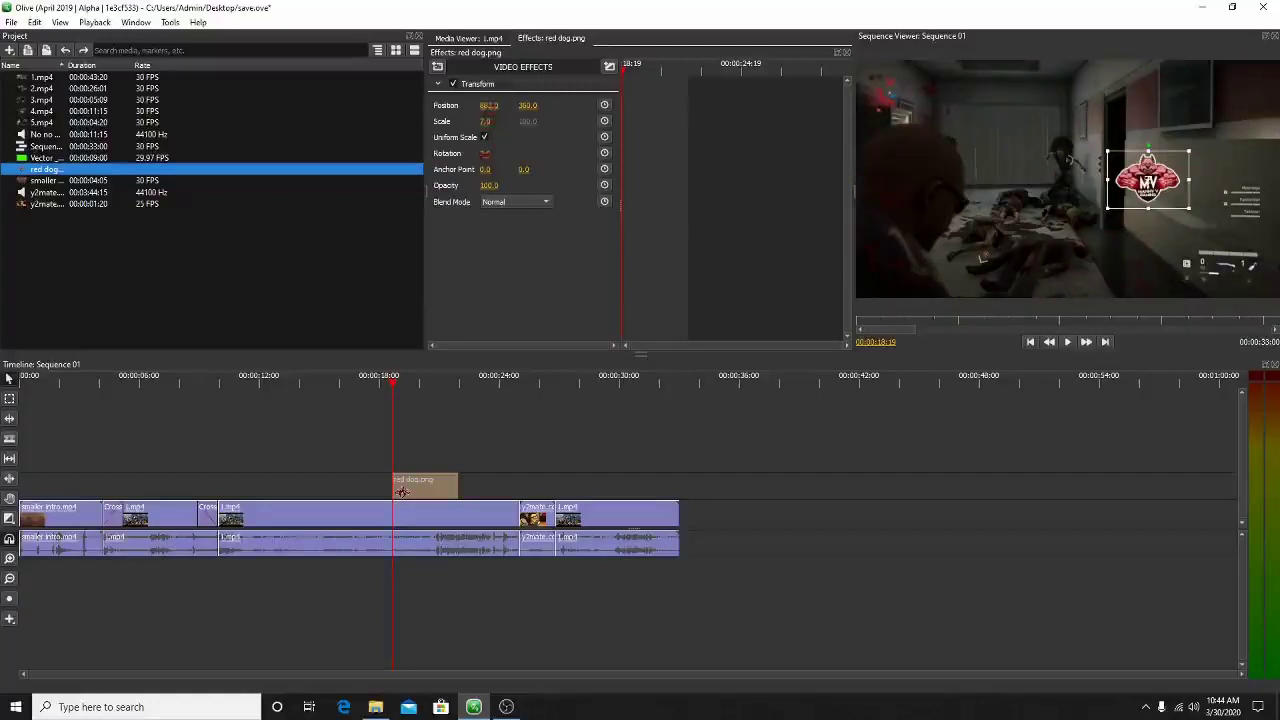
drag(485, 169, 481, 169)
drag(1148, 177, 1241, 86)
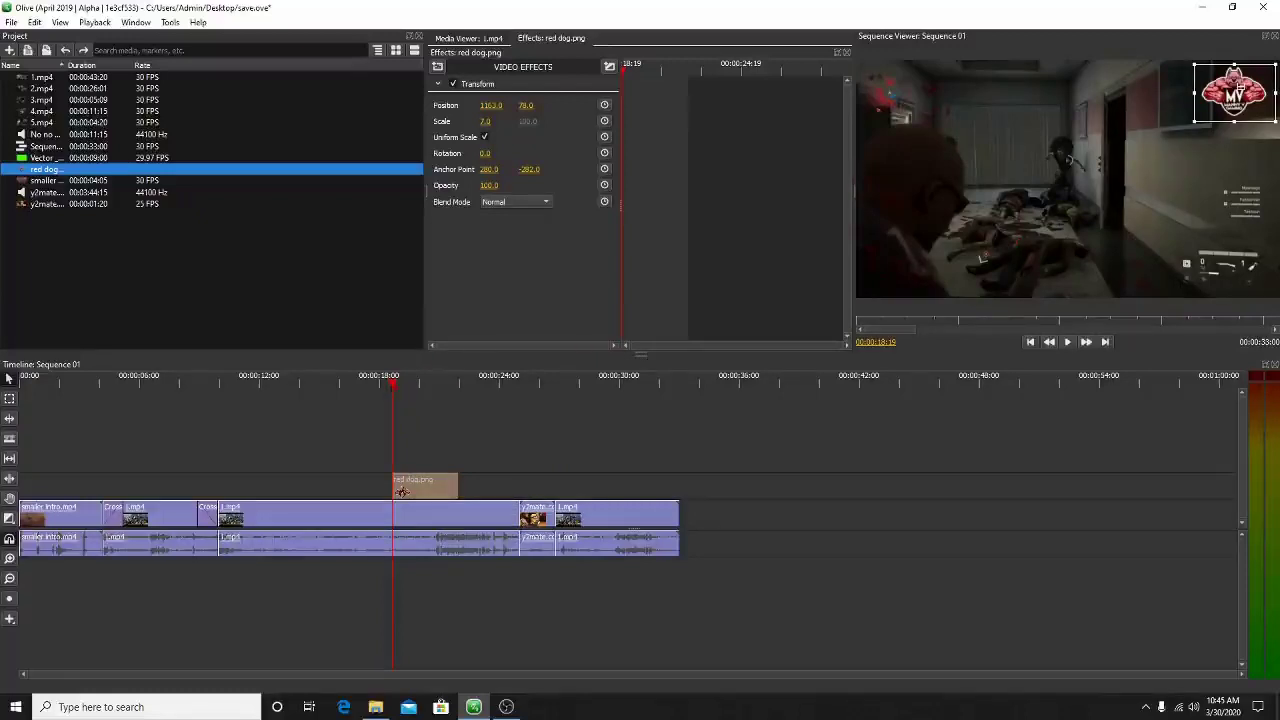
Play from the start of the logo overlay into the Despicable Me clip, and scrub through the section again.
mouse_move(368, 395)
mouse_down()
mouse_move(340, 393)
mouse_move(392, 393)
mouse_up()
click(1066, 342)
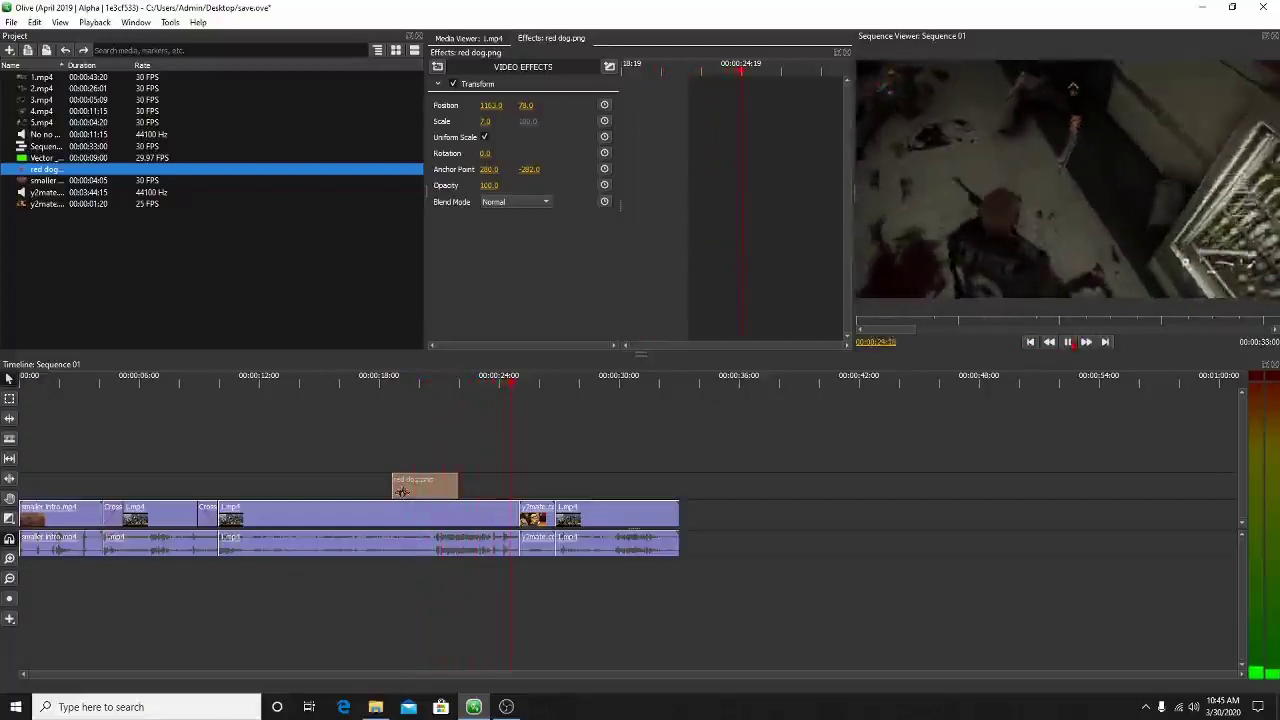
click(1067, 342)
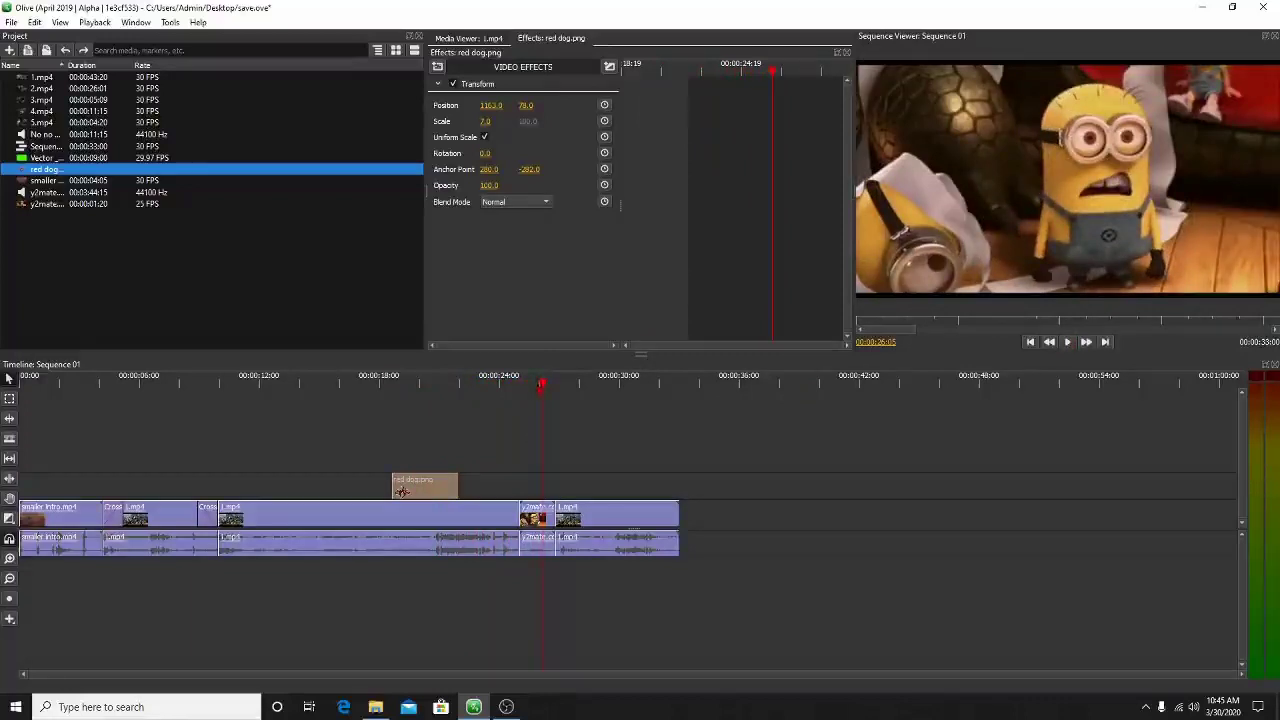
drag(541, 383, 378, 474)
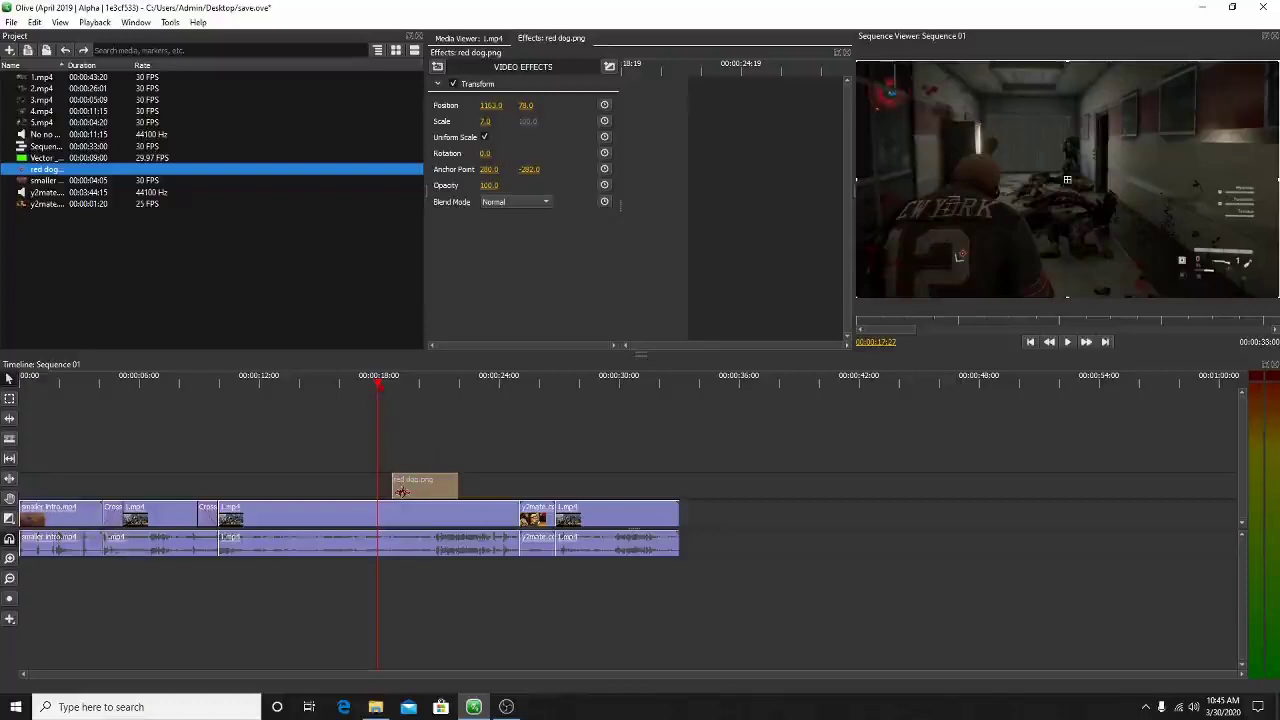
drag(378, 383, 524, 411)
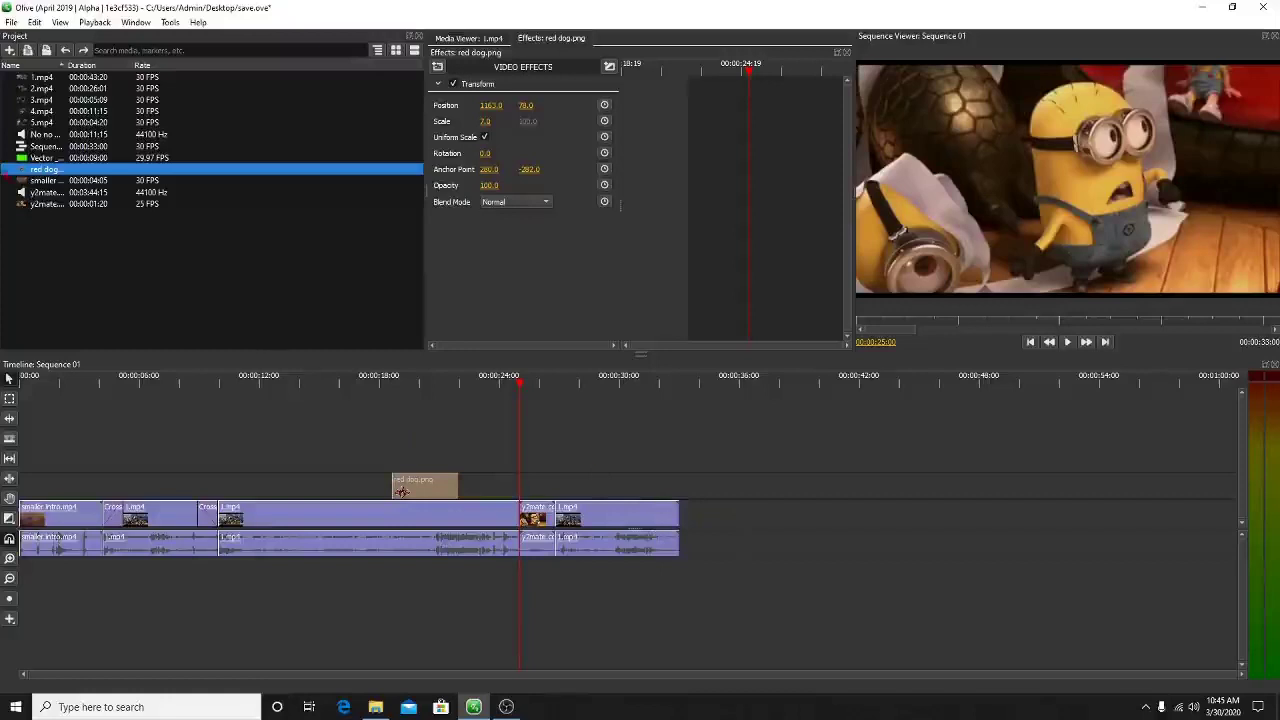
Add the Vector green-screen meme clip on the upper video track at the last 1.mp4 piece's start, and preview and select it.
click(19, 158)
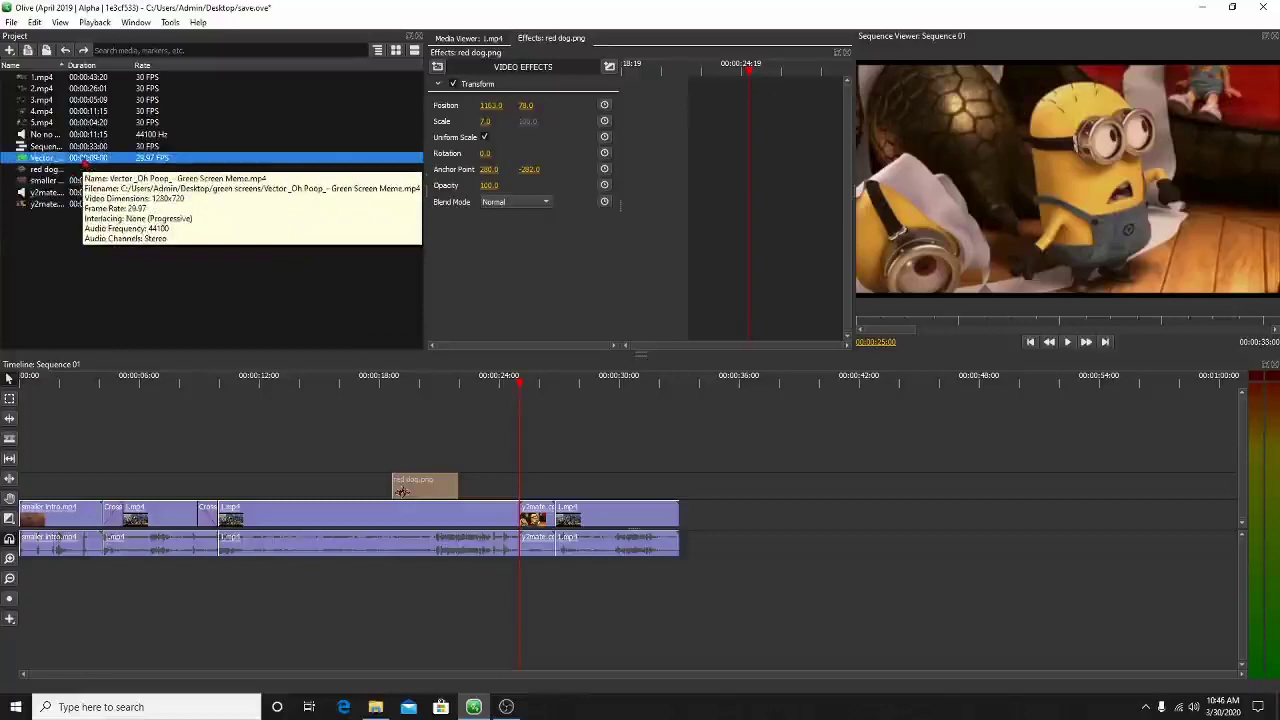
drag(87, 160, 592, 495)
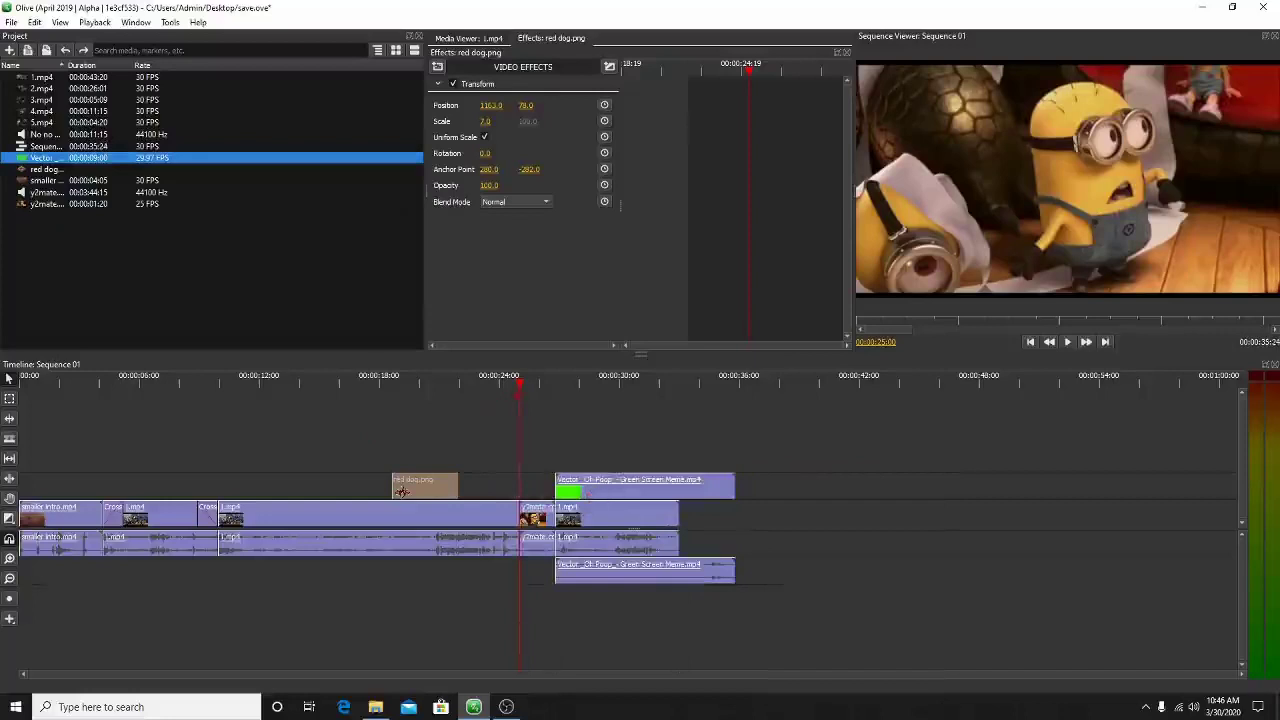
key(space)
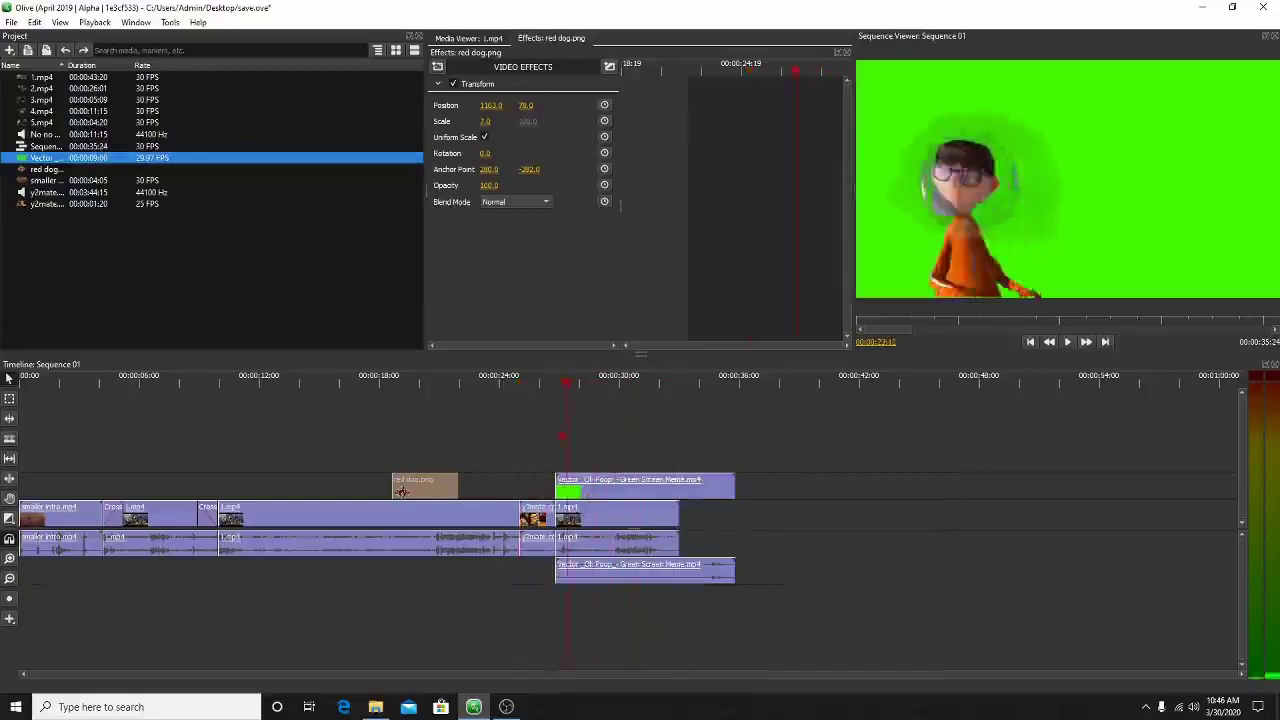
click(555, 382)
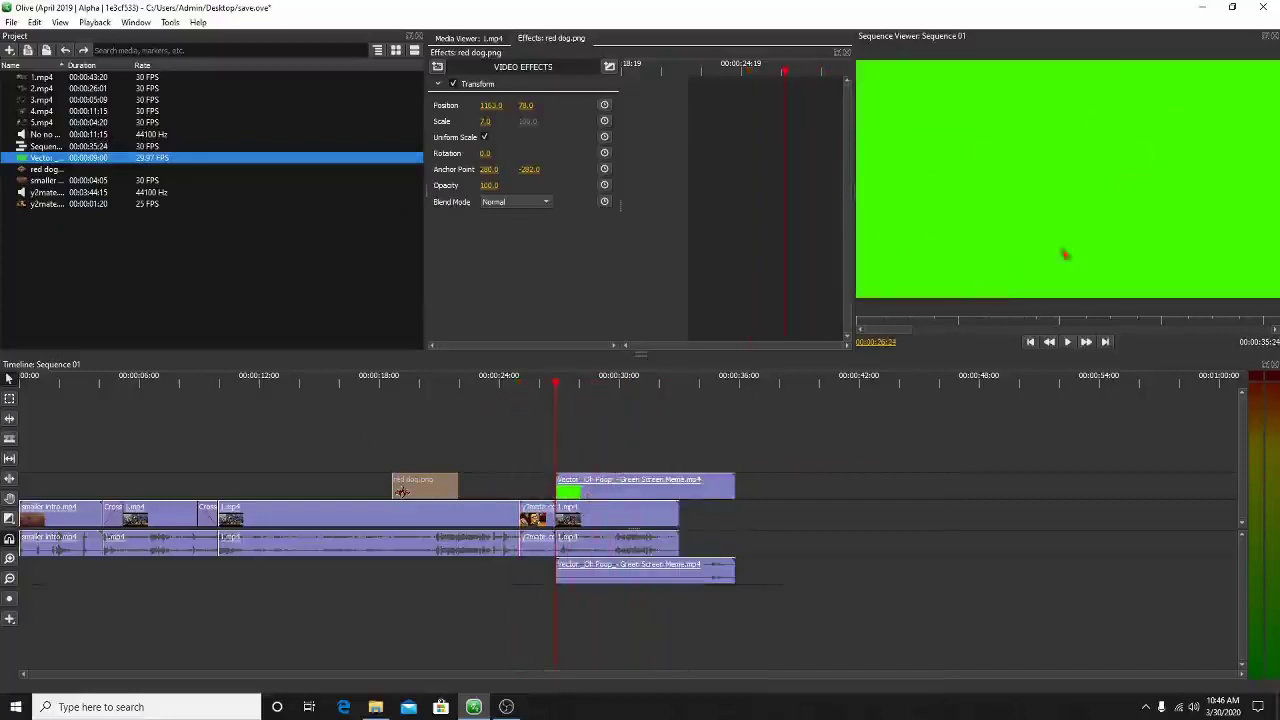
key(space)
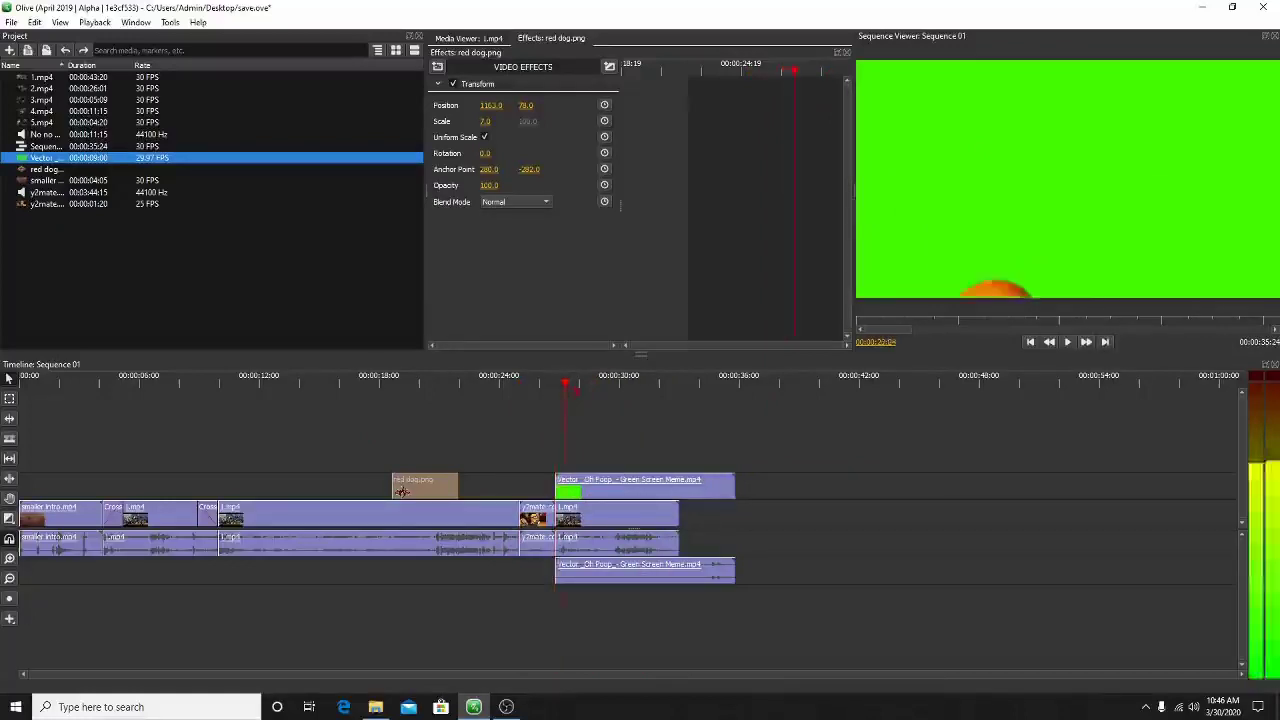
click(651, 488)
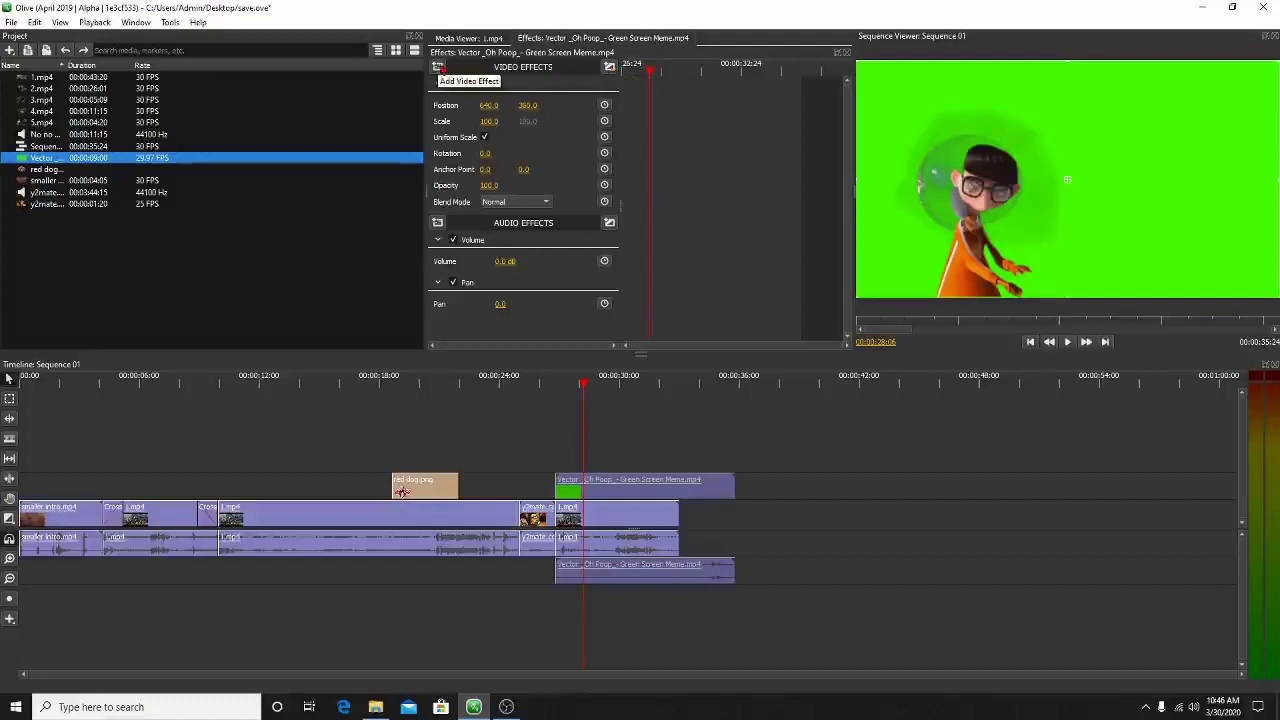
Add a Chroma Key effect to the Vector green-screen clip and raise its lower tolerance to 58.0 to remove the green background.
click(442, 68)
mouse_move(472, 106)
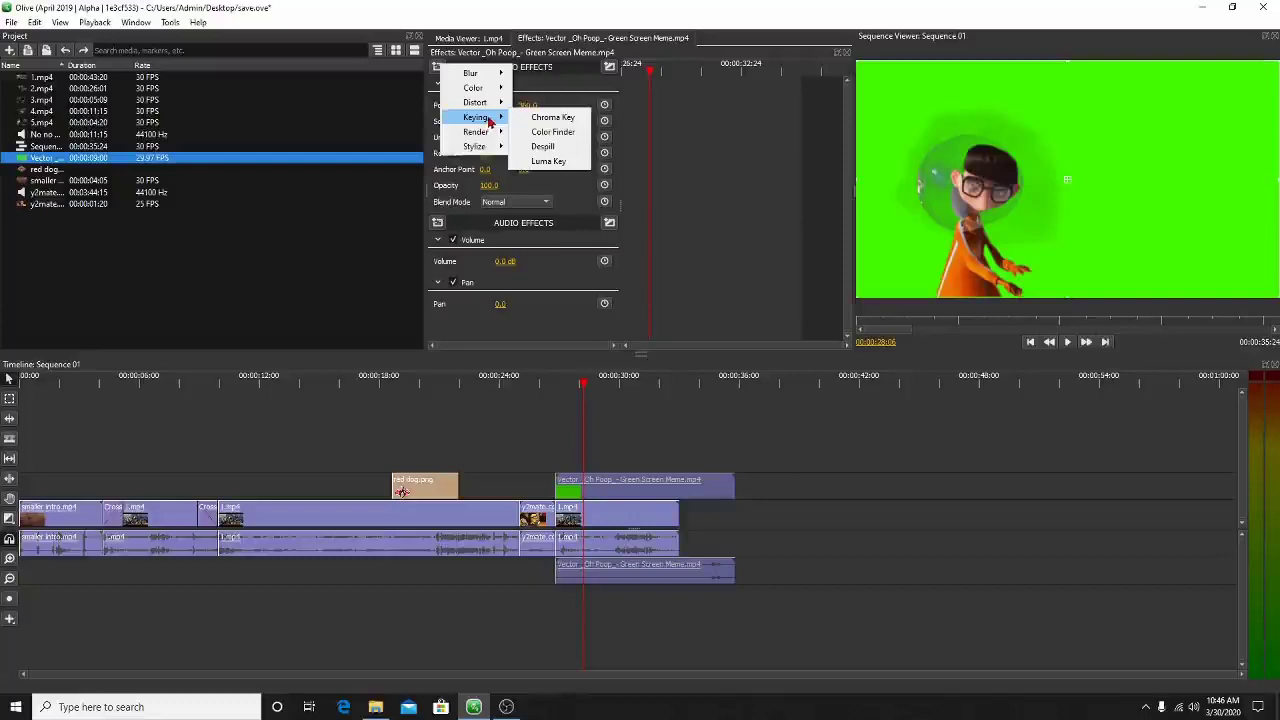
click(552, 120)
scroll(520, 260, down, 3)
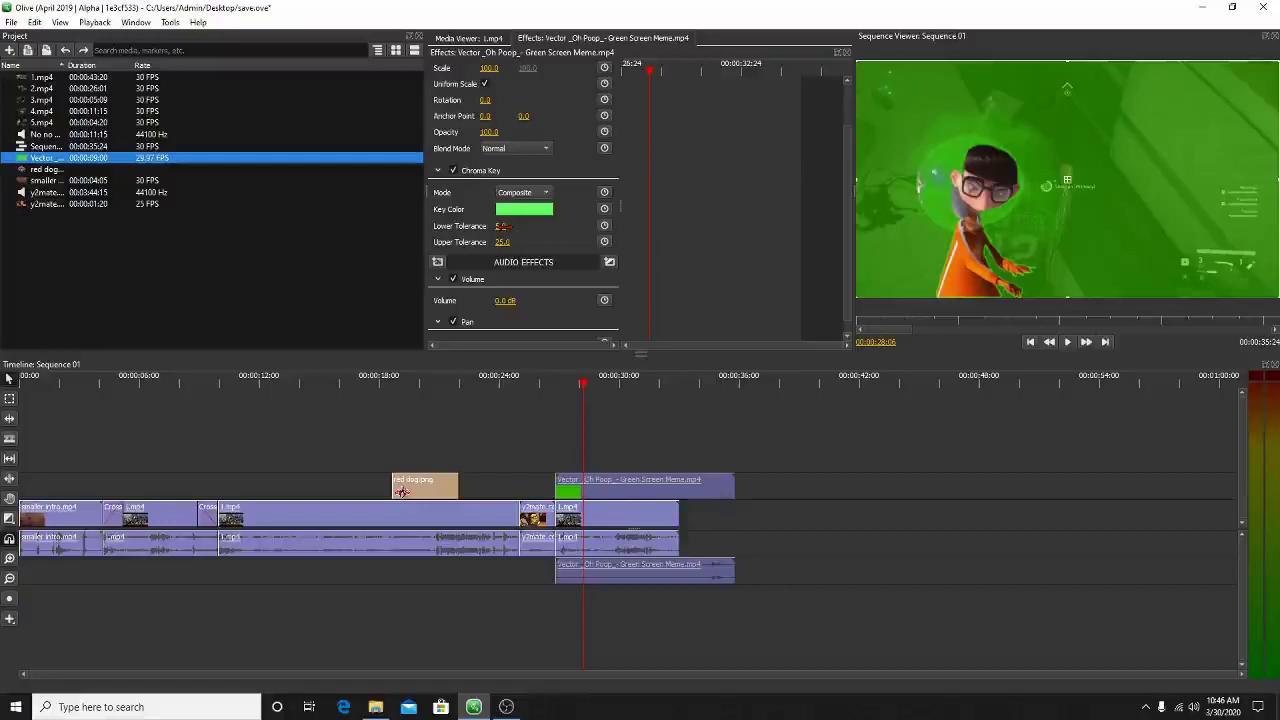
drag(508, 226, 510, 226)
mouse_move(502, 225)
mouse_down()
mouse_move(485, 225)
mouse_move(519, 226)
mouse_up()
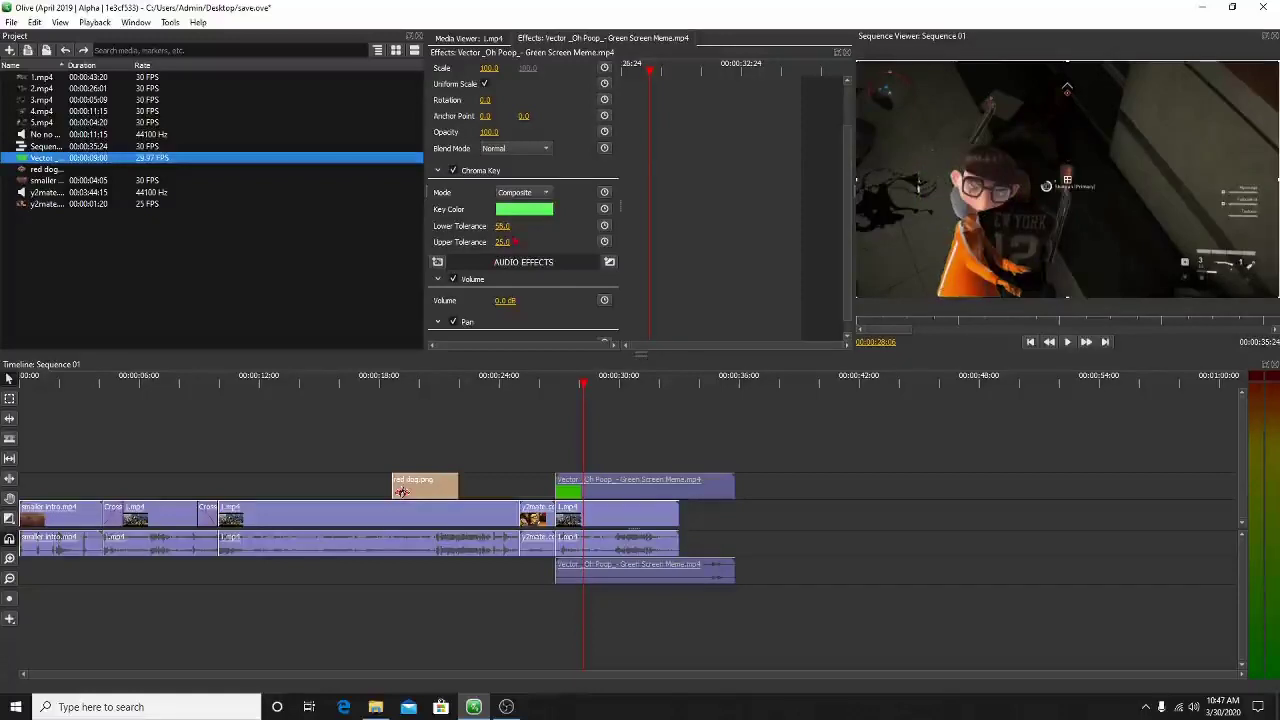
drag(503, 242, 502, 242)
scroll(483, 167, up, 3)
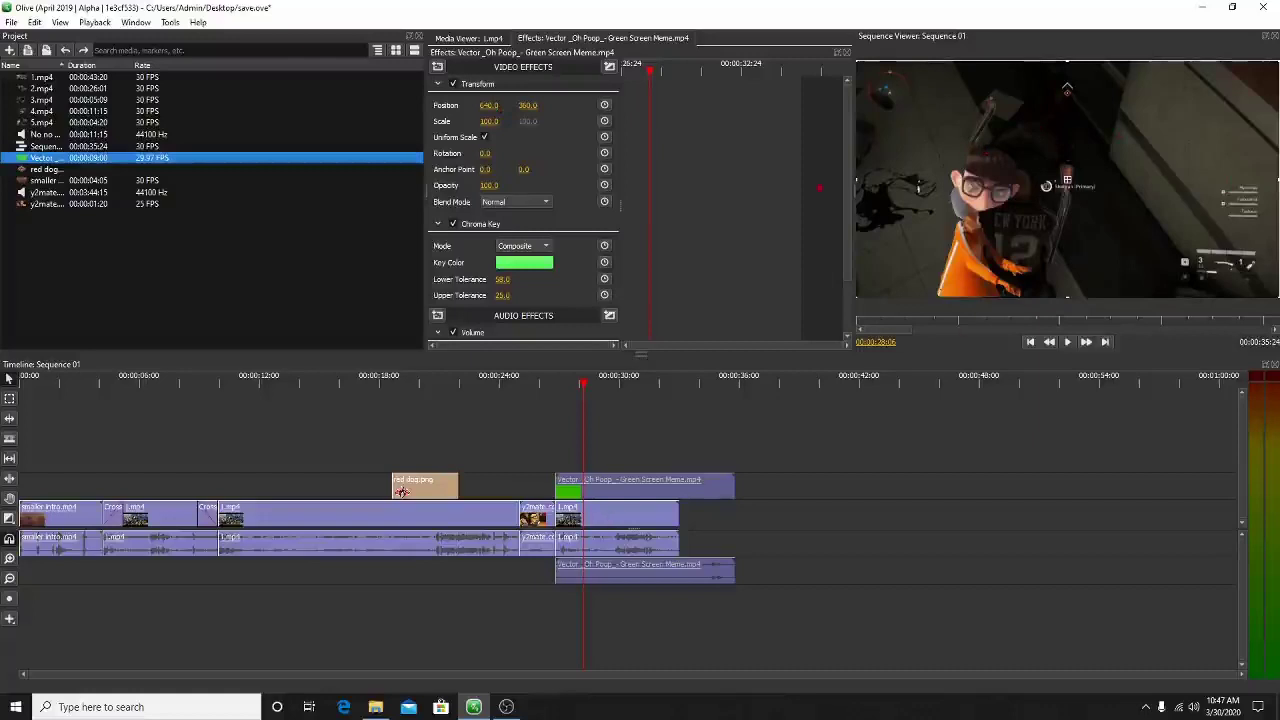
Scale the keyed Vector clip to 47.0, rotate it to 114.0 and position it at about 83, 218 in the frame's upper-left corner.
drag(1067, 181, 1047, 160)
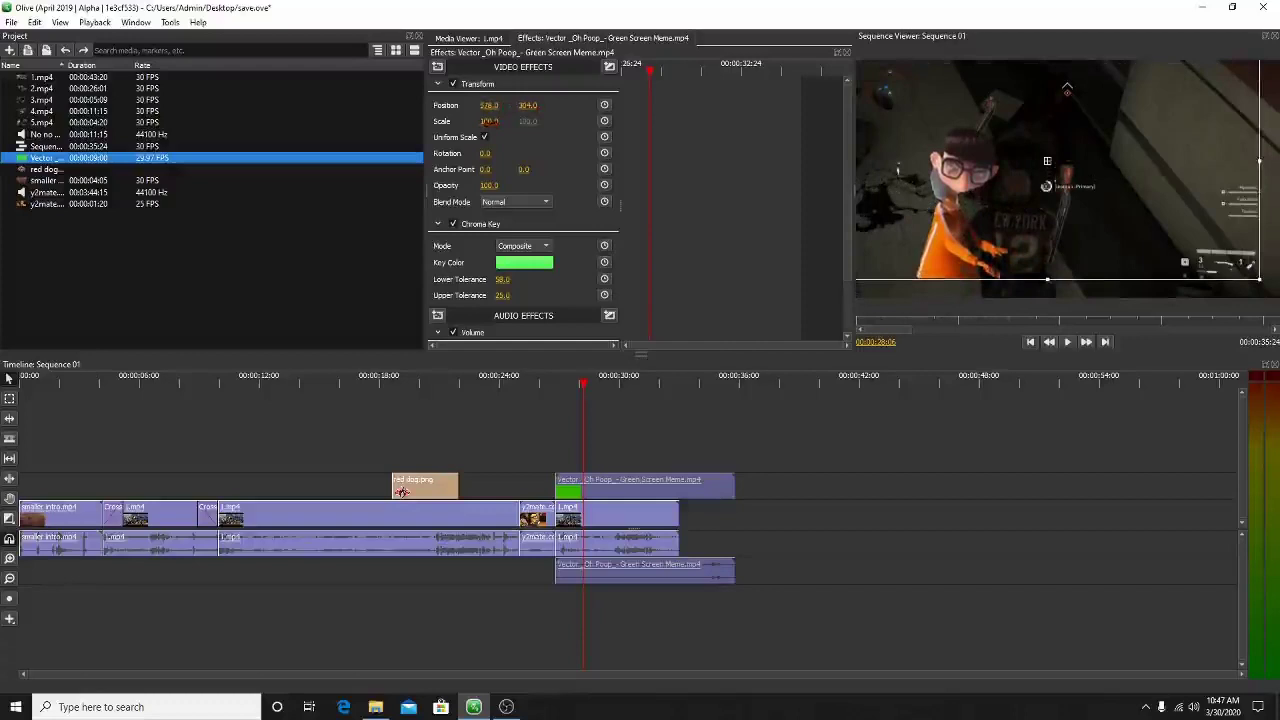
drag(488, 121, 666, 153)
drag(560, 153, 510, 153)
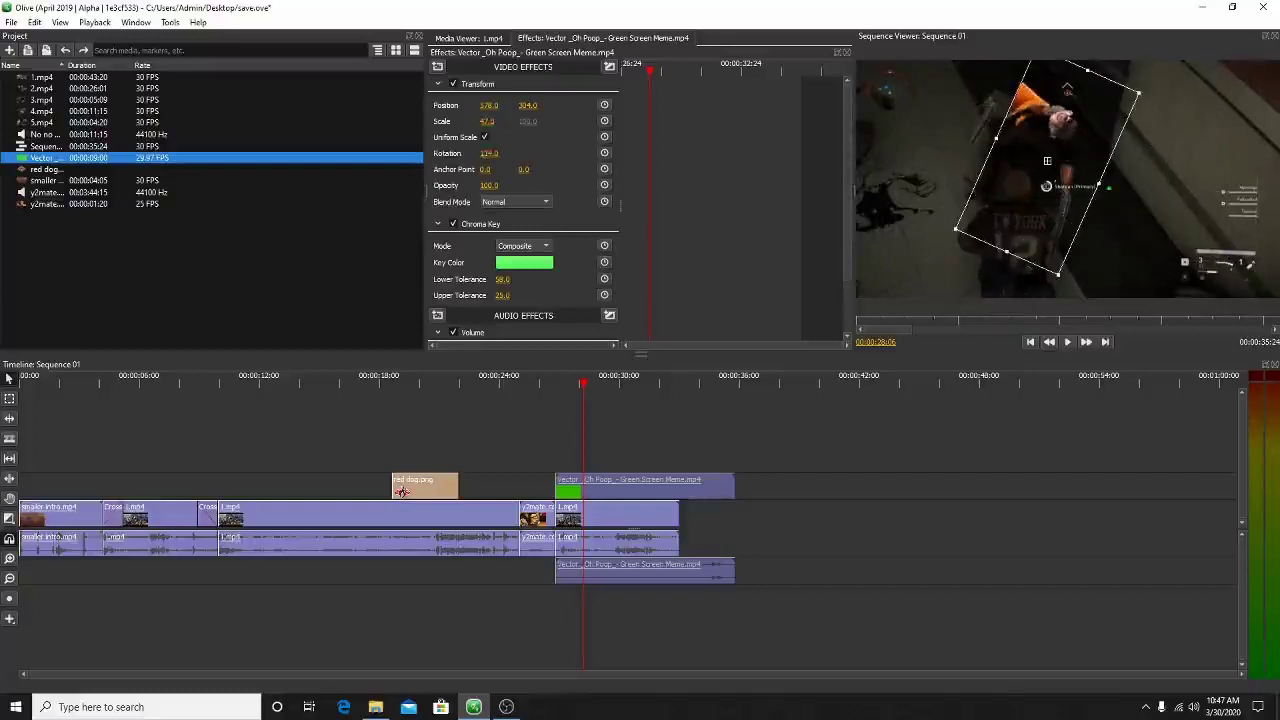
drag(488, 105, 400, 105)
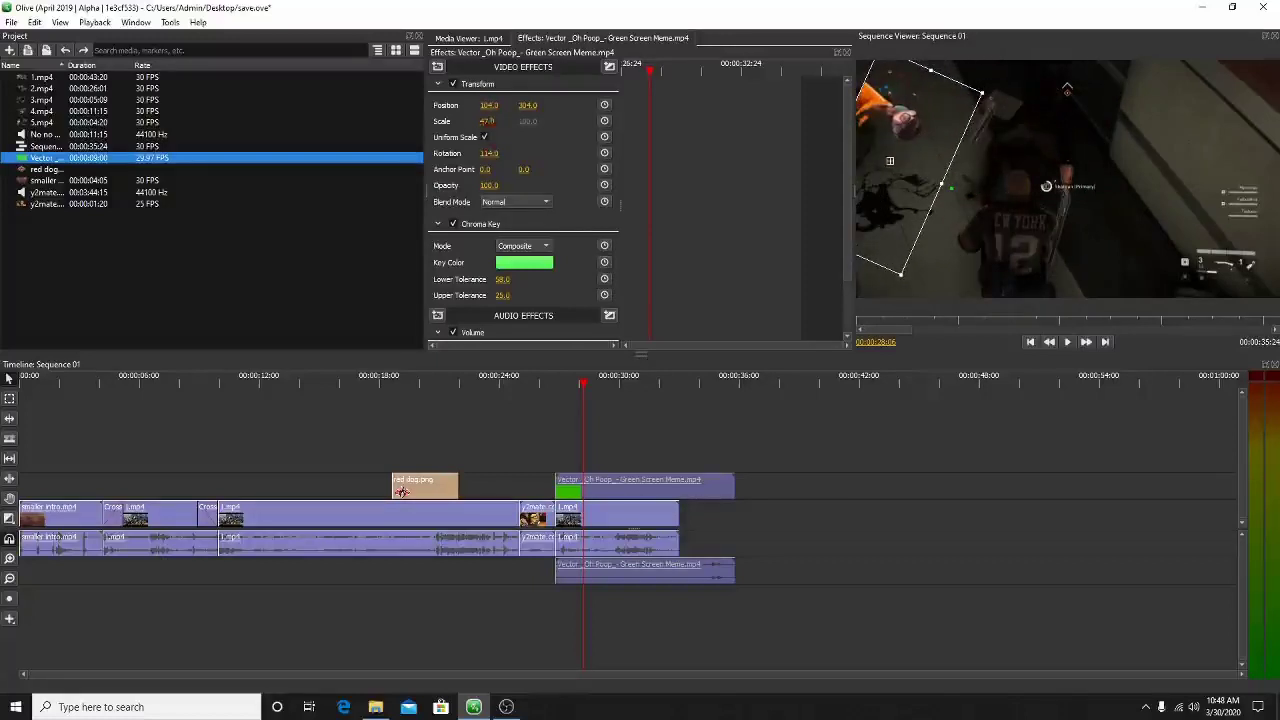
drag(527, 105, 455, 105)
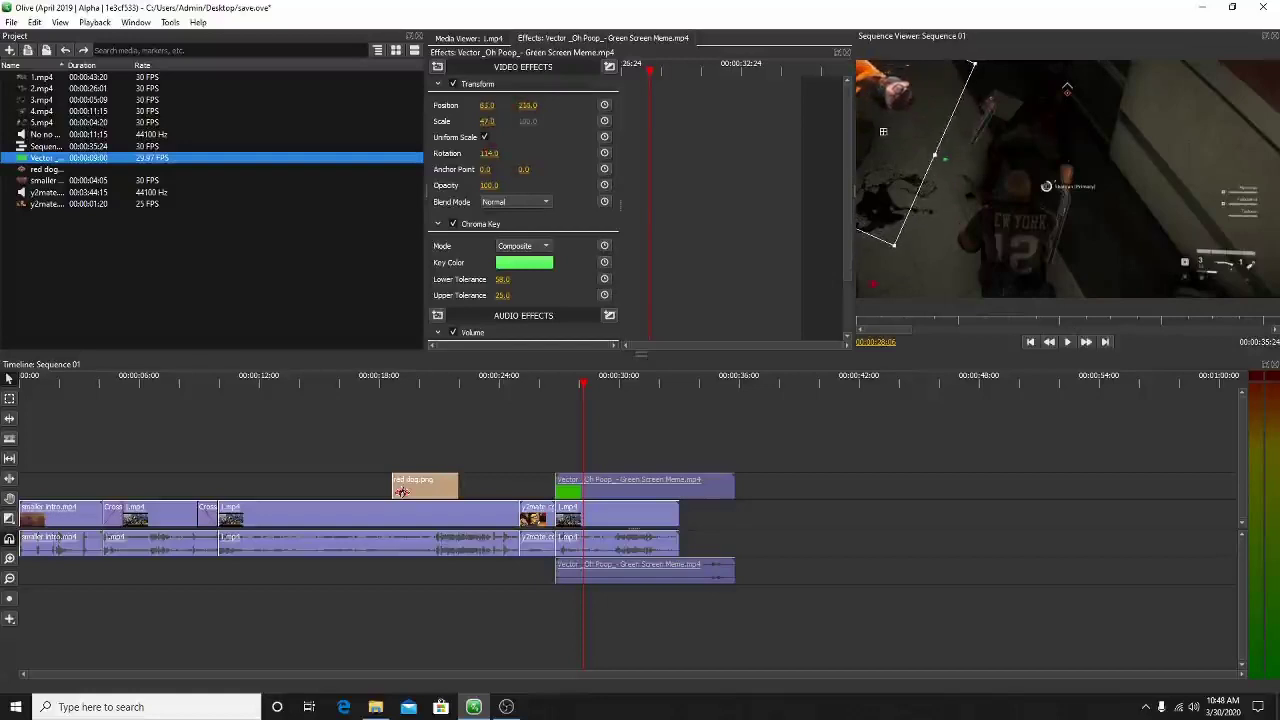
Play the sequence from the start of the logo overlay at 00:00:18:19 through the keyed Vector clip, and scrub back toward the clip's start.
drag(582, 386, 519, 383)
click(519, 420)
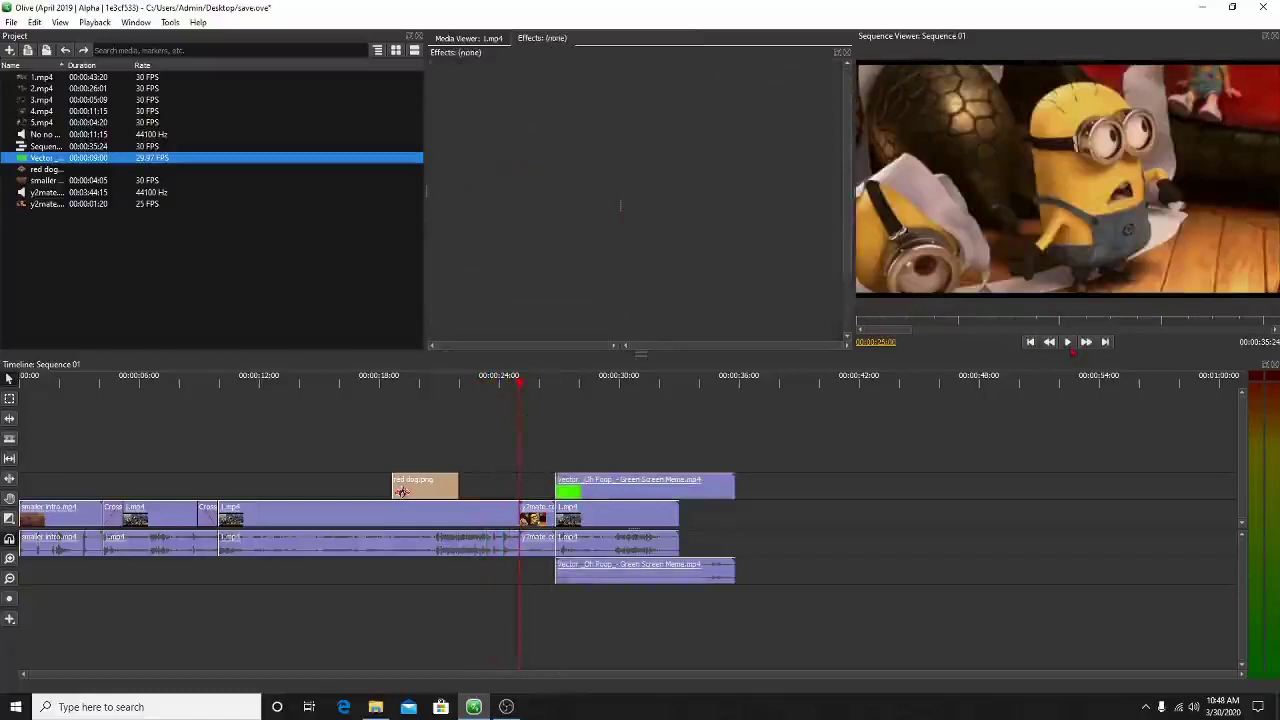
drag(519, 383, 392, 383)
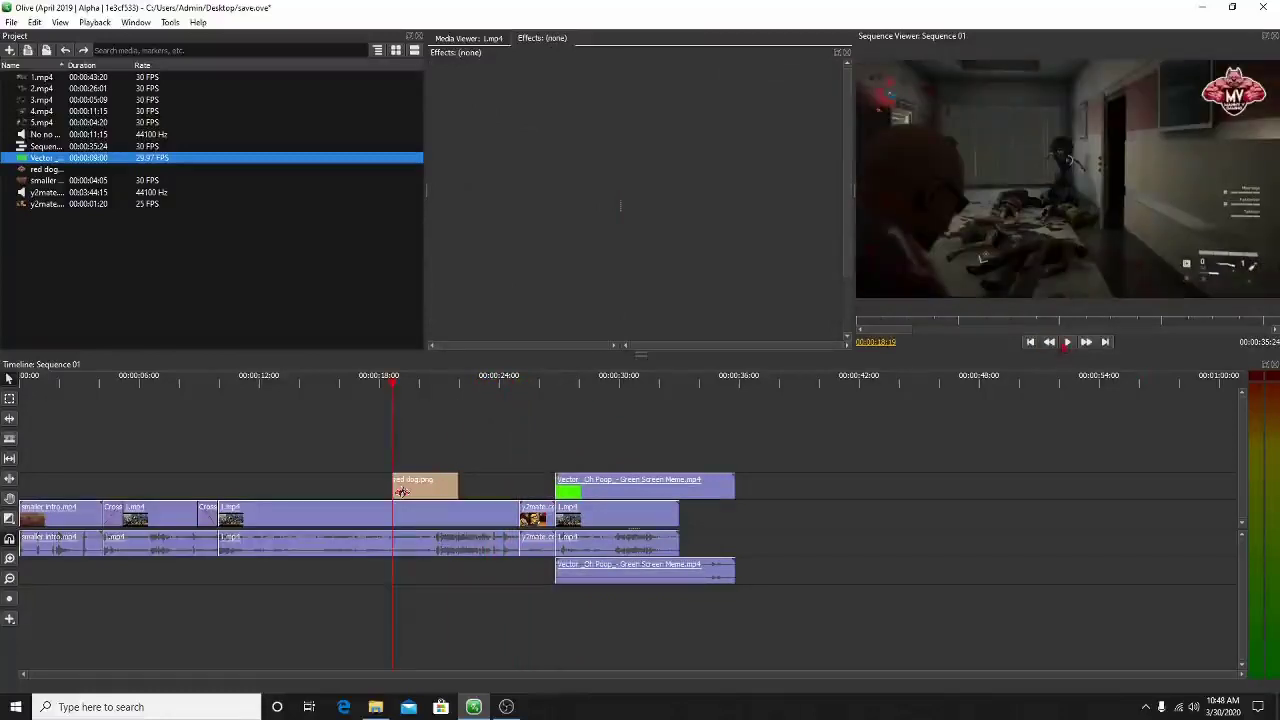
click(1066, 343)
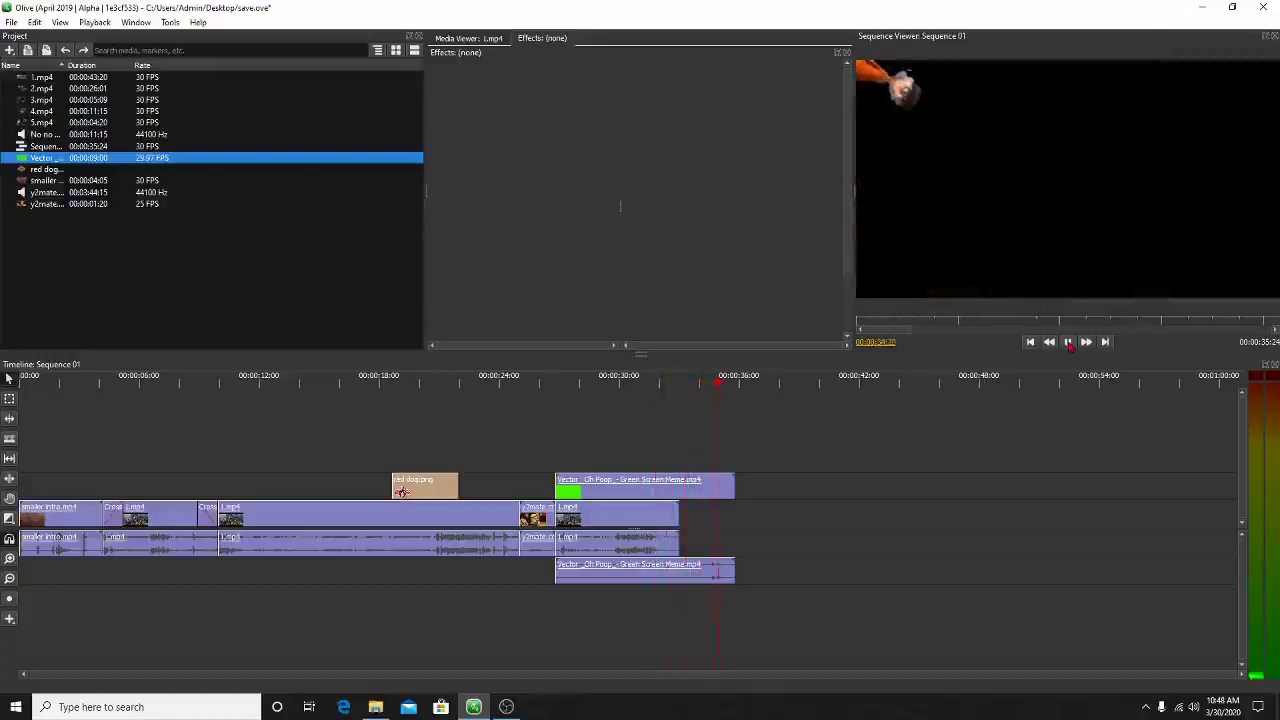
click(1069, 343)
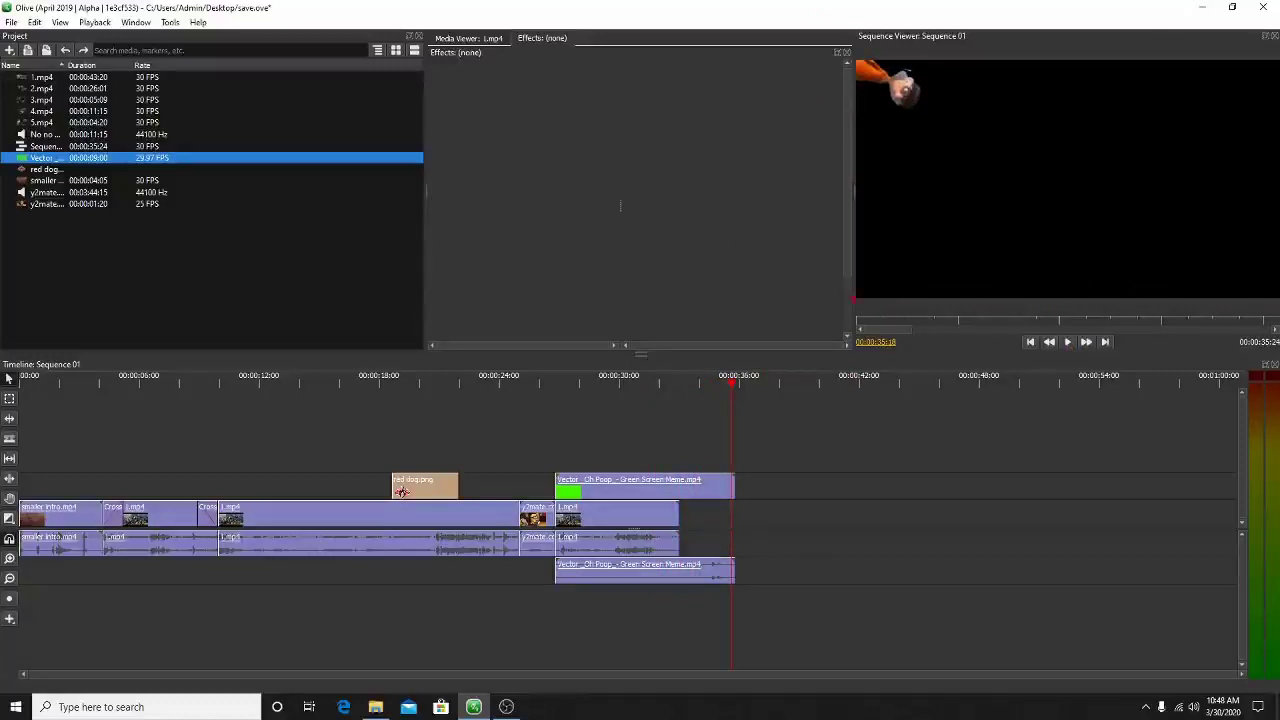
drag(733, 393, 547, 436)
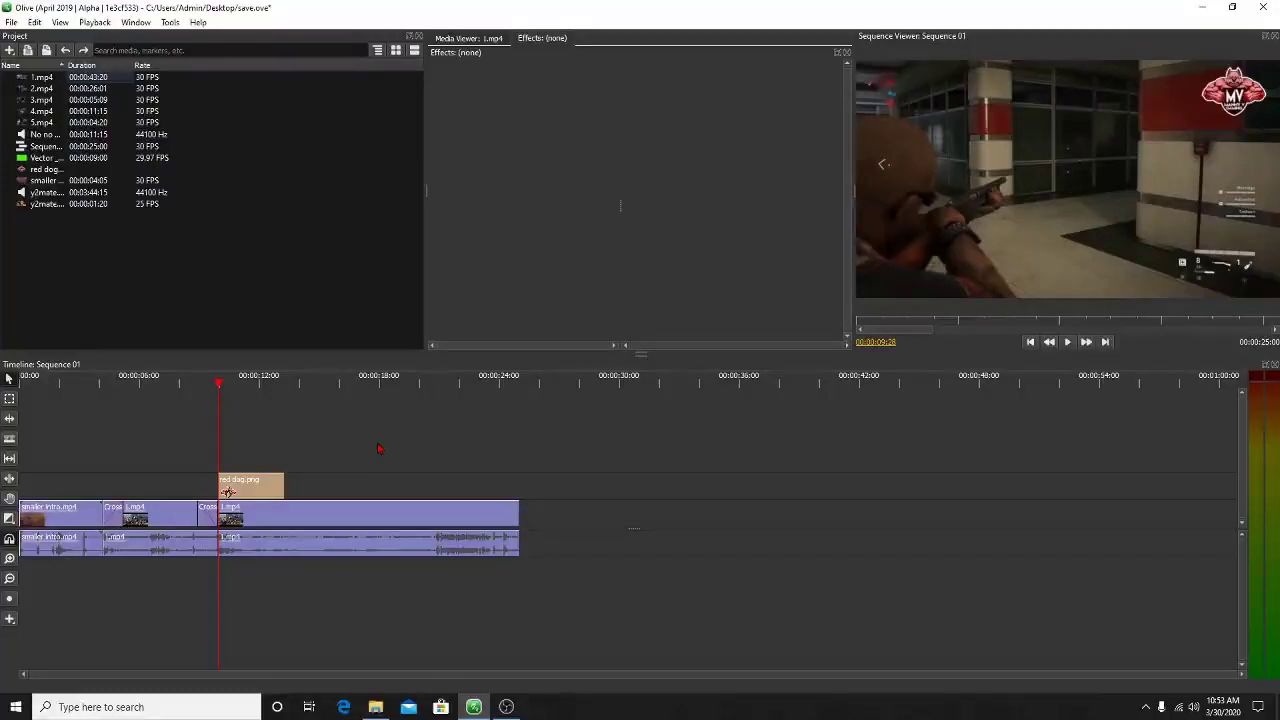
Open the export settings for Sequence 01.
click(12, 22)
click(42, 136)
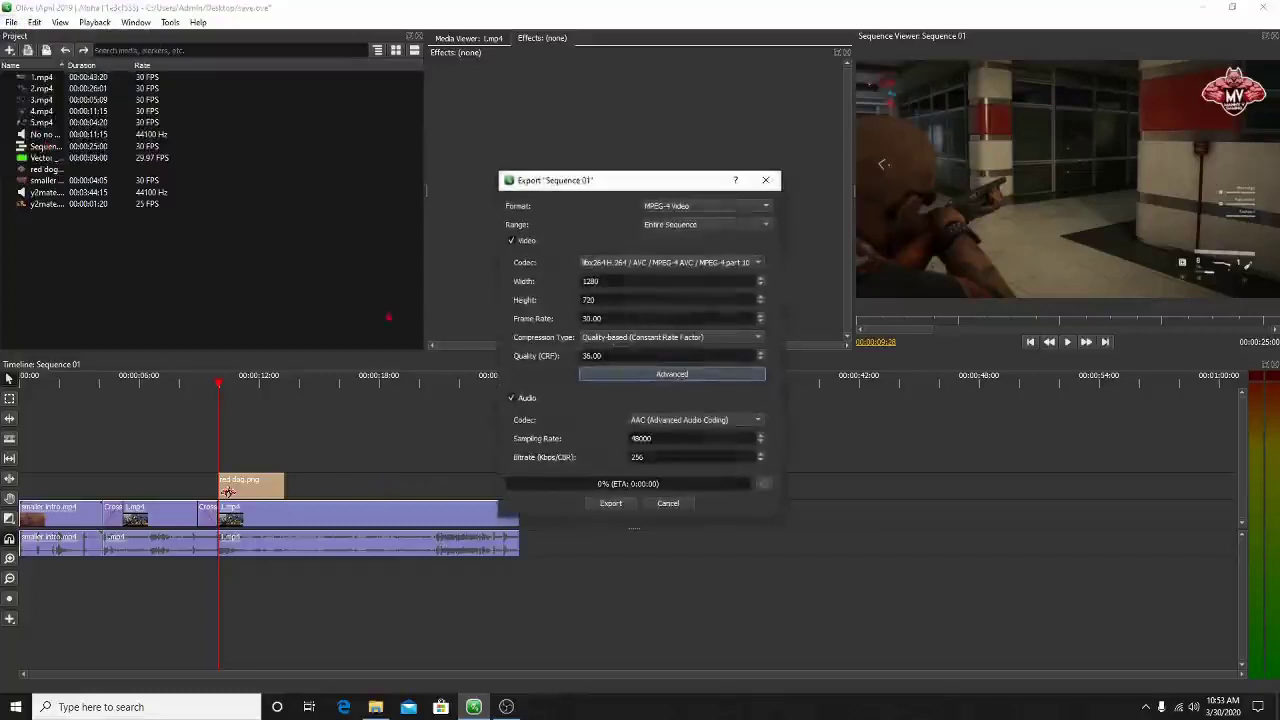